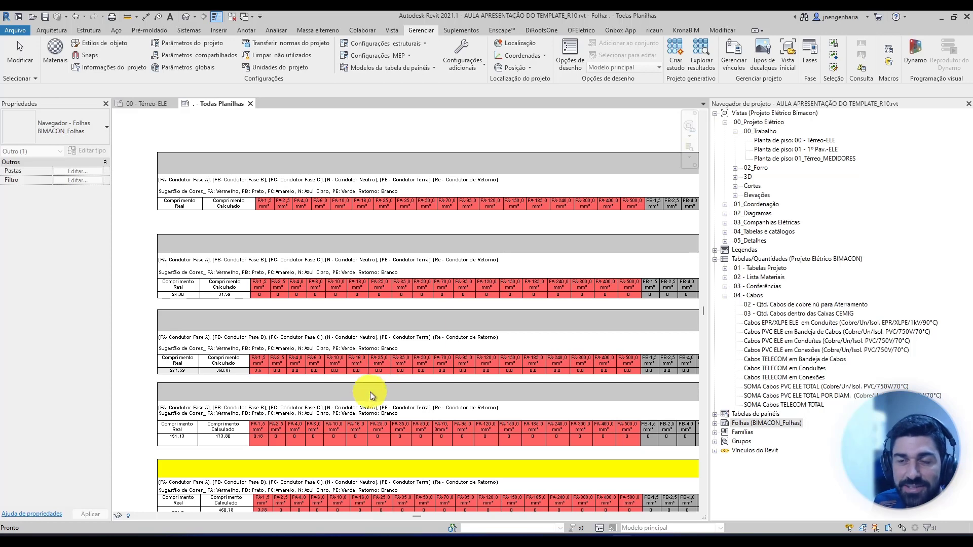
Examine the real and calculated length columns of the cable tables on the Todas Planilhas sheet
click(378, 392)
scroll(315, 333, up, 2)
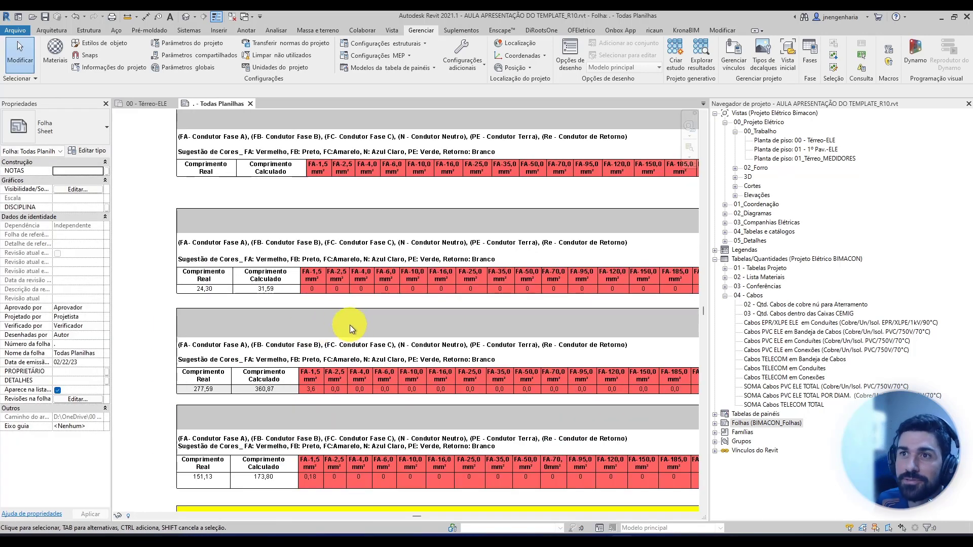
scroll(330, 312, up, 1)
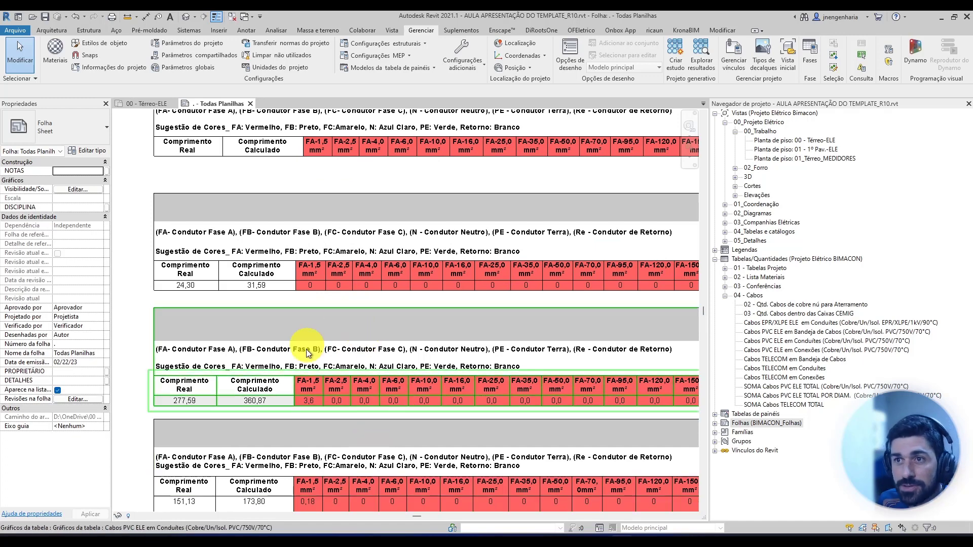
middle_drag(341, 418, 365, 345)
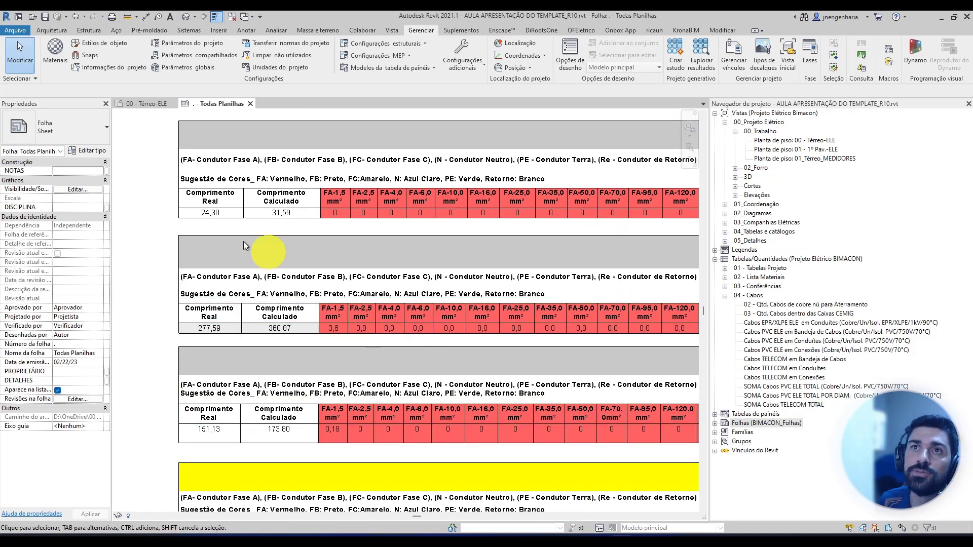
In the 00 - Térreo-ELE floor plan, select the 300x100 mm cable tray's end segment and review its Elétrico - Circuitos conductor parameters
click(149, 104)
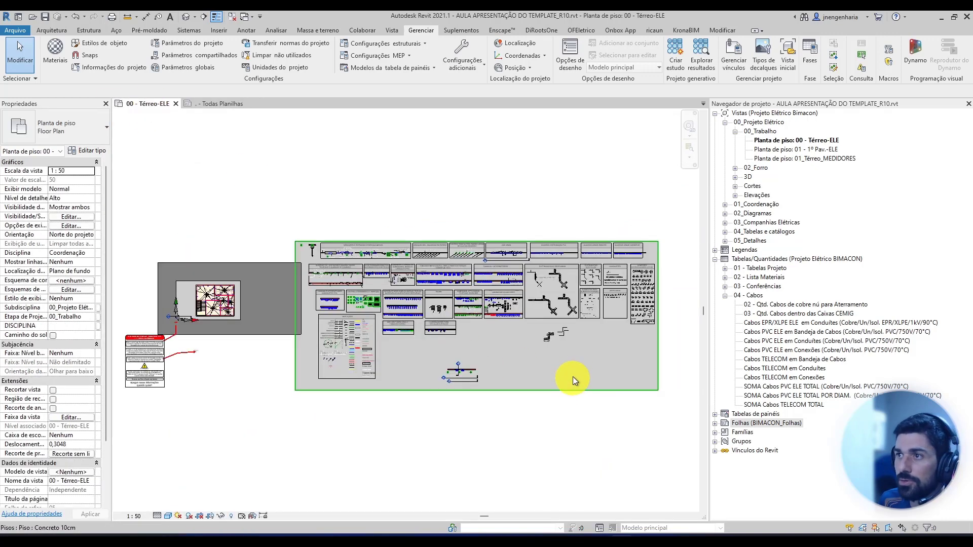
scroll(580, 328, up, 8)
scroll(542, 358, up, 4)
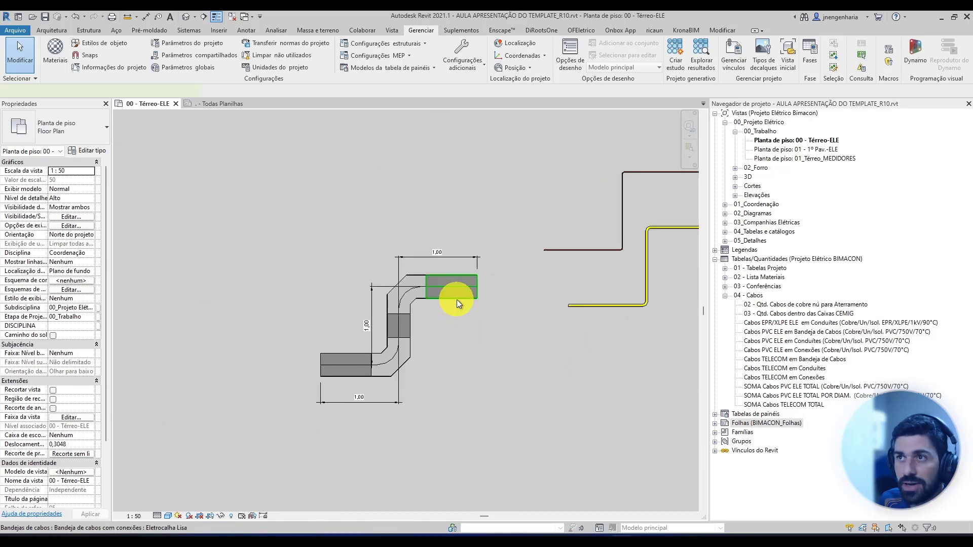
click(458, 299)
middle_drag(435, 359, 449, 362)
scroll(458, 313, up, 1)
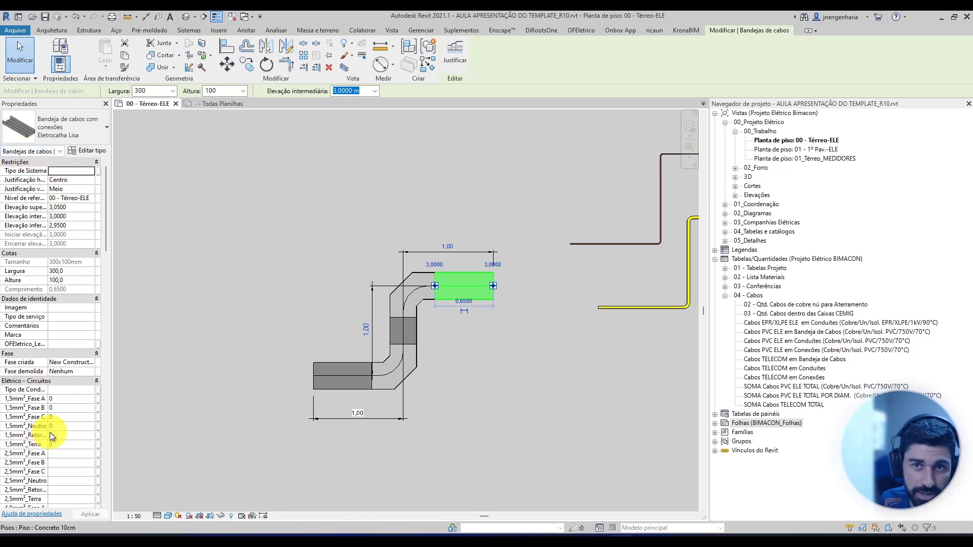
scroll(53, 381, down, 5)
scroll(53, 381, down, 2)
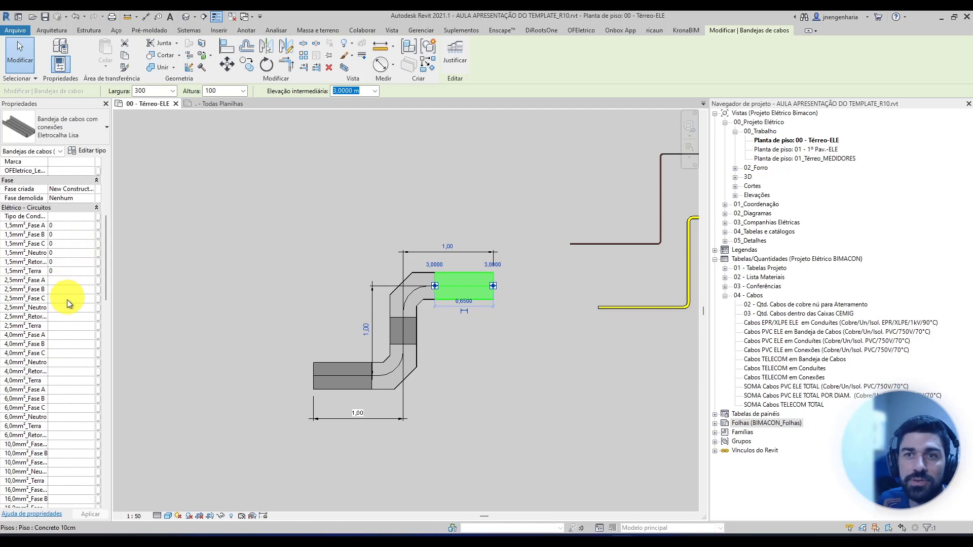
middle_drag(494, 380, 447, 384)
scroll(447, 384, down, 1)
key(Escape)
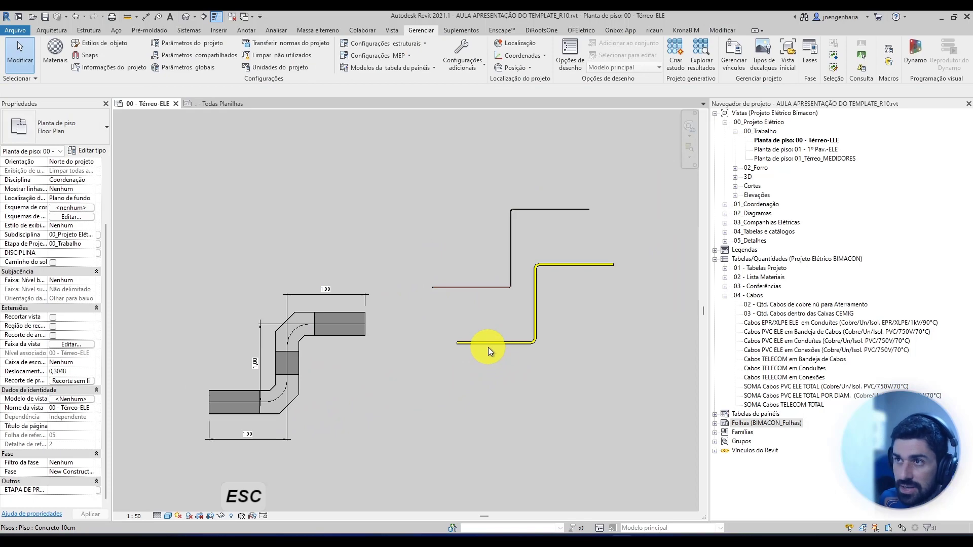
Select the whole connected yellow conduit run and the entire cable tray run in turn to inspect their shared circuit parameters
key(Tab)
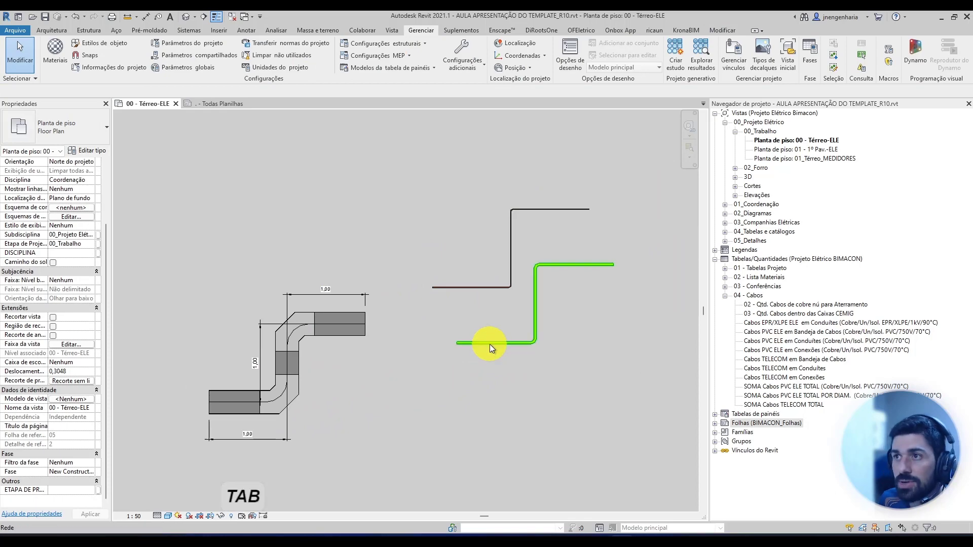
click(489, 344)
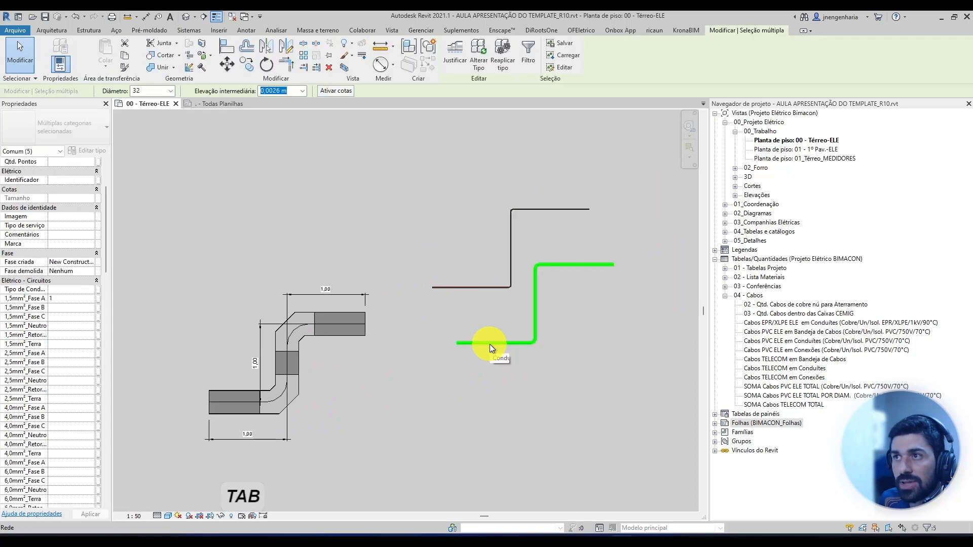
key(Escape)
key(Tab)
click(361, 327)
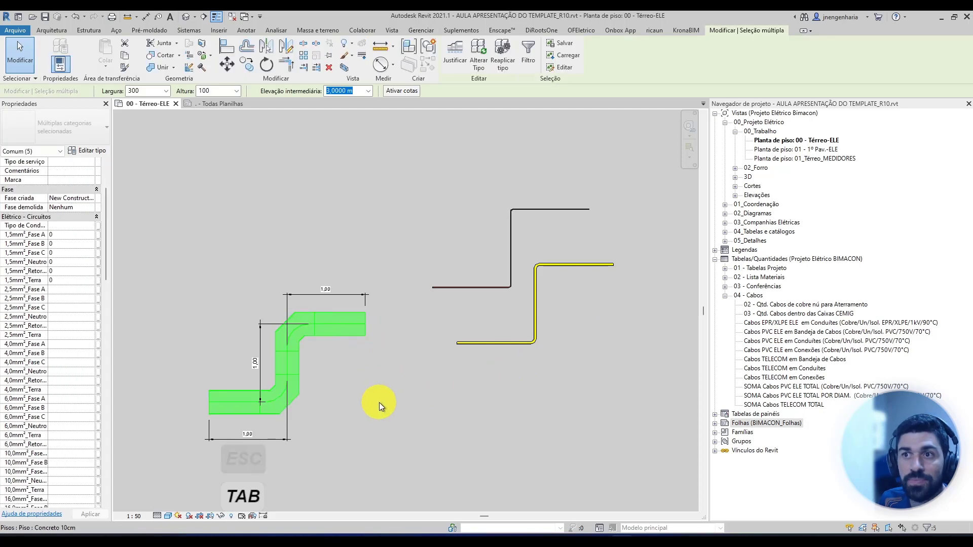
middle_drag(379, 402, 440, 385)
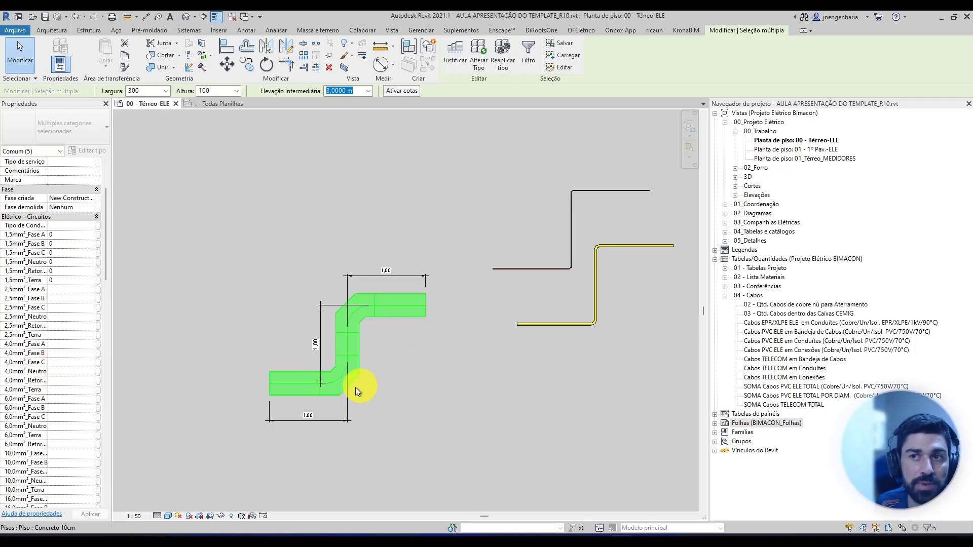
middle_drag(434, 392, 423, 393)
middle_drag(429, 356, 424, 357)
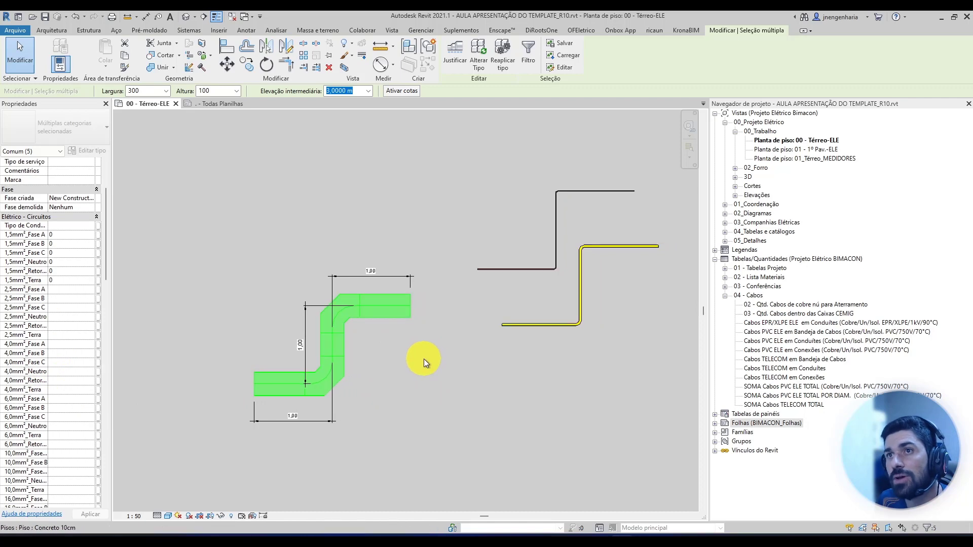
key(Escape)
Return to the Todas Planilhas sheet and compare the PVC cable tables for cable trays, conduits and fittings
click(226, 106)
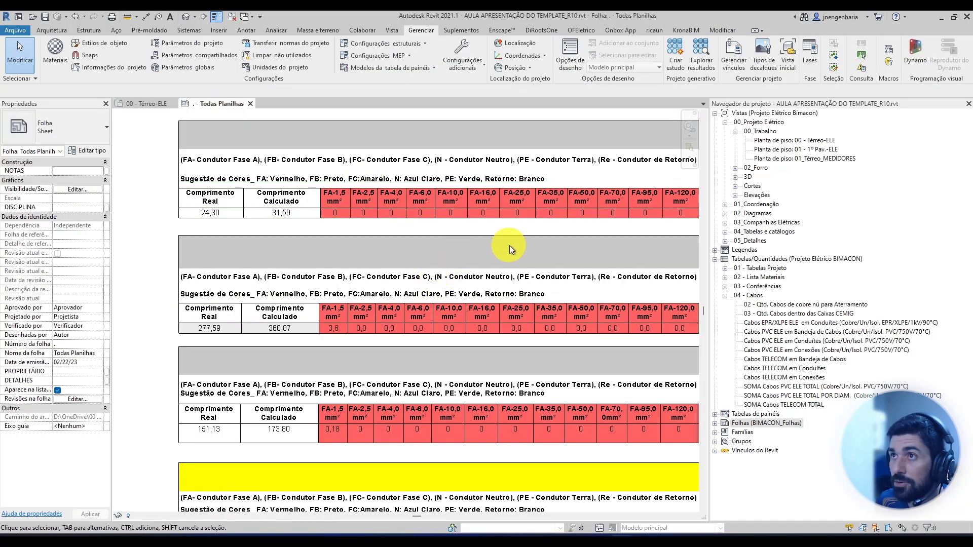
scroll(294, 294, down, 4)
mouse_move(482, 302)
middle_down()
mouse_move(446, 354)
mouse_move(289, 341)
middle_up()
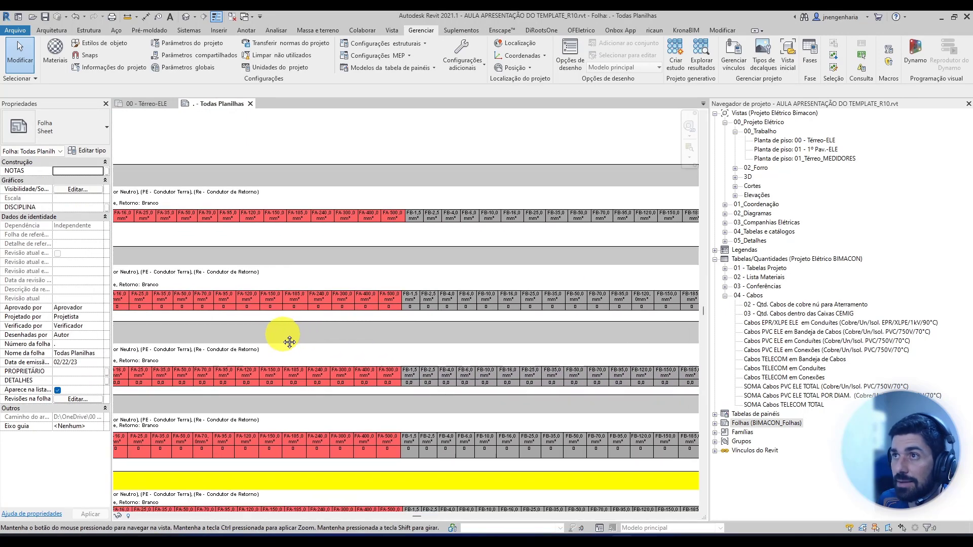
middle_drag(423, 354, 299, 350)
middle_drag(646, 352, 349, 356)
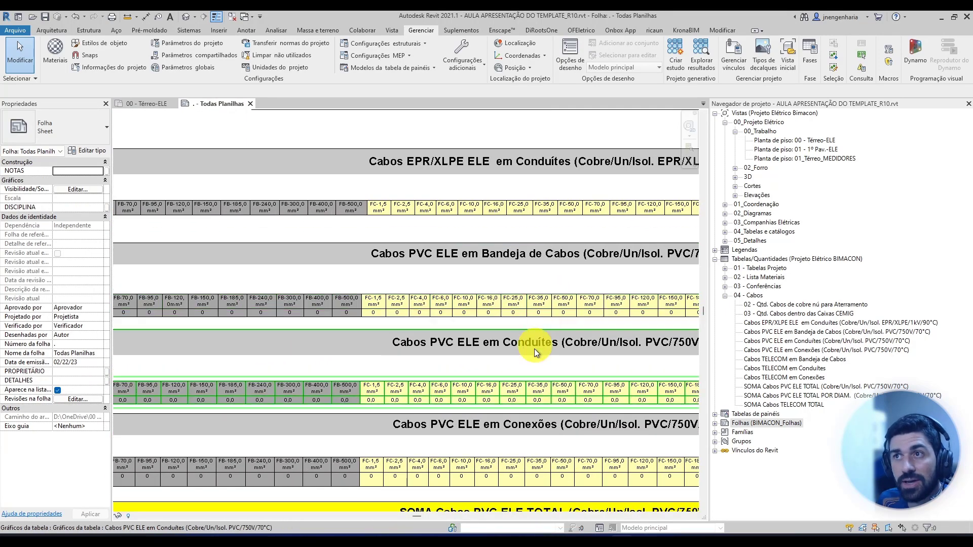
scroll(476, 373, up, 3)
middle_drag(495, 373, 468, 386)
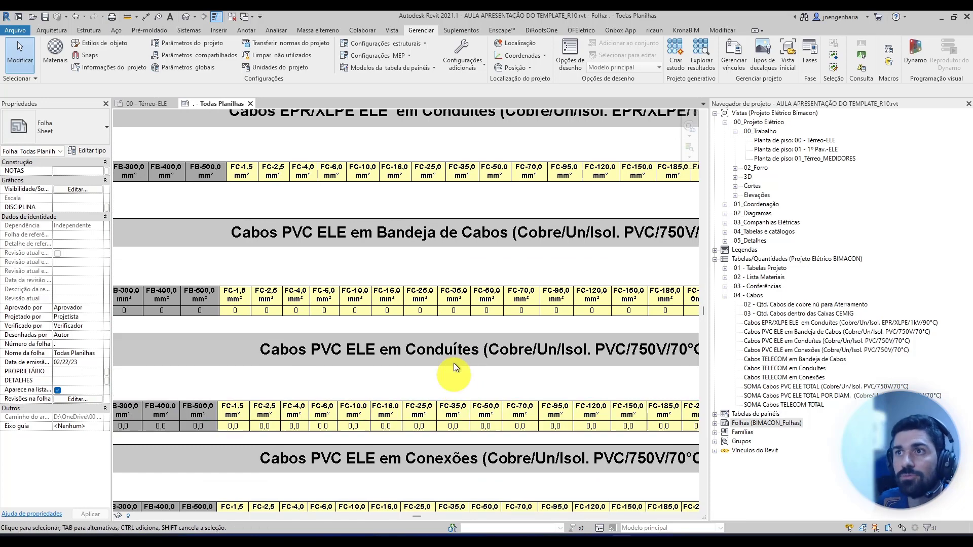
middle_drag(480, 293, 472, 332)
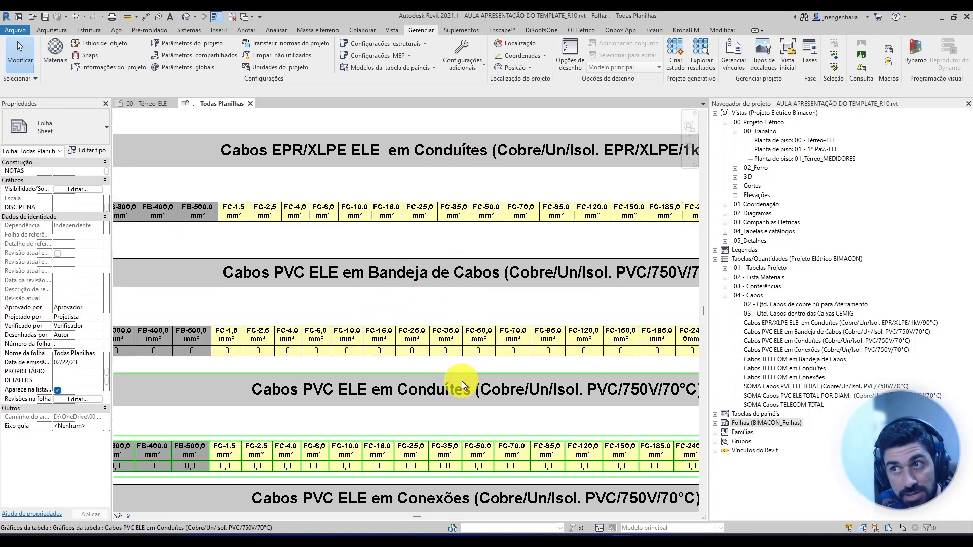
middle_drag(466, 404, 433, 393)
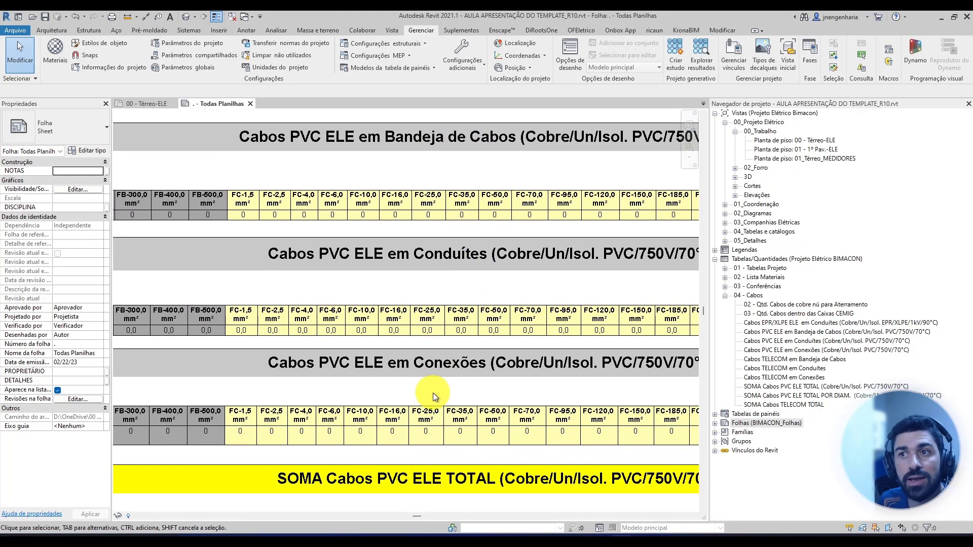
Examine the Cabos PVC ELE em Conexões table, including its FA-1,5 mm² column, alongside the conduit and total tables
scroll(436, 397, up, 2)
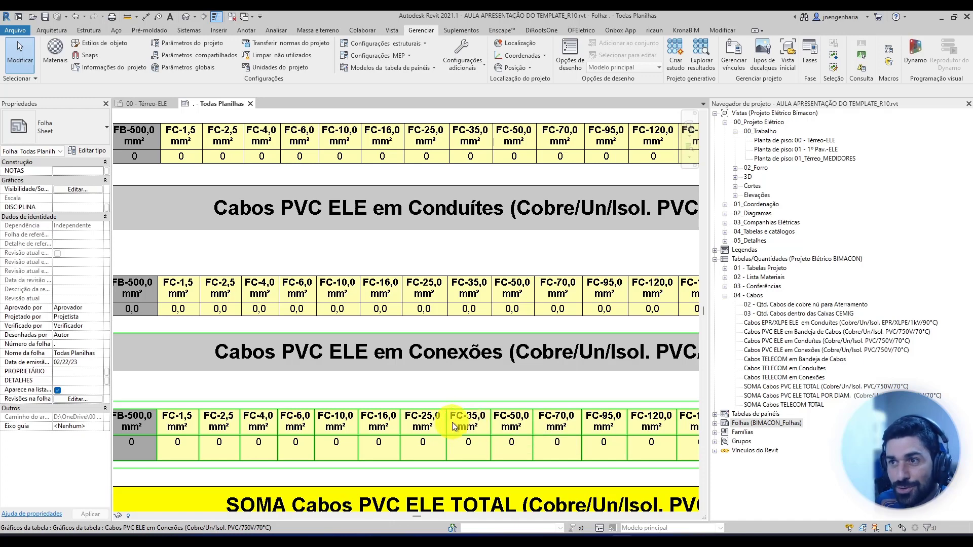
scroll(388, 436, down, 2)
scroll(458, 413, up, 3)
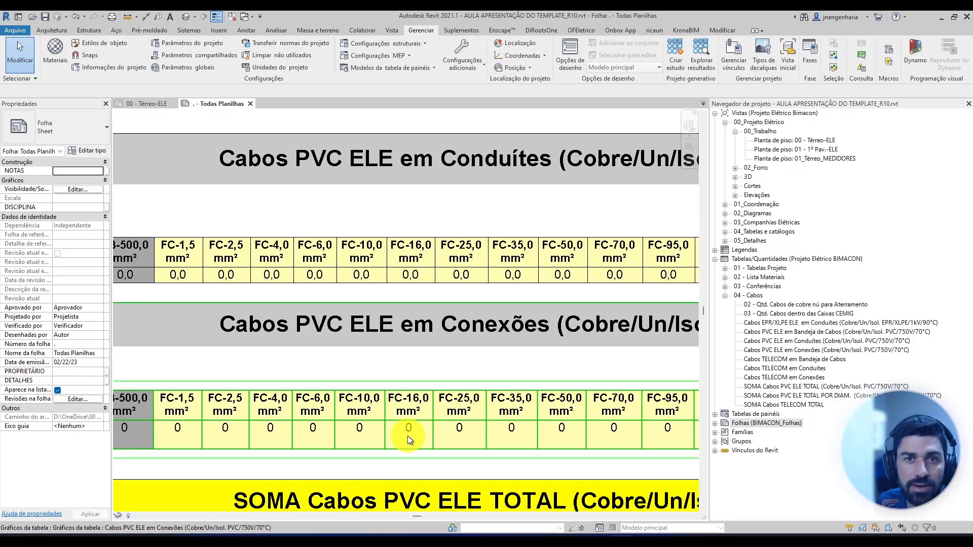
scroll(513, 367, down, 2)
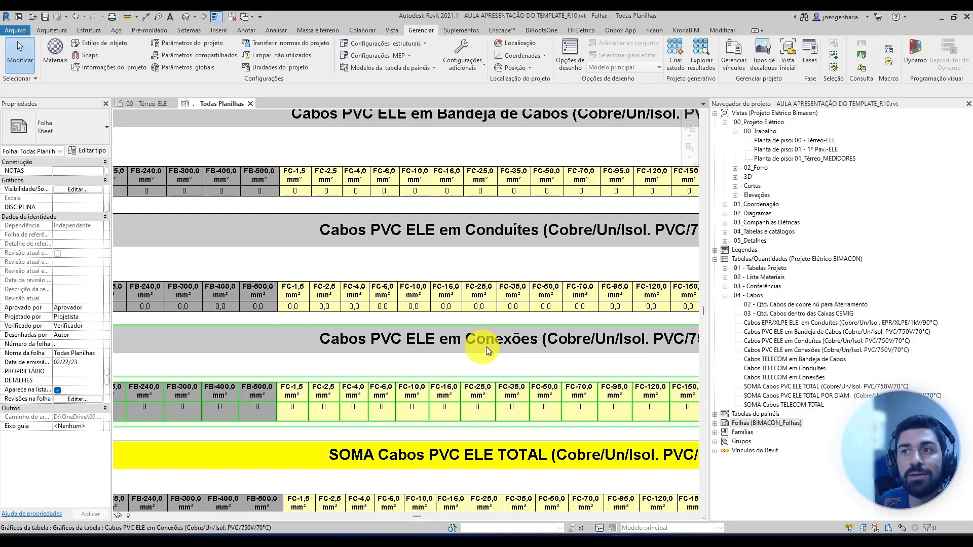
middle_drag(323, 397, 662, 338)
scroll(662, 339, down, 2)
middle_drag(432, 370, 554, 366)
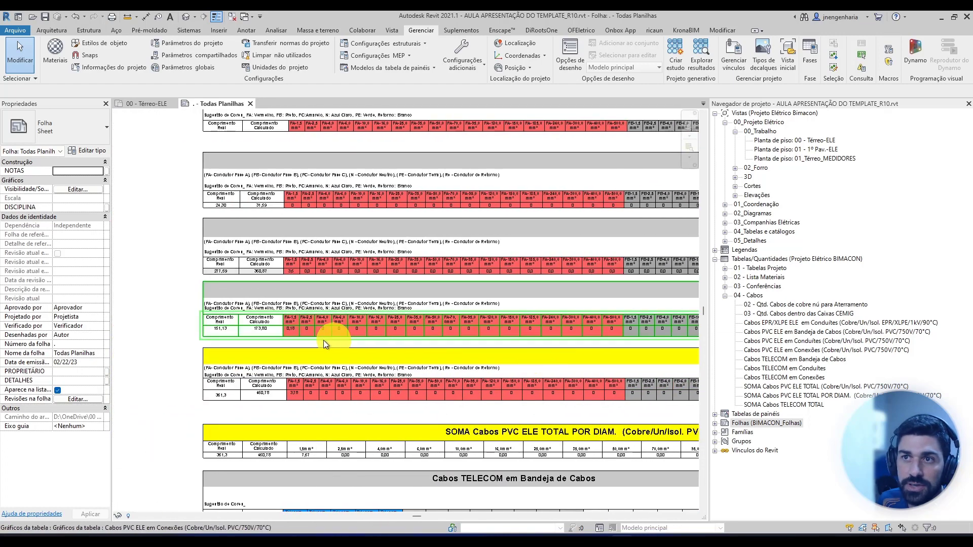
scroll(326, 341, up, 4)
scroll(264, 326, up, 1)
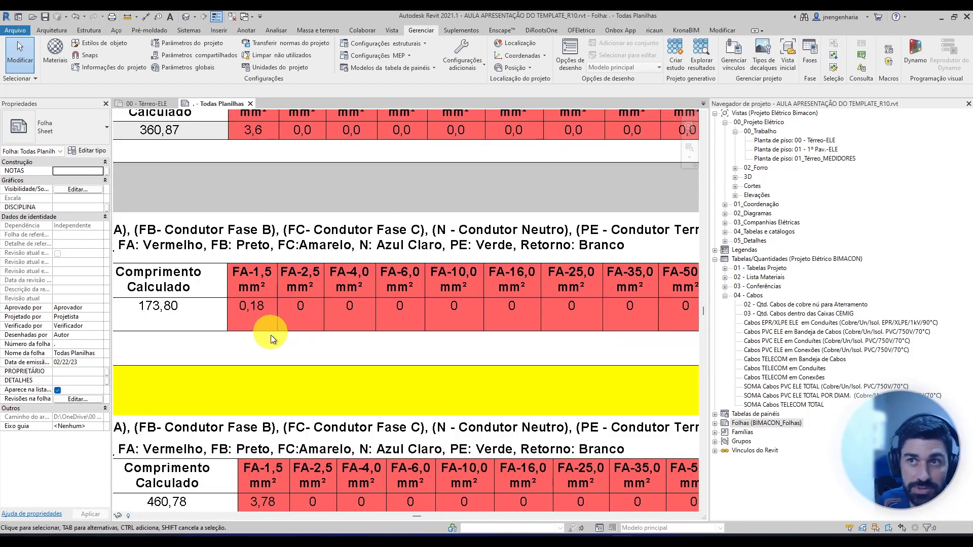
middle_drag(271, 359, 283, 398)
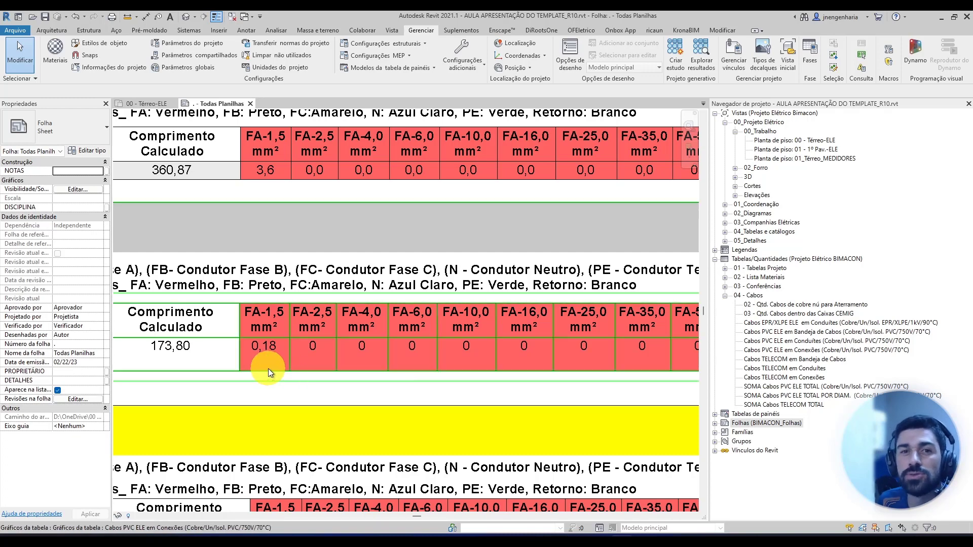
scroll(287, 363, down, 3)
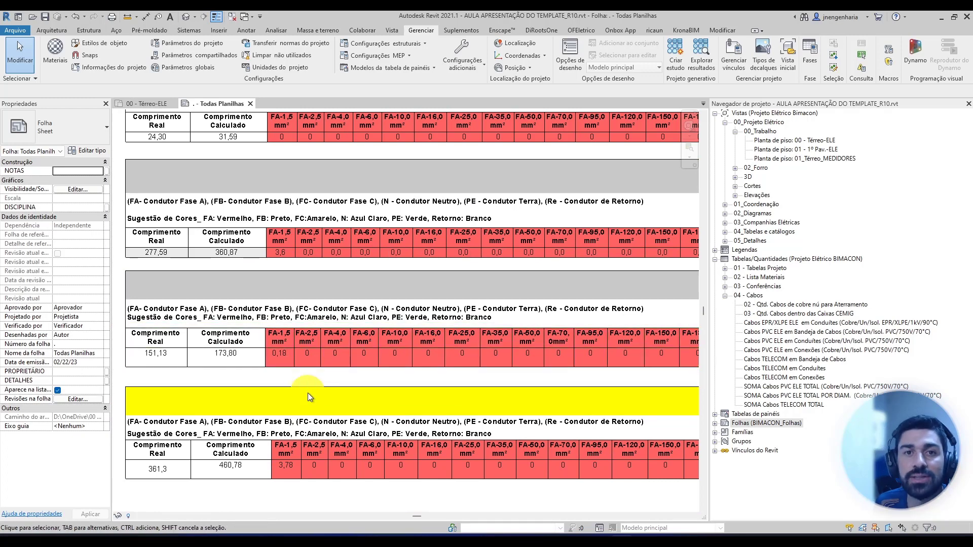
middle_drag(319, 392, 332, 364)
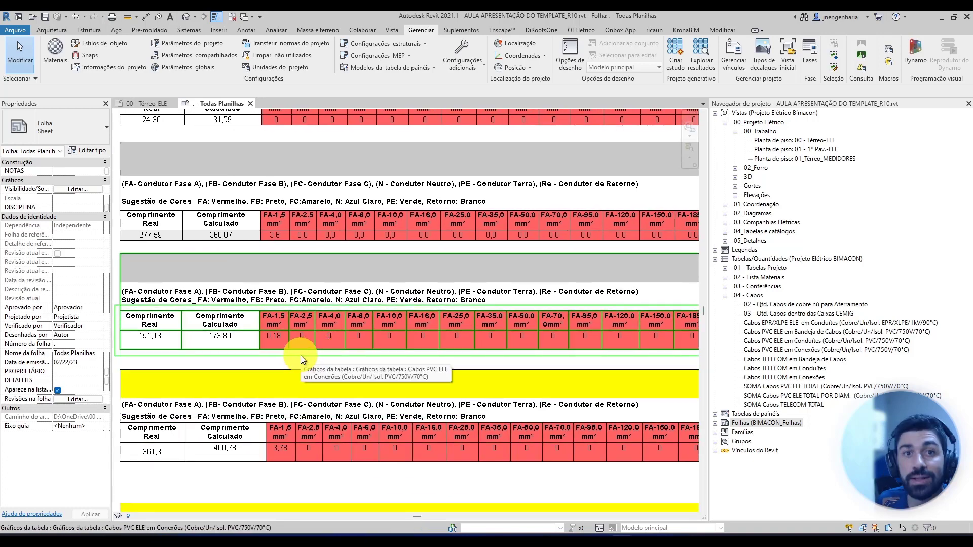
Examine the SOMA Cabos PVC ELE TOTAL table across its phase columns against the tray, conduit and fitting tables above it
scroll(304, 355, down, 5)
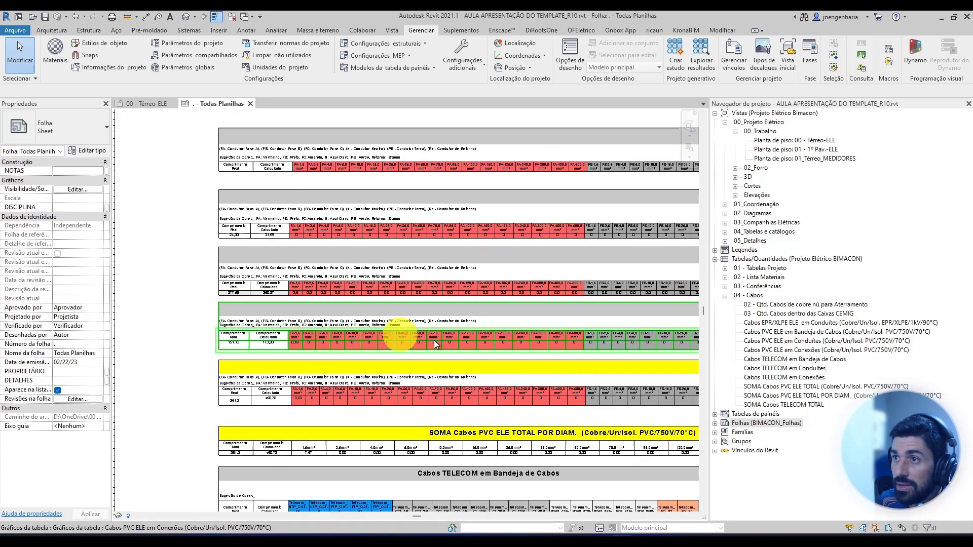
middle_drag(487, 358, 349, 357)
middle_drag(409, 363, 338, 363)
scroll(590, 391, up, 1)
scroll(589, 387, up, 4)
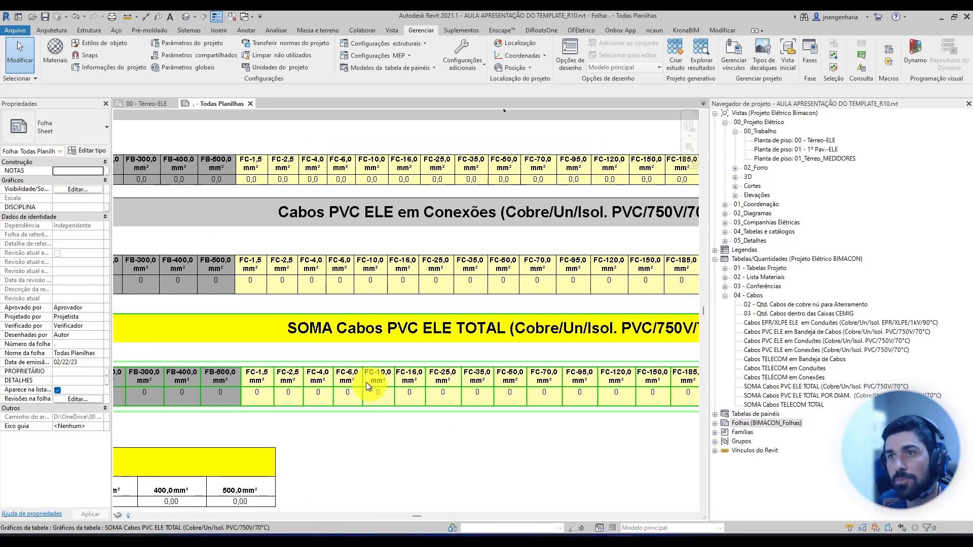
scroll(368, 363, up, 1)
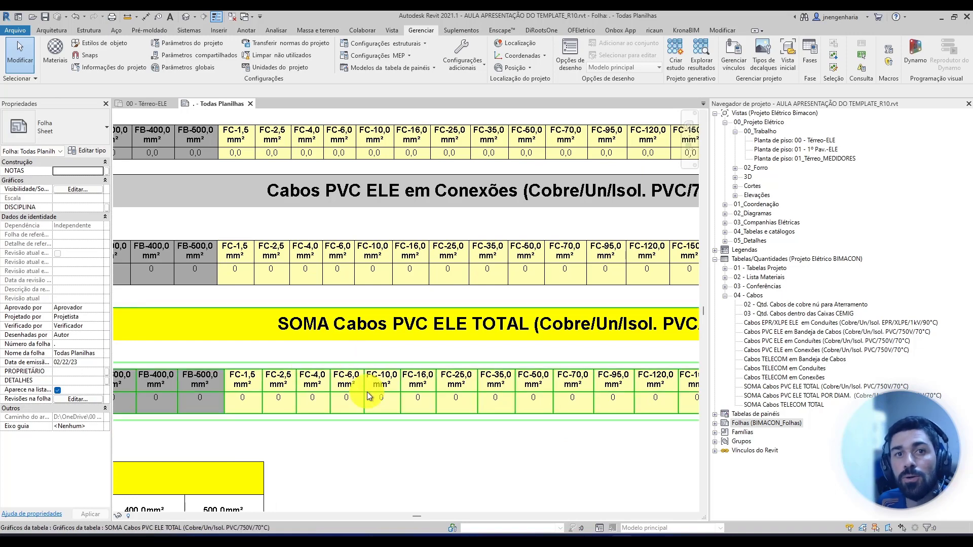
scroll(378, 345, down, 4)
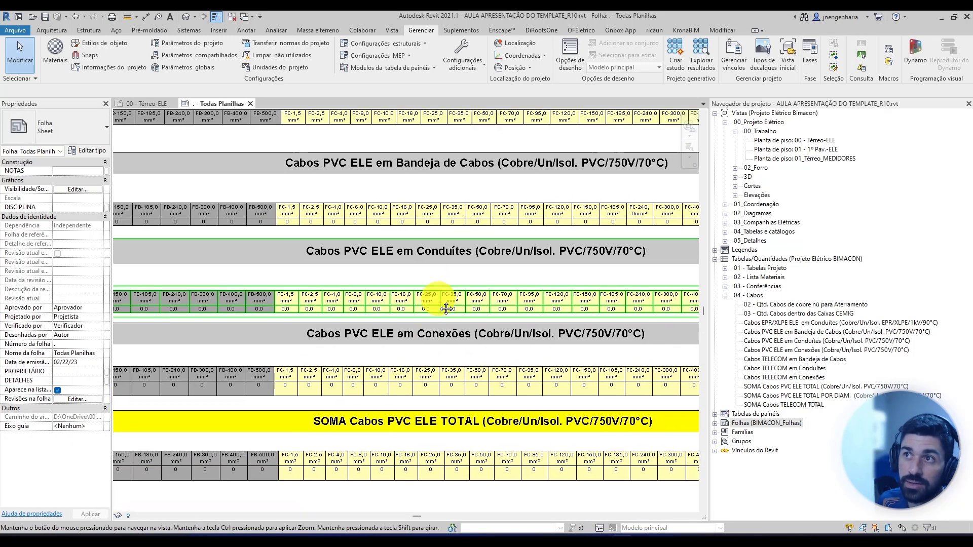
middle_drag(446, 308, 446, 317)
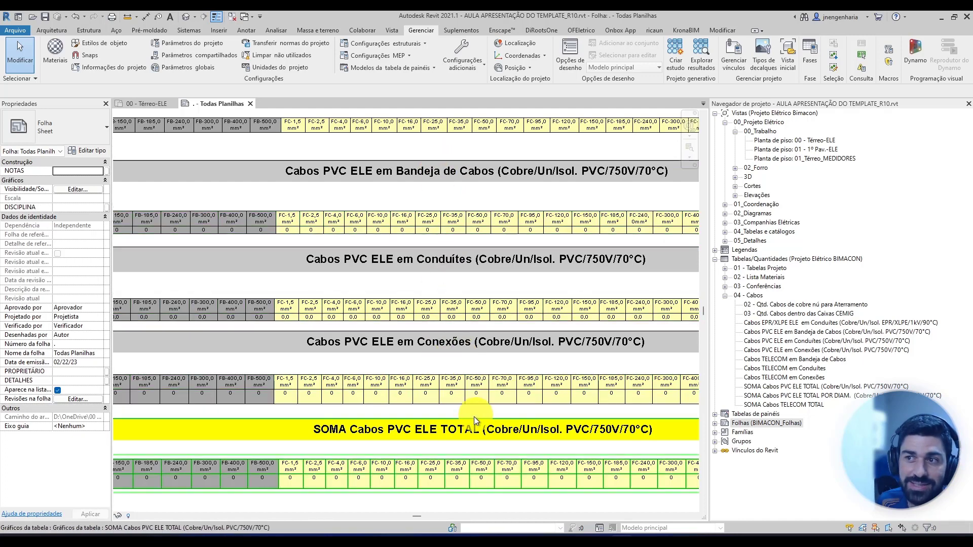
scroll(449, 441, up, 2)
middle_drag(443, 446, 450, 440)
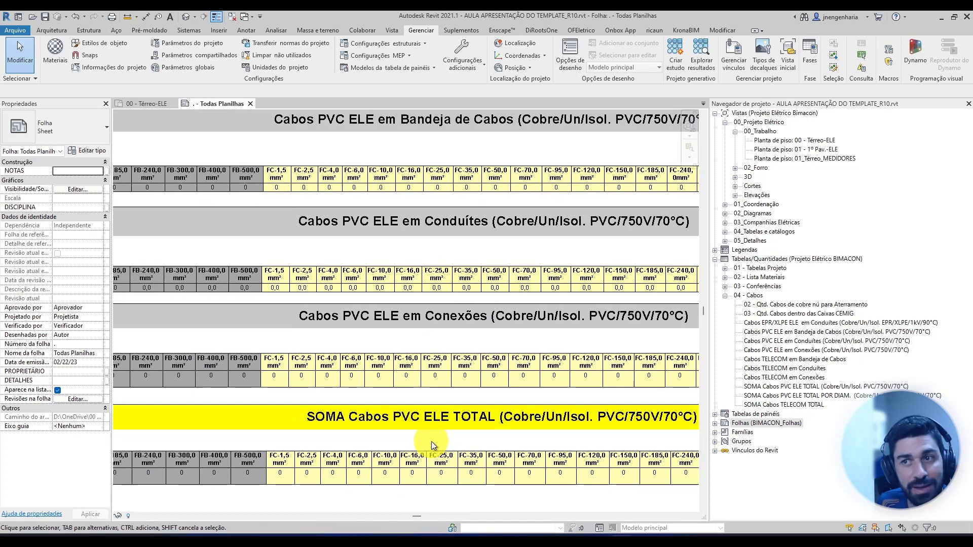
middle_drag(368, 452, 431, 382)
scroll(399, 403, up, 1)
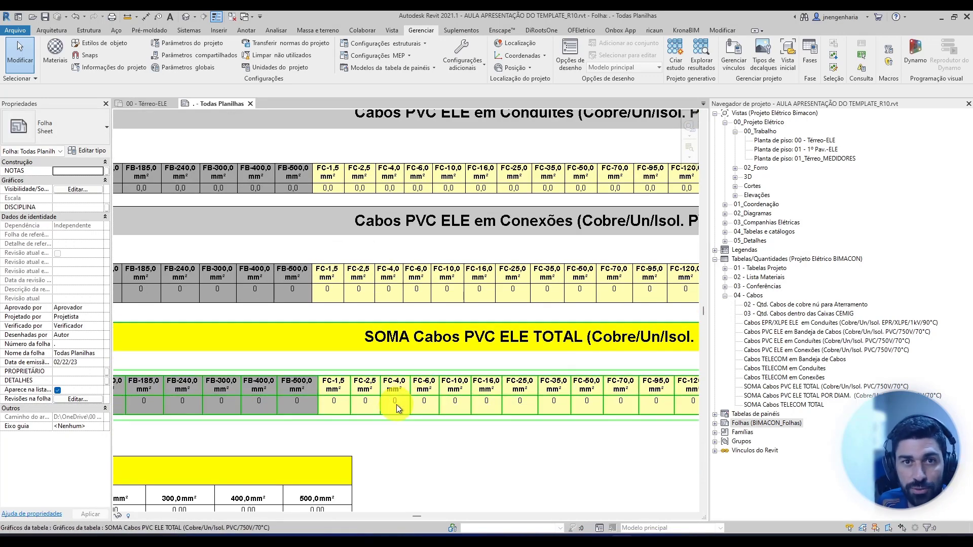
middle_drag(368, 416, 467, 388)
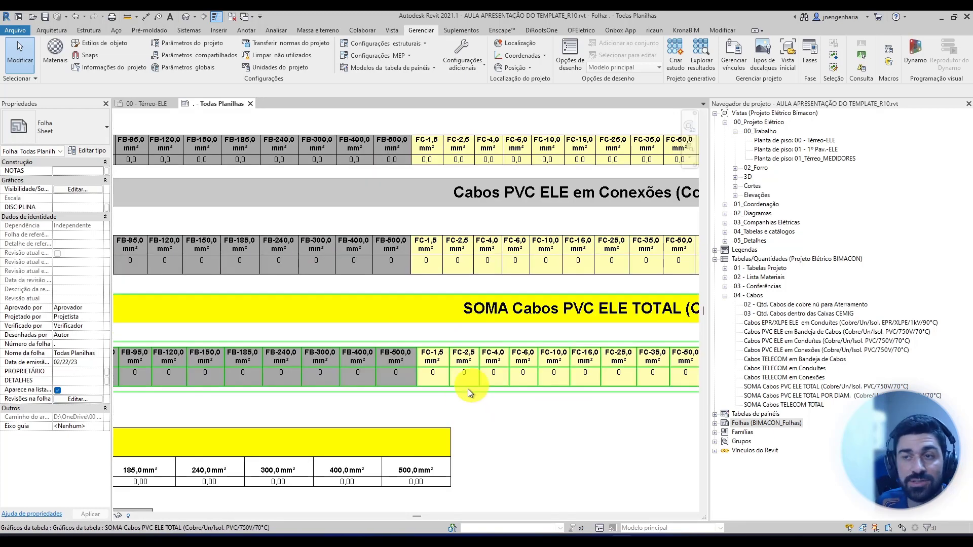
Examine the SOMA Cabos PVC ELE TOTAL POR DIAM. table across its diameter columns and compare it with the SOMA Cabos PVC ELE TOTAL table
scroll(488, 365, down, 3)
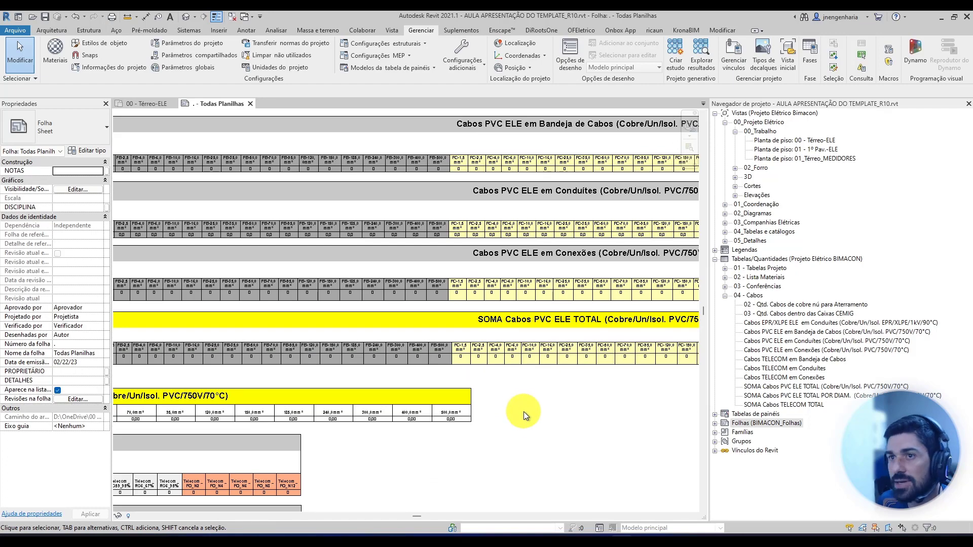
middle_drag(428, 425, 611, 384)
middle_drag(354, 379, 455, 362)
scroll(303, 369, up, 5)
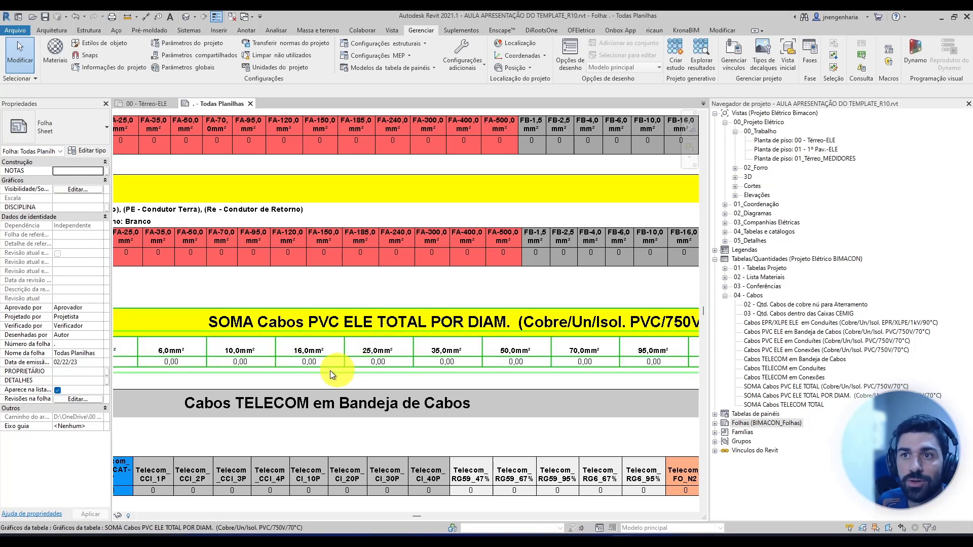
scroll(304, 362, down, 1)
middle_drag(239, 369, 419, 369)
middle_drag(310, 380, 380, 380)
scroll(274, 352, up, 2)
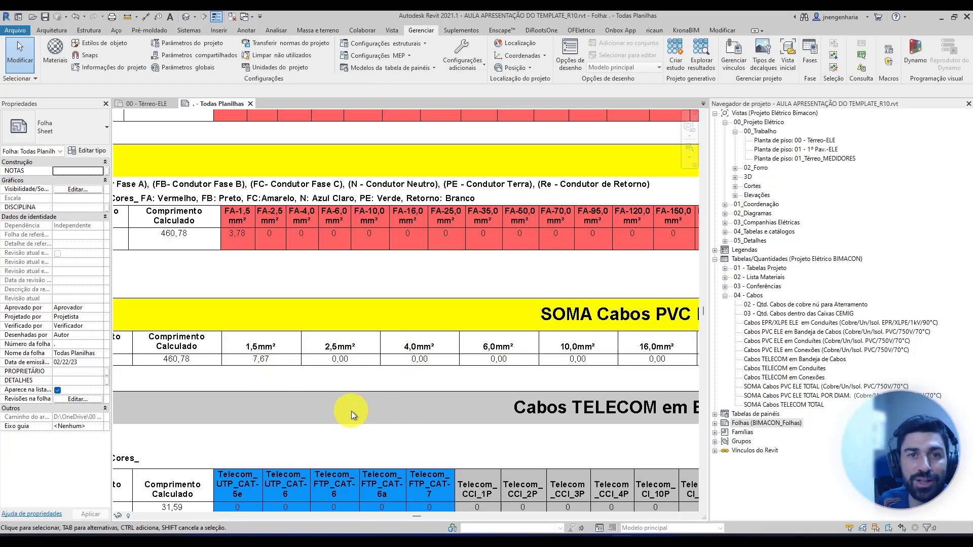
scroll(267, 379, down, 1)
scroll(330, 390, down, 2)
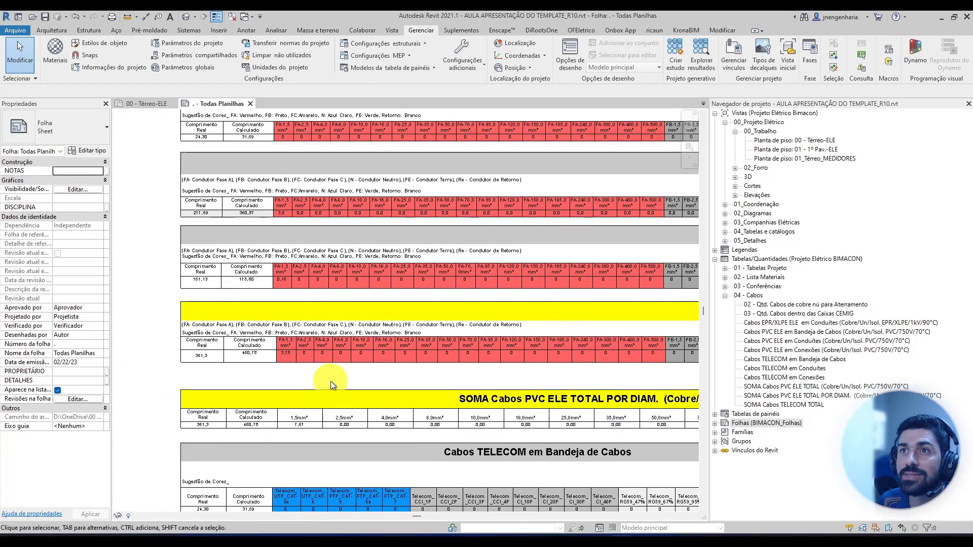
scroll(374, 409, up, 3)
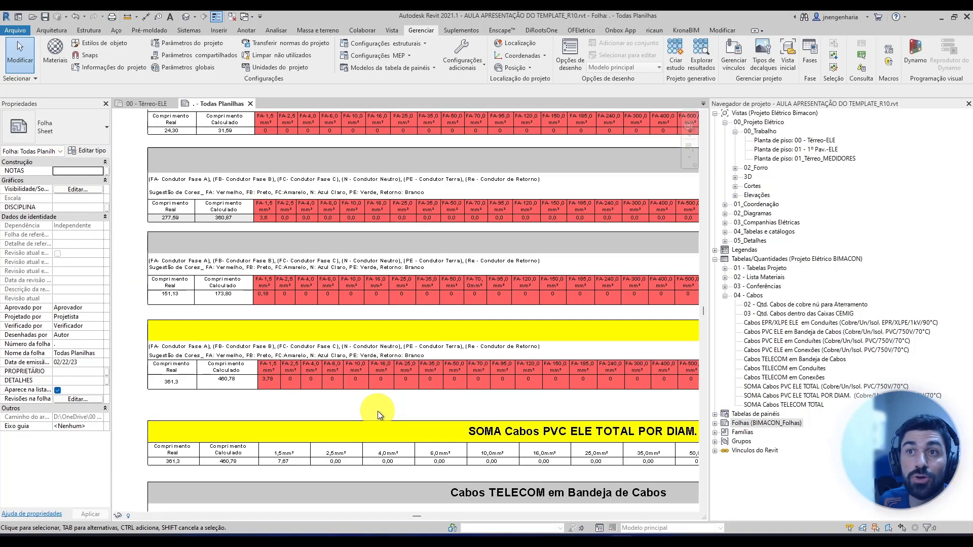
middle_drag(378, 412, 390, 402)
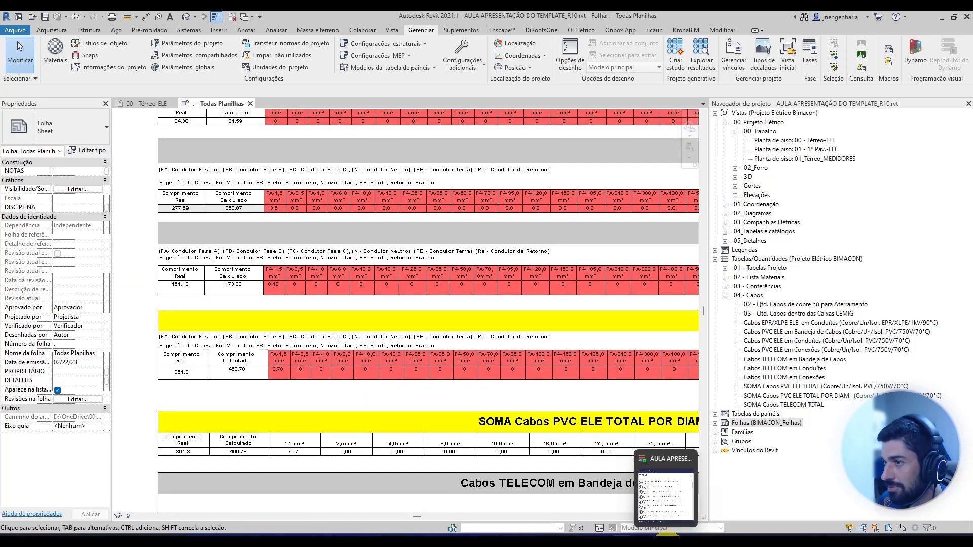
Bring up the Dynamo Player with the BIMACON cable scripts and review the PVC cable tables for trays, conduits and fittings beside it
click(668, 539)
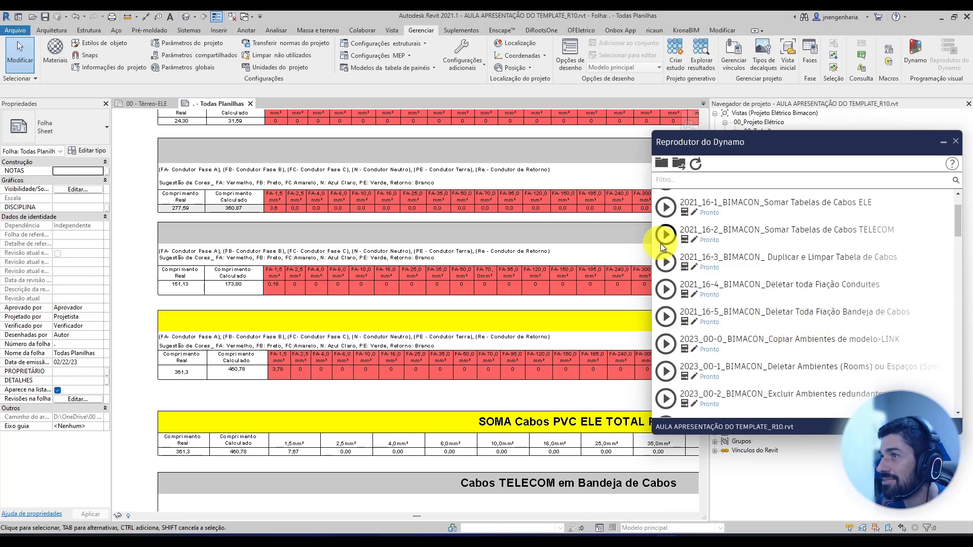
drag(653, 245, 643, 245)
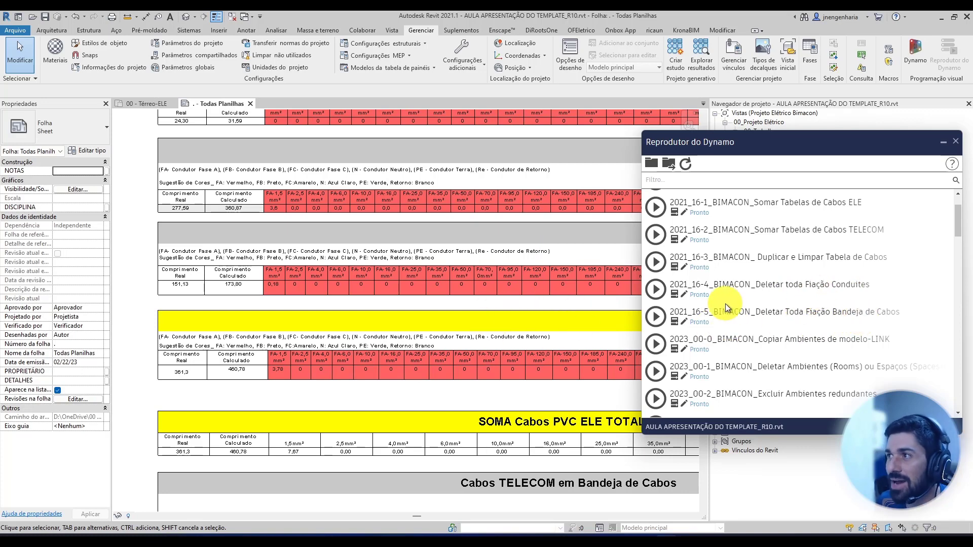
middle_drag(441, 169, 364, 279)
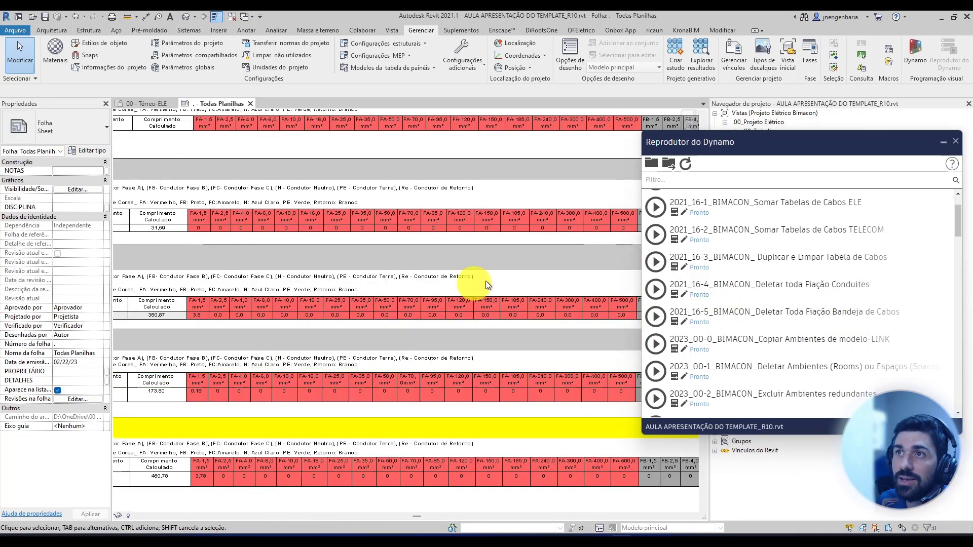
middle_drag(583, 276, 283, 299)
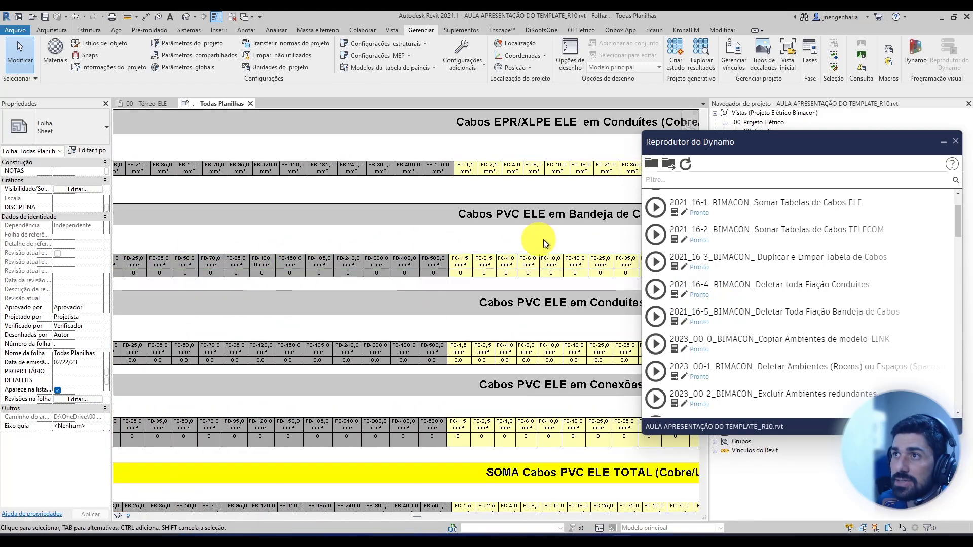
middle_drag(544, 239, 606, 232)
middle_drag(357, 282, 643, 287)
middle_drag(319, 302, 612, 267)
scroll(179, 243, up, 2)
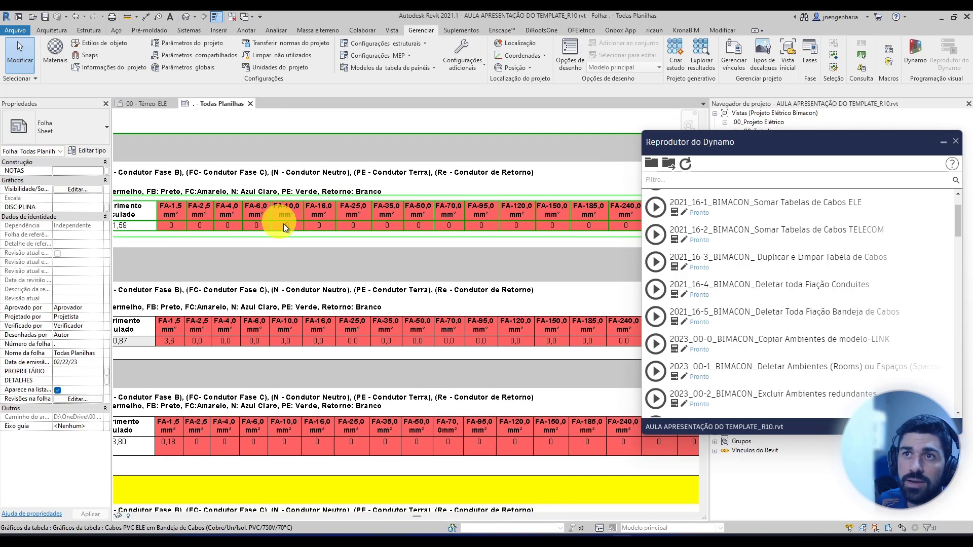
middle_drag(283, 223, 418, 274)
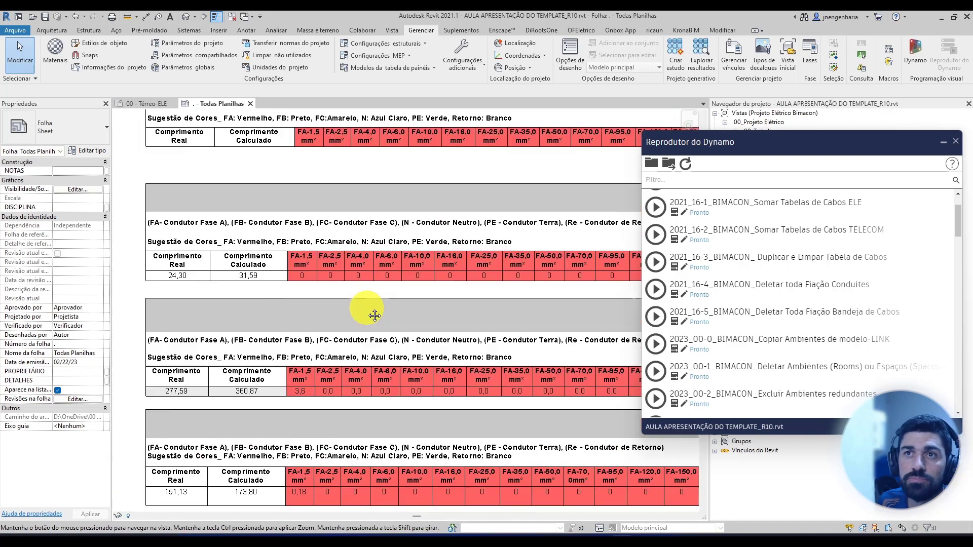
In the 00 - Térreo-ELE plan, select the whole connected cable tray run and set its 1,5mm² Fase A, Fase B, Fase C and Neutro to 1
click(150, 104)
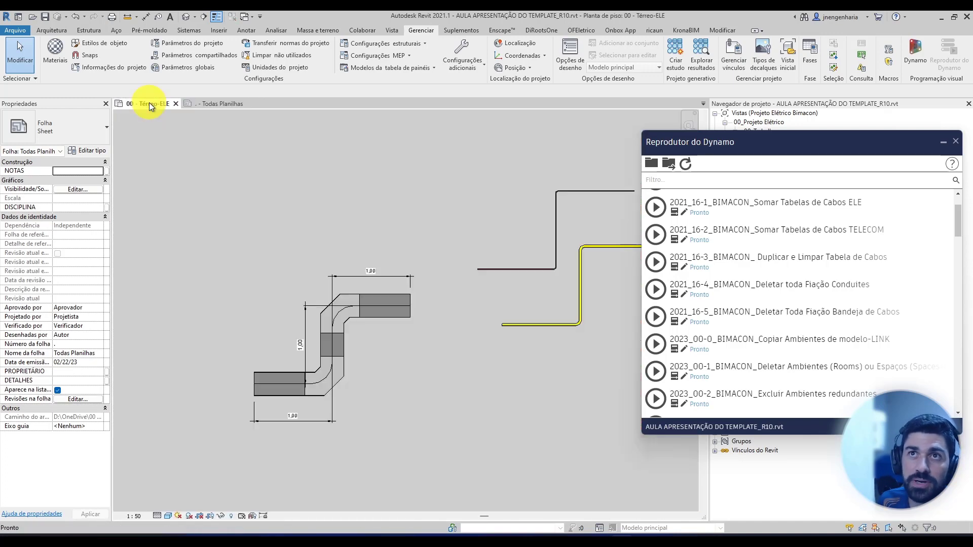
key(Tab)
click(405, 309)
middle_drag(404, 394, 415, 353)
click(74, 290)
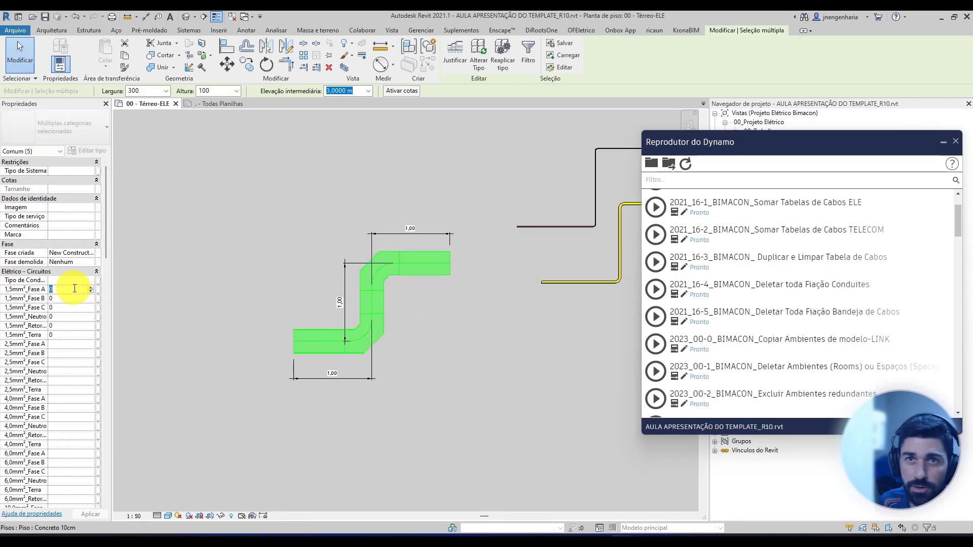
key(1)
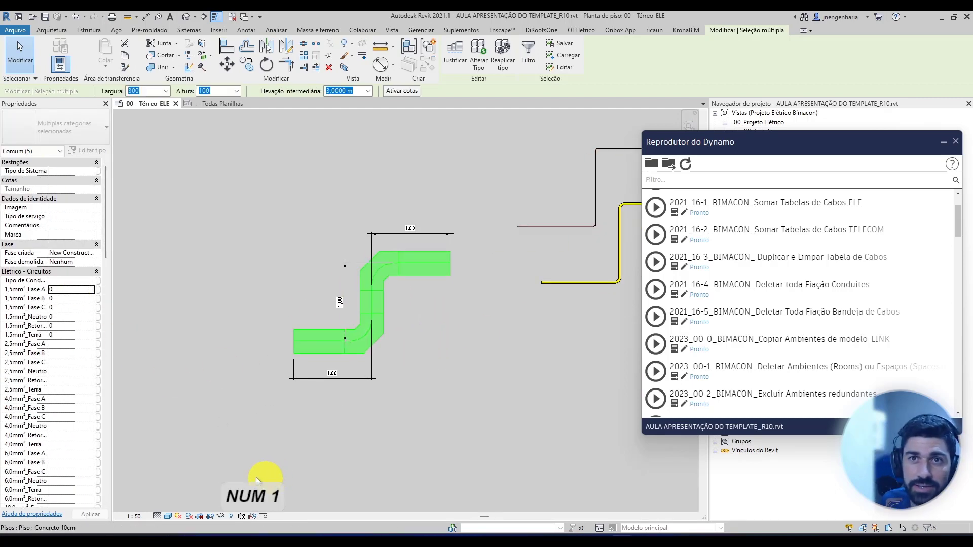
click(68, 290)
text(1)
click(69, 298)
text(1)
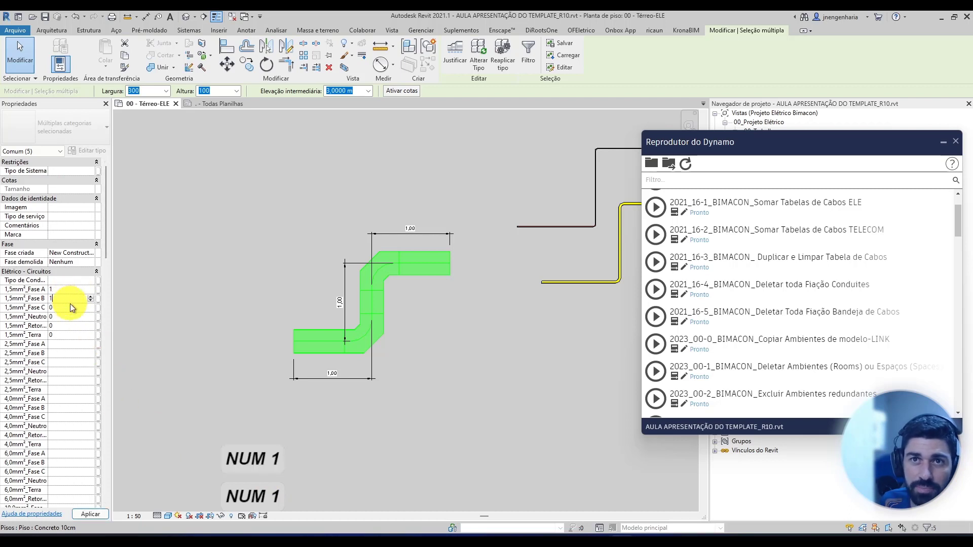
Set the cable tray run's 2,5mm² Fase A and Fase B to 1 and clear the selection
click(65, 345)
text(1)
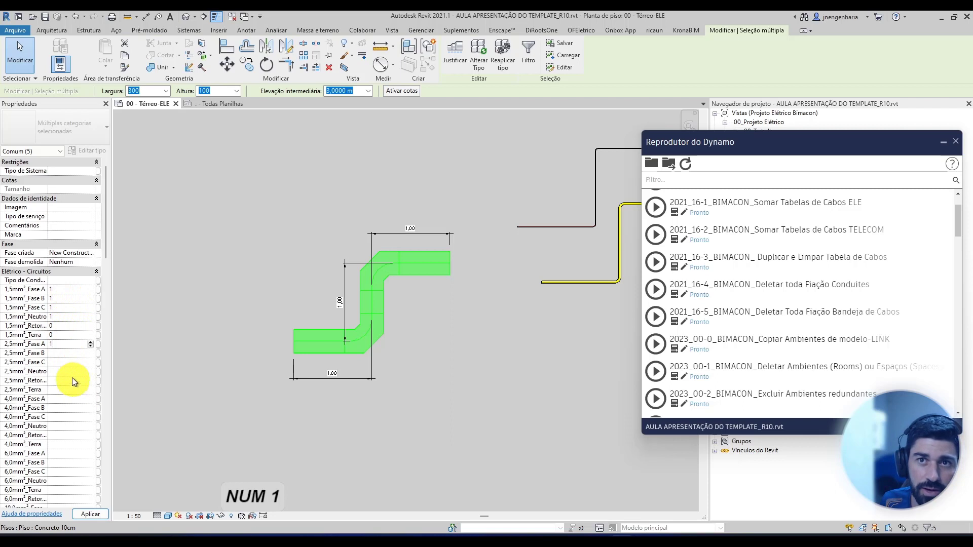
click(60, 355)
text(1)
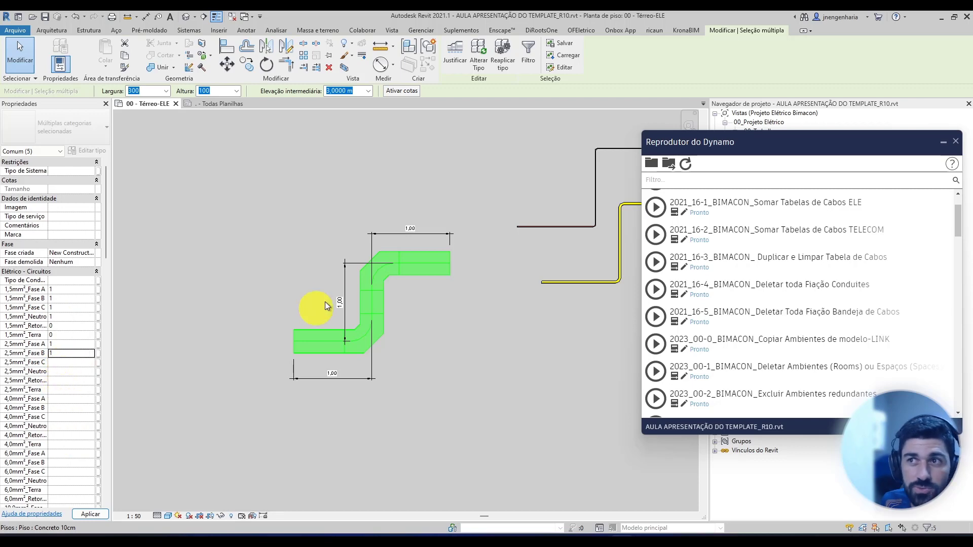
scroll(413, 283, up, 3)
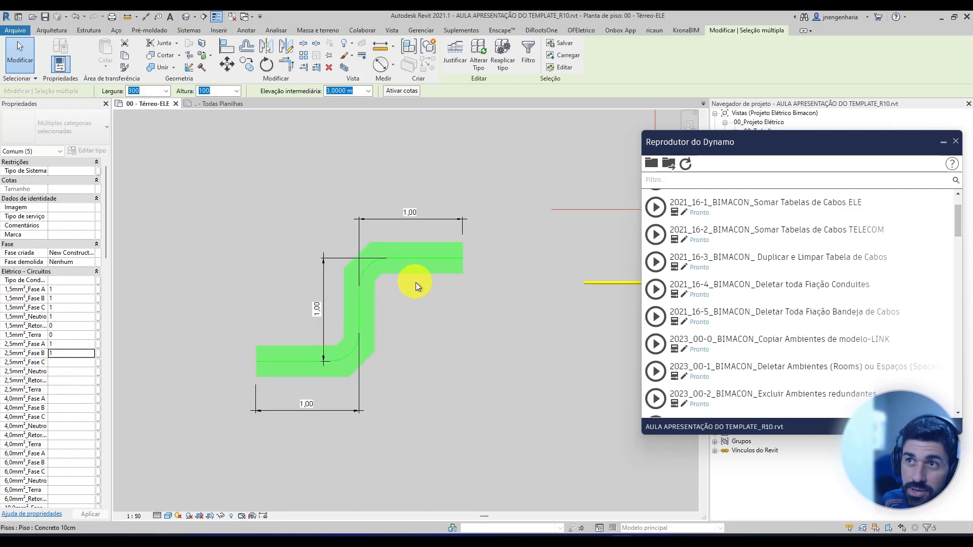
key(Escape)
key(Escape)
Add aligned dimensions to the lengths of the lower horizontal and the middle vertical straight tray segments
scroll(415, 282, up, 2)
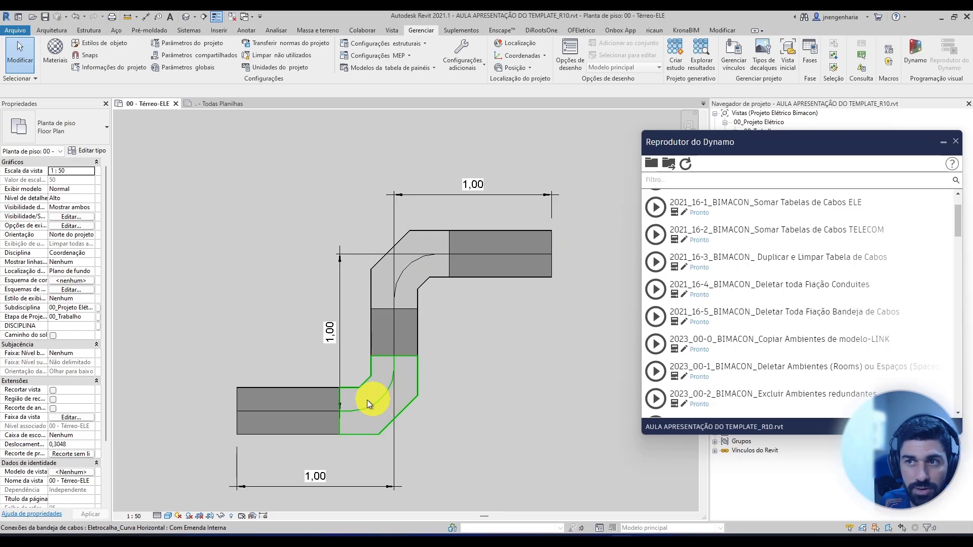
middle_drag(340, 426, 315, 402)
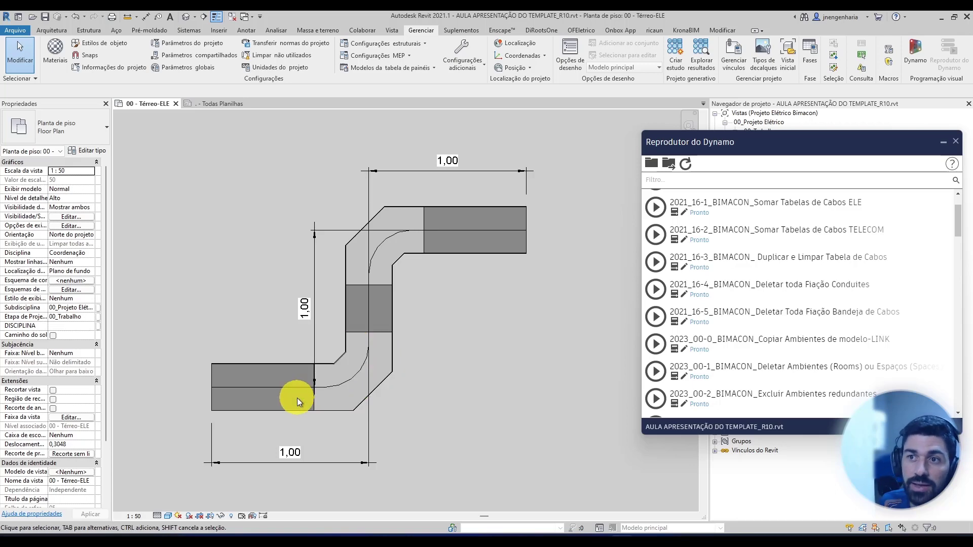
click(149, 18)
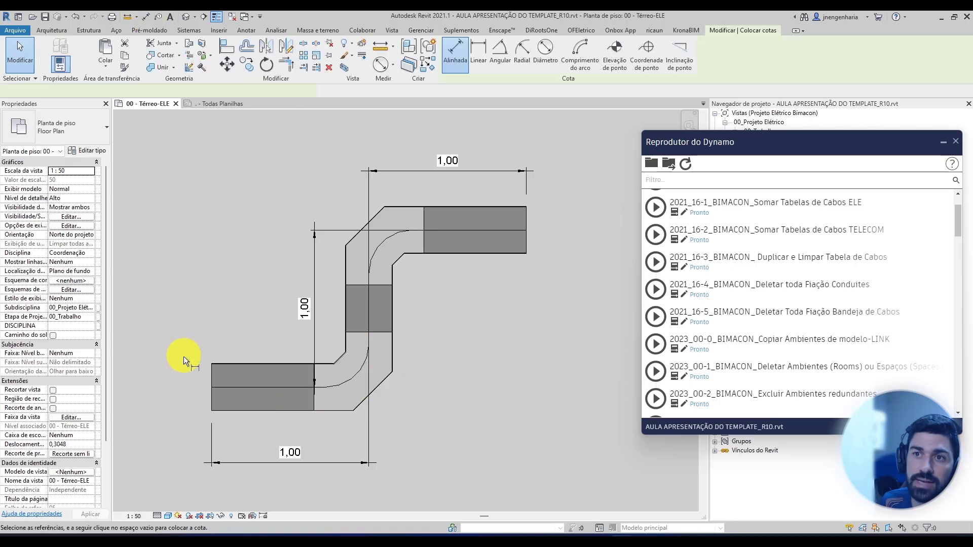
click(314, 383)
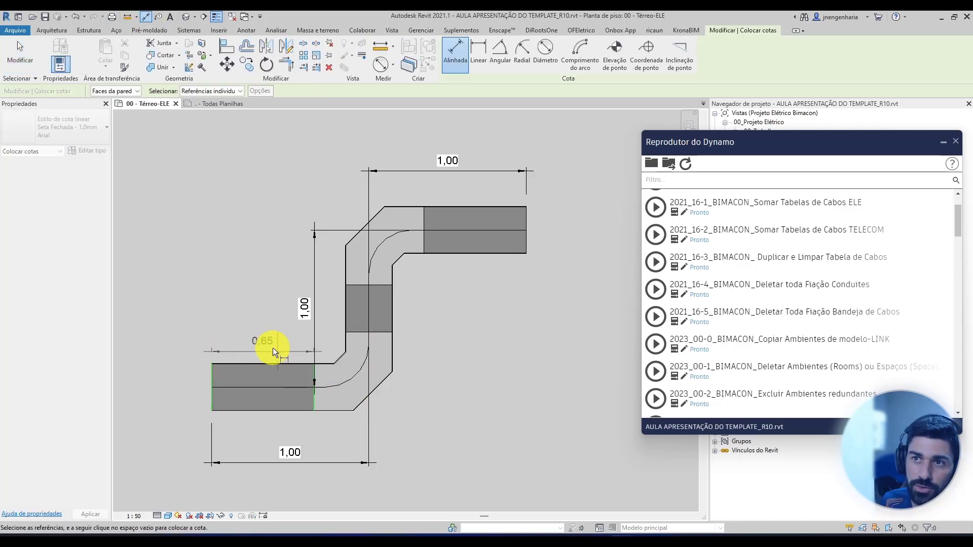
click(273, 348)
click(385, 335)
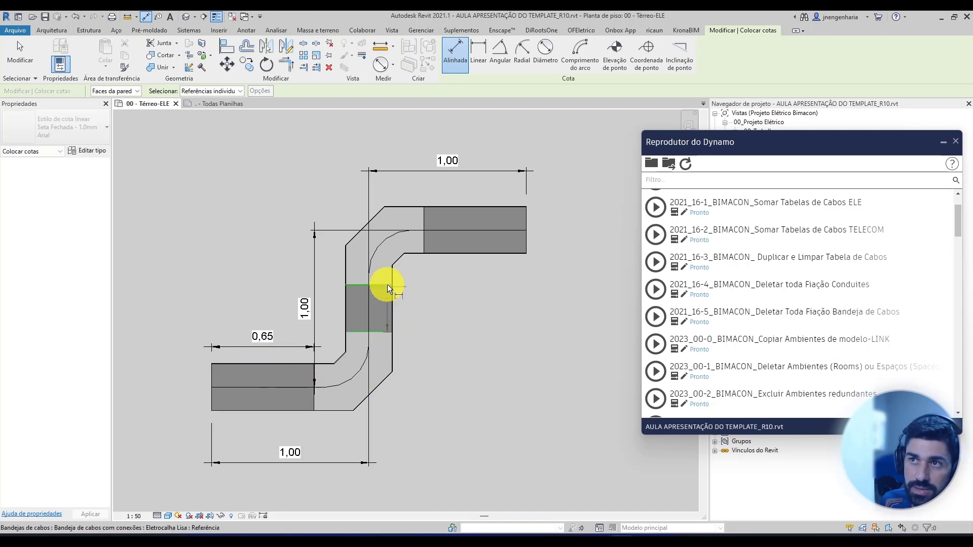
click(387, 284)
click(451, 353)
Add an aligned dimension below the upper horizontal straight tray segment for its length and end dimensioning
click(425, 244)
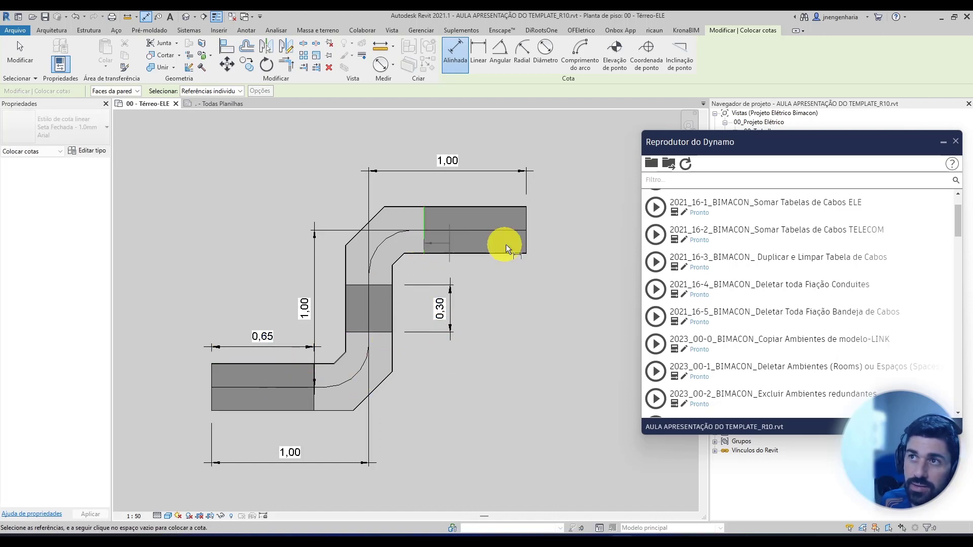
click(526, 242)
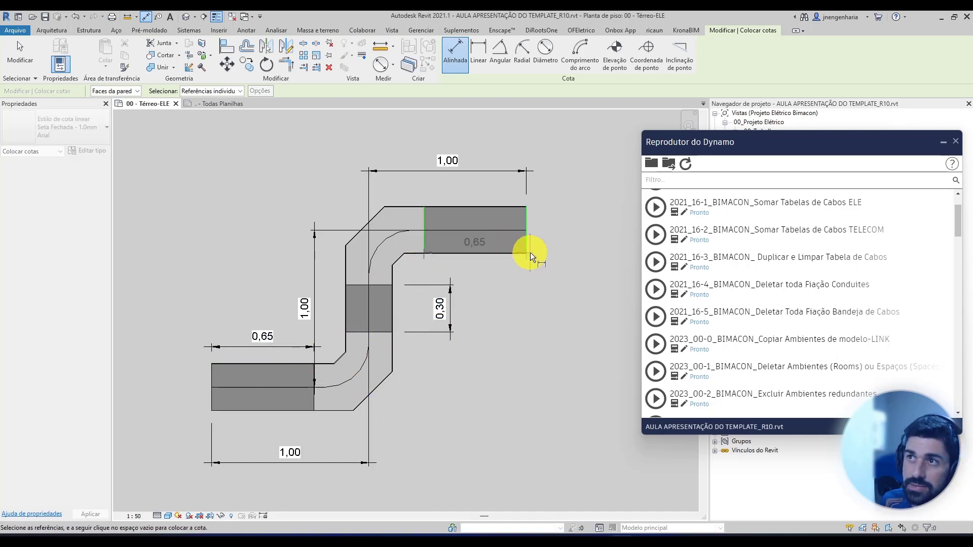
click(547, 275)
key(Escape)
key(Escape)
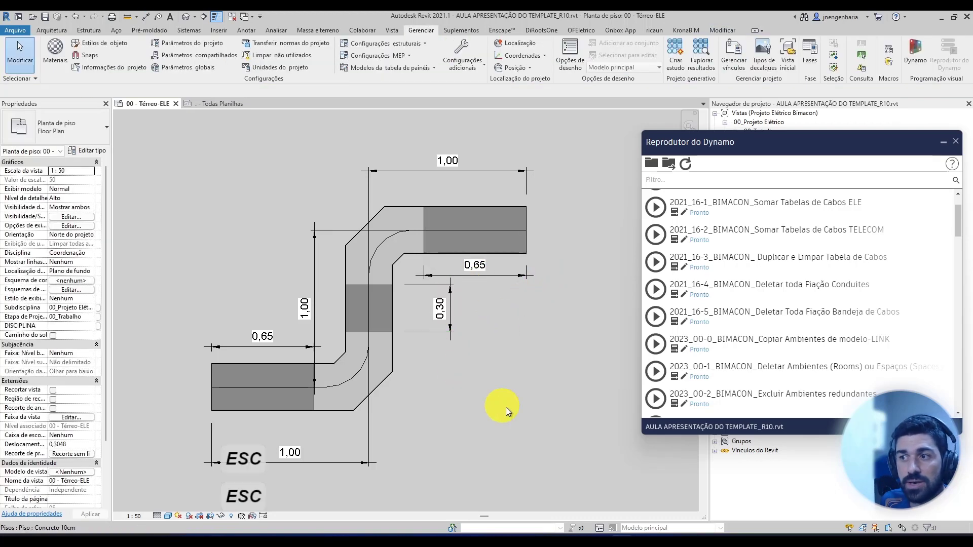
Switch to the Windows Calculator, add up the straight tray lengths as 65 × 2 + 30, and minimize it
click(396, 535)
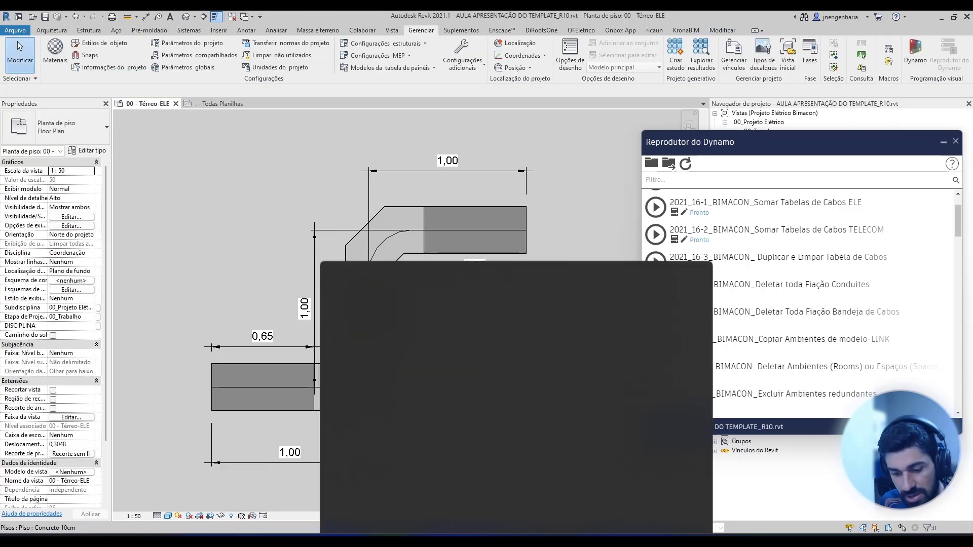
text(ca)
click(381, 230)
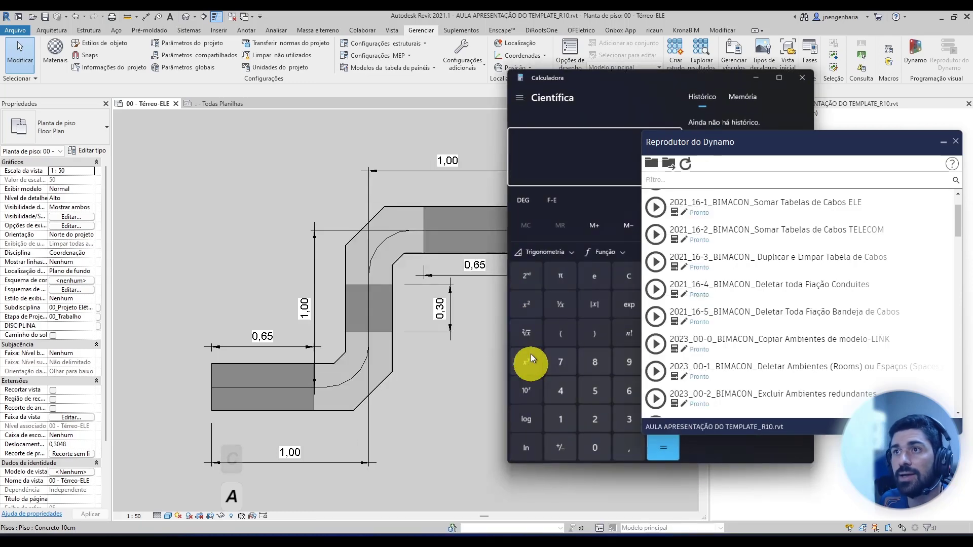
drag(616, 80, 518, 100)
text(65*2+)
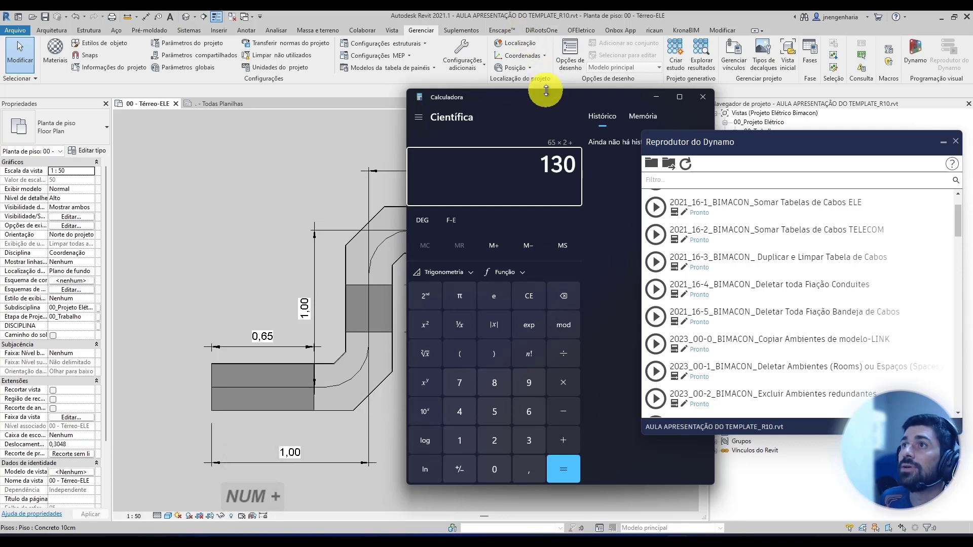
drag(547, 100, 515, 114)
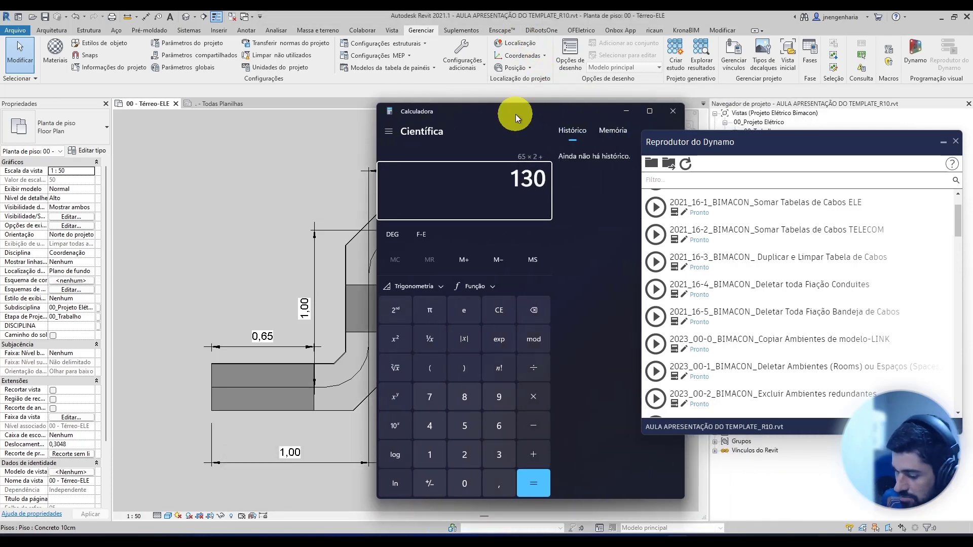
text(30)
key(Return)
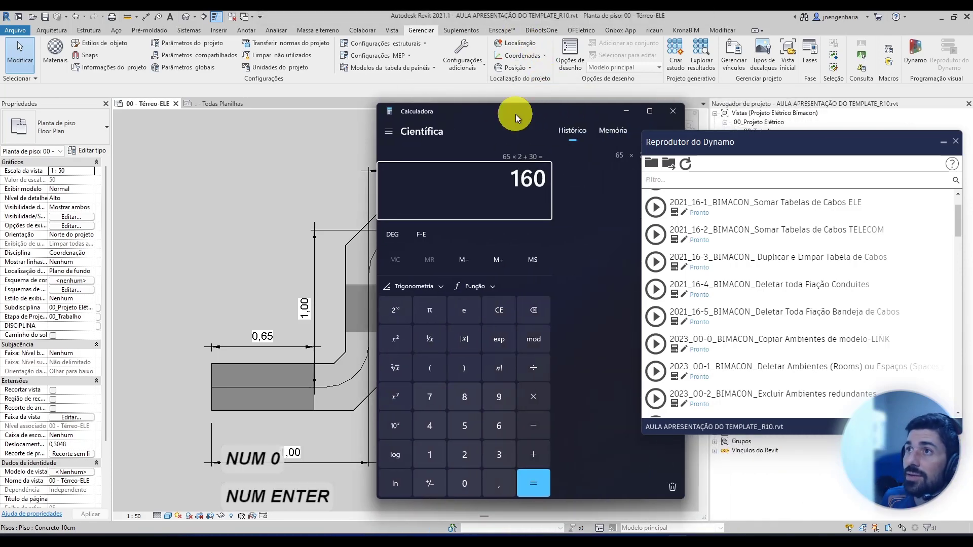
click(627, 111)
Review the dimensioned tray segments and return to the Todas Planilhas sheet to check the cable tray table's FA-1,5 mm² and FA-2,5 mm² columns
middle_drag(398, 343, 413, 336)
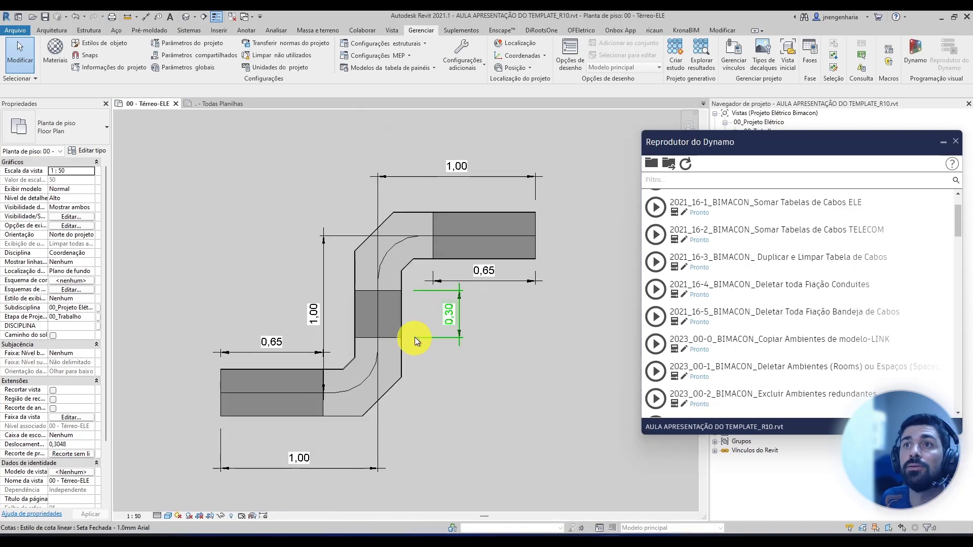
key(Escape)
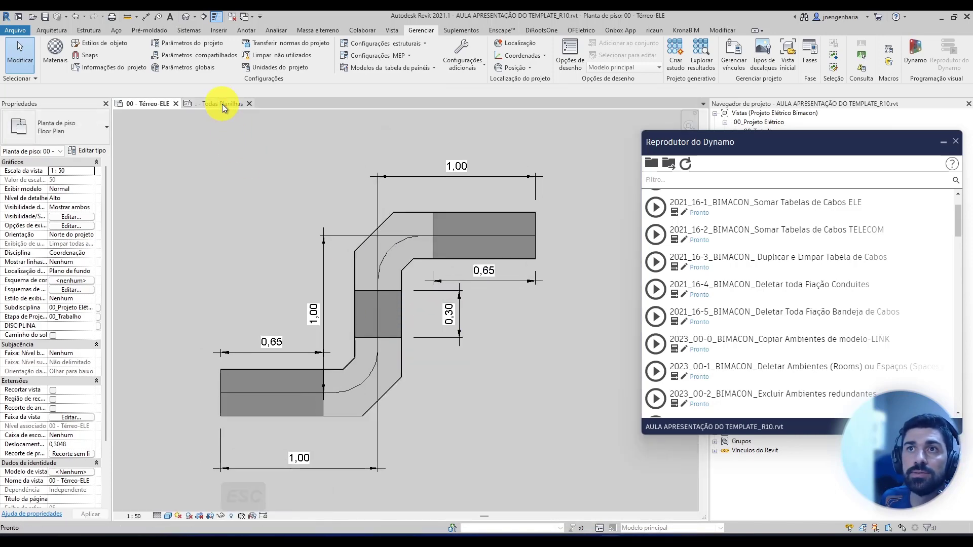
click(436, 247)
click(225, 104)
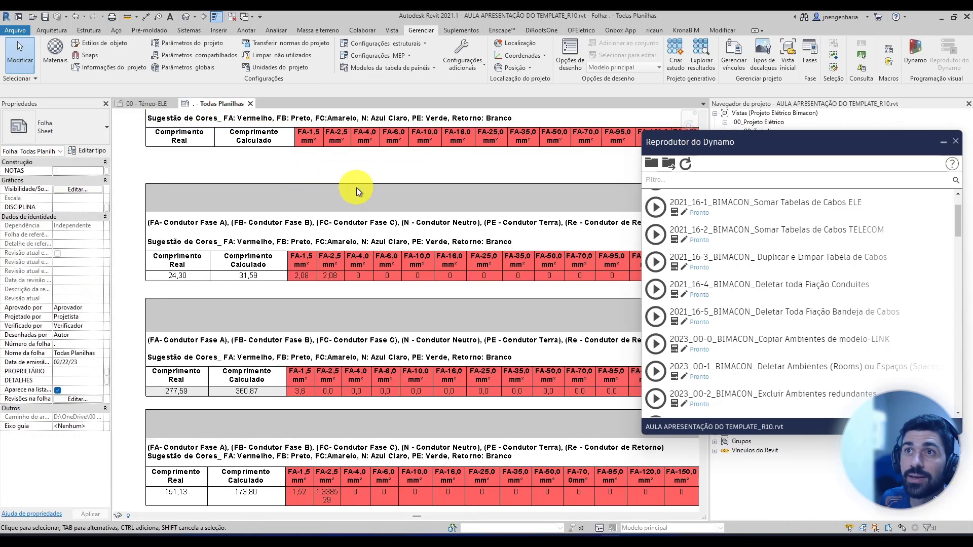
Examine the FA and FB conductor columns across the cable tables on the Todas Planilhas sheet
middle_drag(500, 313, 323, 322)
scroll(334, 315, down, 1)
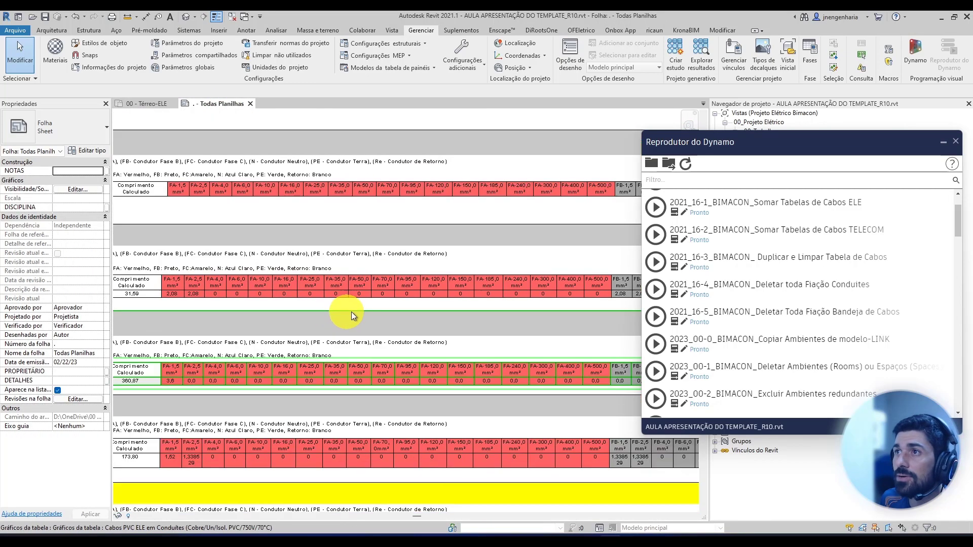
middle_drag(407, 311, 233, 315)
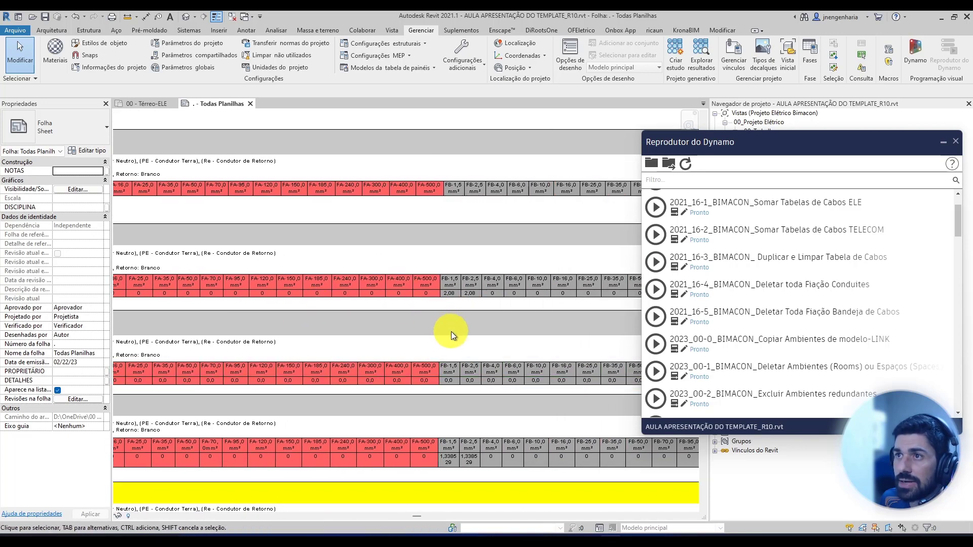
middle_drag(380, 323, 659, 310)
scroll(290, 291, up, 3)
middle_drag(293, 293, 406, 286)
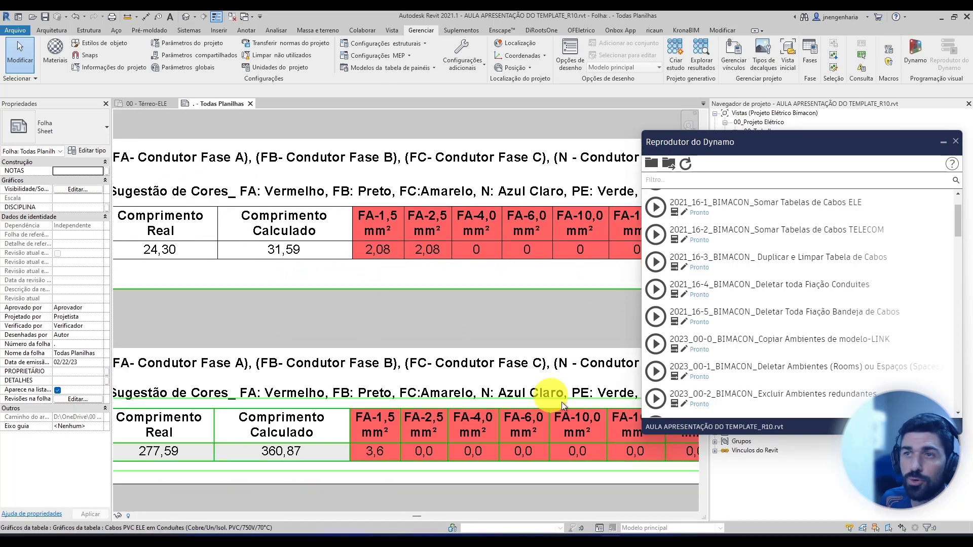
Switch to the Windows Calculator, multiply the 160 total by 1,3, and minimize it
click(677, 537)
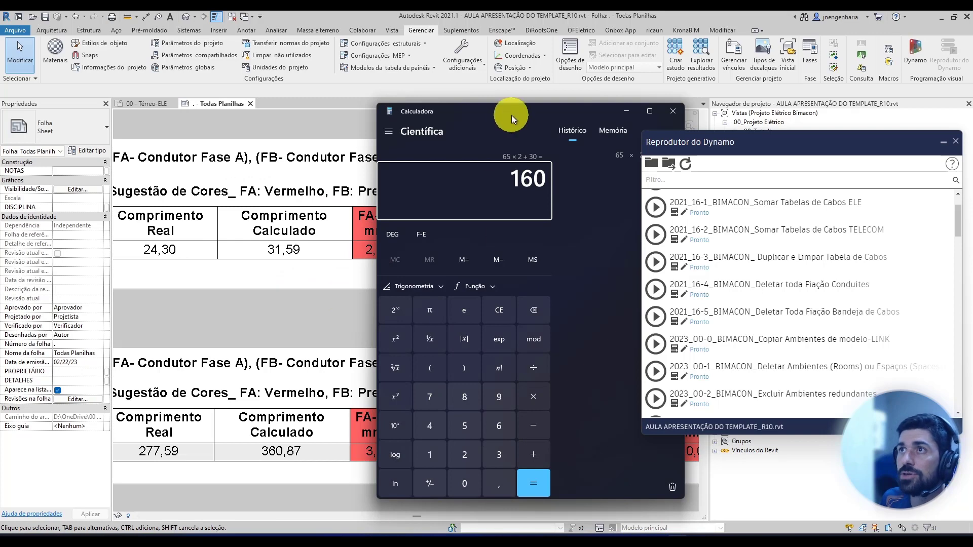
drag(512, 115, 172, 91)
click(140, 142)
text(*1,3)
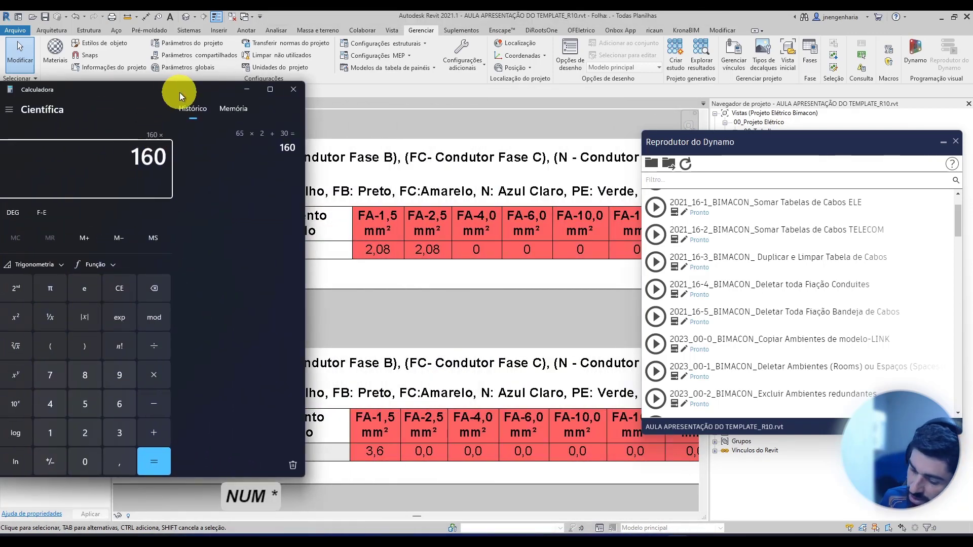
key(Return)
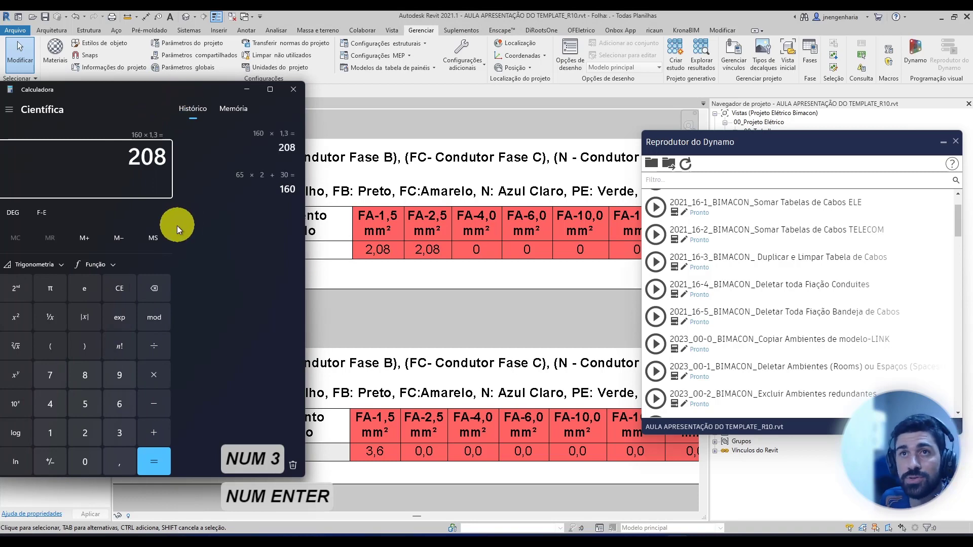
click(247, 89)
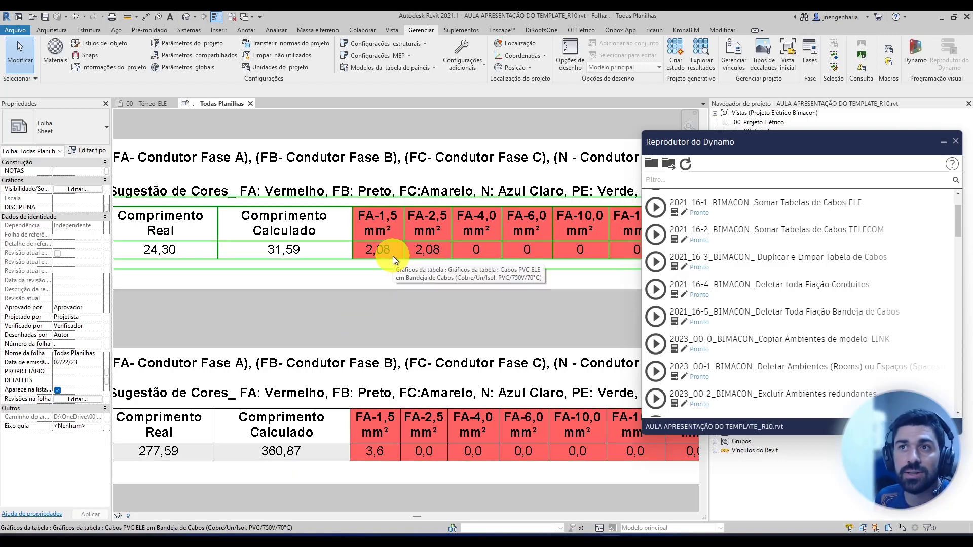
Open the Cabos PVC ELE em Bandeja de Cabos schedule from its table on the sheet
mouse_move(393, 263)
middle_down()
mouse_move(399, 287)
mouse_move(418, 282)
middle_up()
click(418, 281)
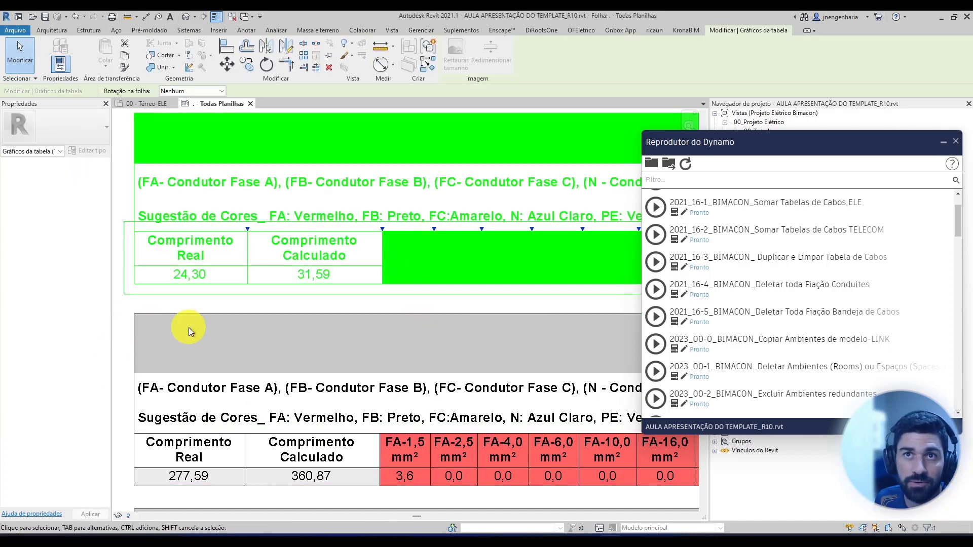
key(Escape)
double_click(342, 258)
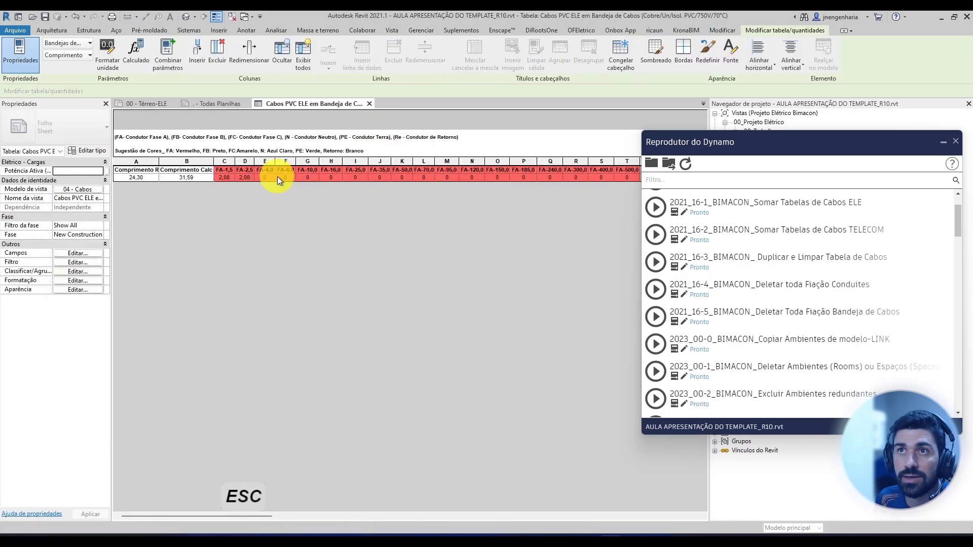
Inspect the formula of the Comprimento Calculado field in the cable tray schedule's fields and close the schedule properties
click(95, 252)
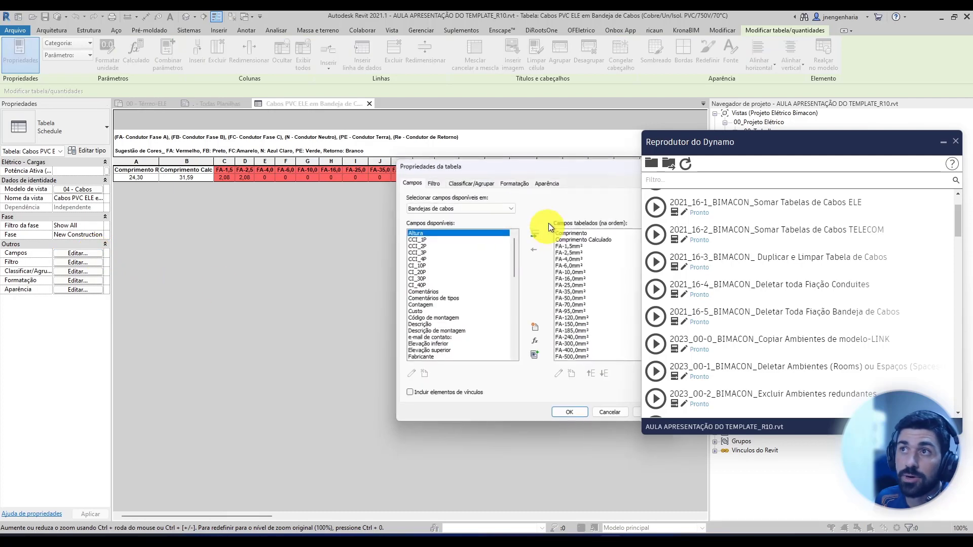
drag(579, 165, 444, 145)
click(461, 224)
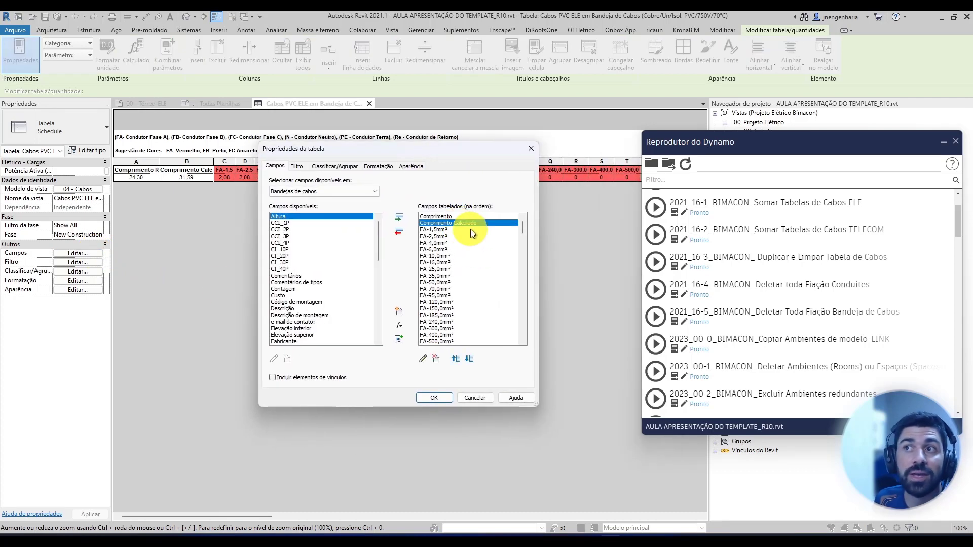
click(423, 357)
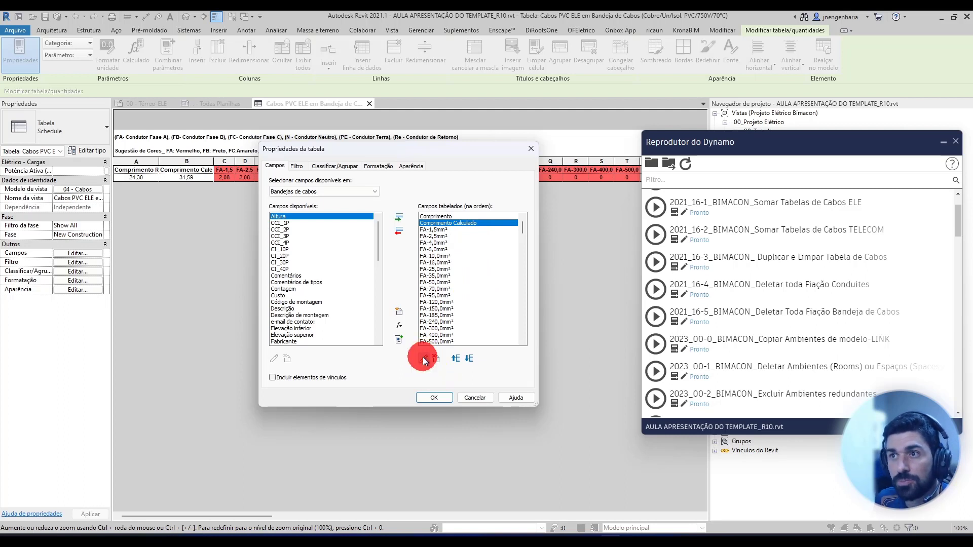
click(409, 349)
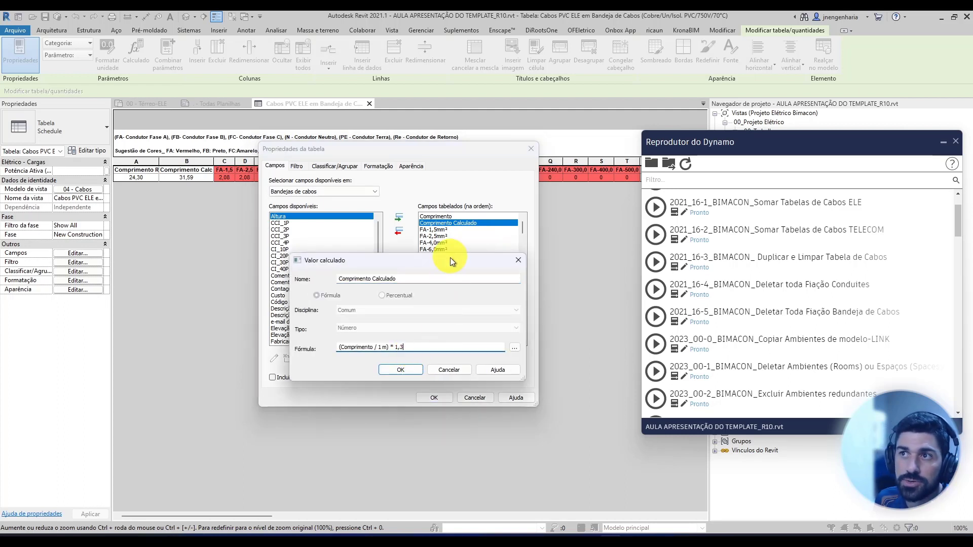
drag(450, 258, 393, 223)
click(361, 336)
key(Return)
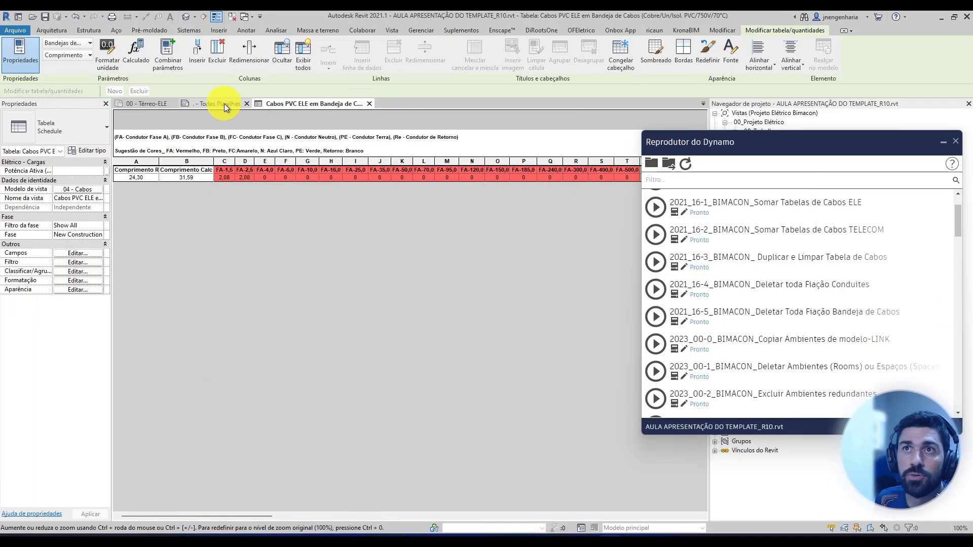
Compare the cable tray table's FA-1,5 mm² column on Todas Planilhas with the dimensioned trays in the 00 - Térreo-ELE plan
click(224, 103)
middle_drag(420, 281, 354, 258)
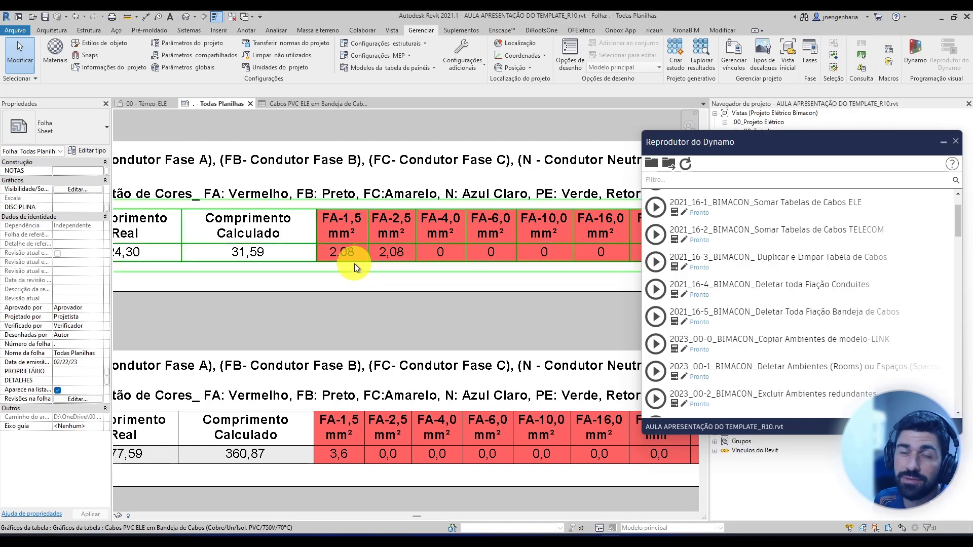
click(160, 105)
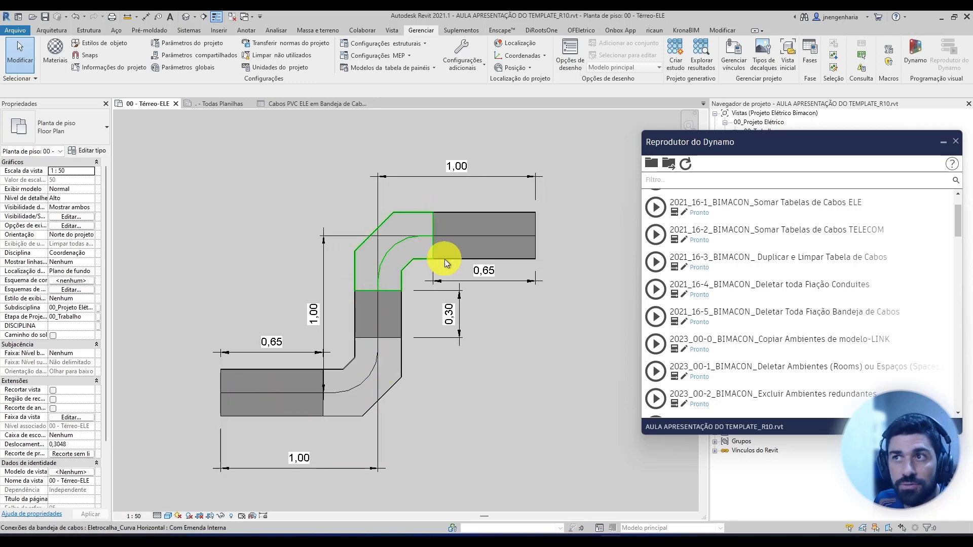
click(229, 105)
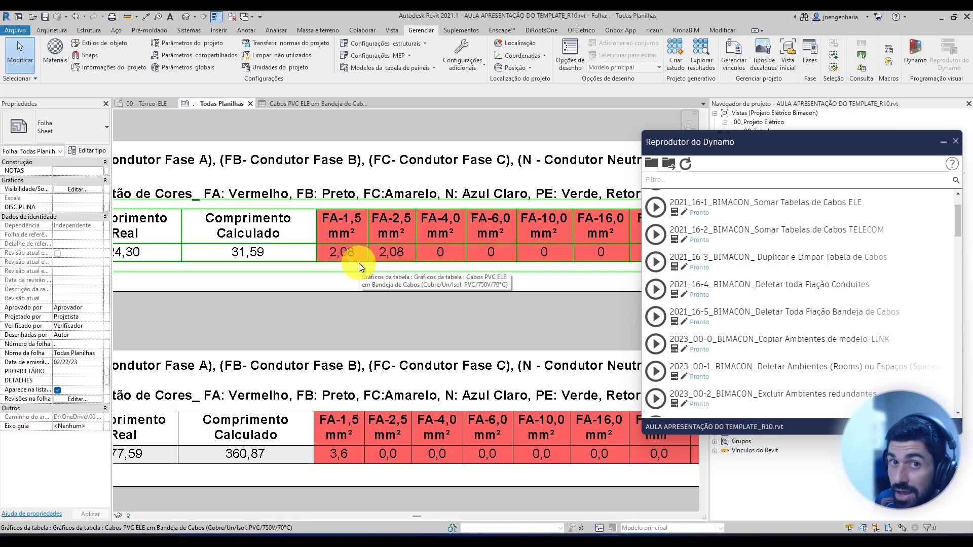
Select the upper horizontal tray elbow in the 00 - Térreo-ELE plan to inspect its length and circuit properties
click(147, 104)
scroll(406, 274, up, 1)
click(406, 263)
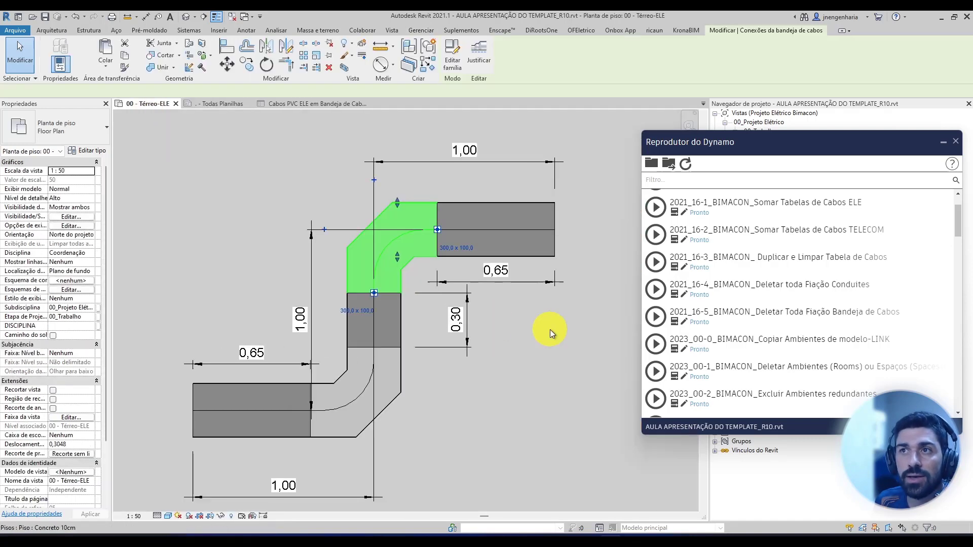
middle_drag(439, 310, 466, 360)
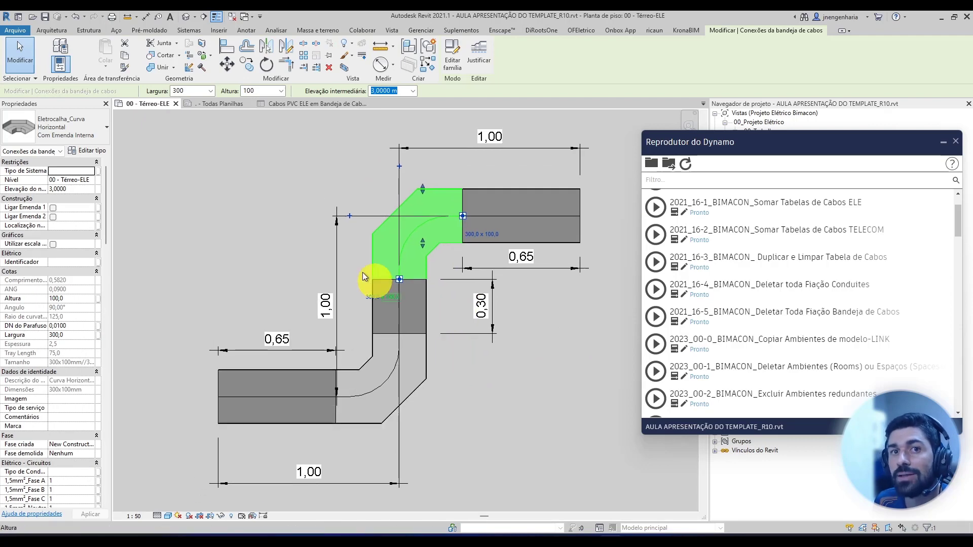
Return to Todas Planilhas and look along the cable tables to identify the Cabos PVC ELE em Conexões table
click(230, 107)
scroll(387, 330, down, 3)
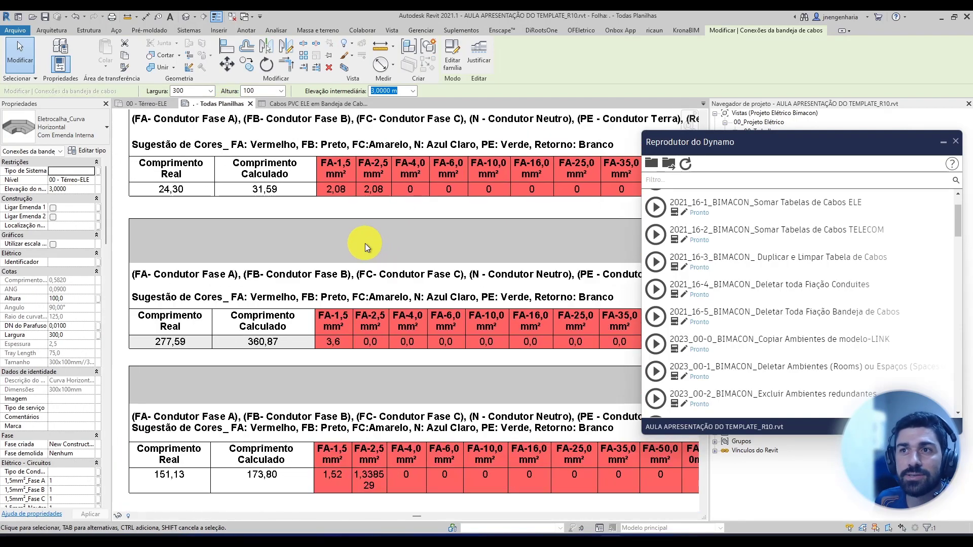
middle_drag(389, 376, 369, 285)
scroll(484, 412, down, 1)
middle_drag(484, 412, 284, 374)
scroll(284, 374, down, 1)
middle_drag(356, 387, 245, 380)
middle_drag(471, 386, 250, 385)
middle_drag(535, 355, 246, 361)
scroll(496, 312, up, 1)
middle_drag(455, 301, 352, 308)
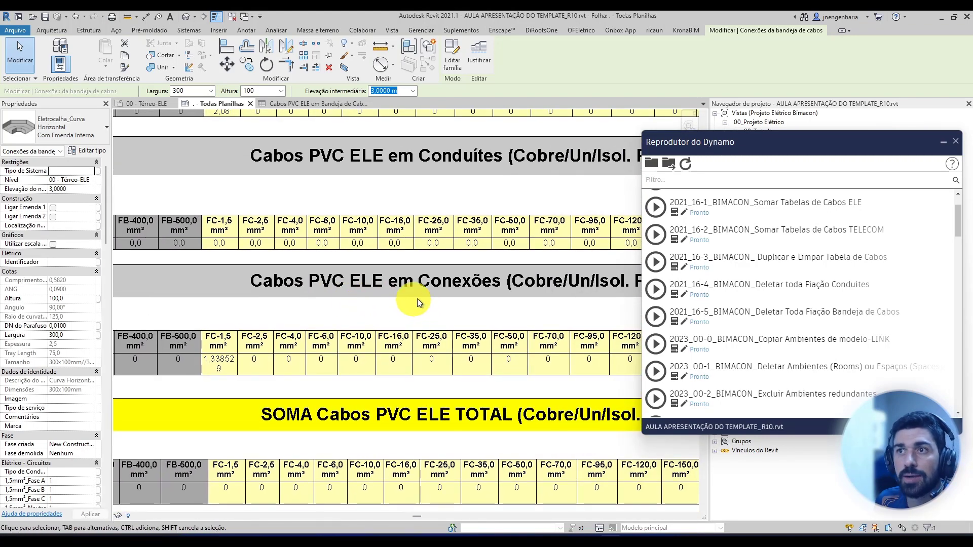
Examine the FA-1,5 mm² and FA-2,5 mm² columns of the Cabos PVC ELE em Conexões table
scroll(459, 303, down, 3)
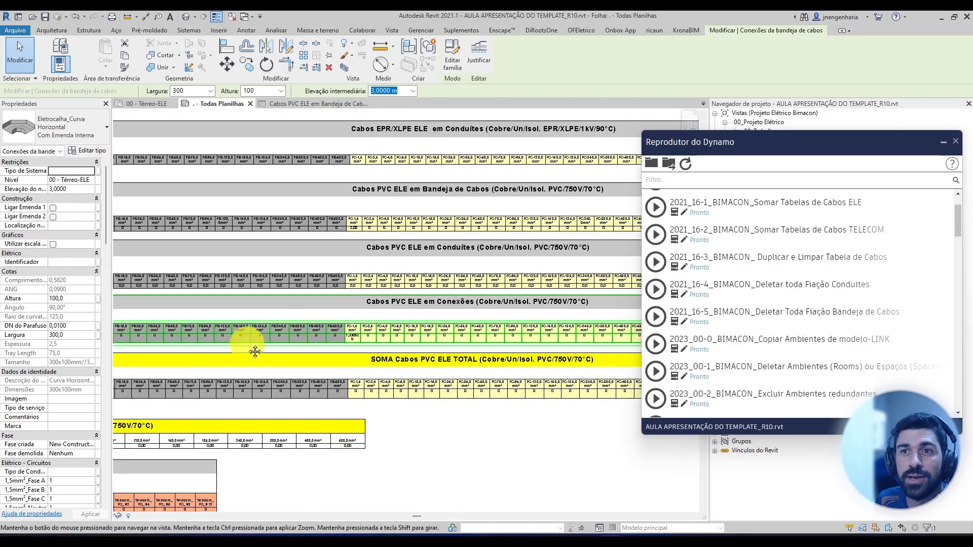
scroll(254, 348, up, 1)
scroll(197, 363, up, 2)
scroll(412, 387, up, 1)
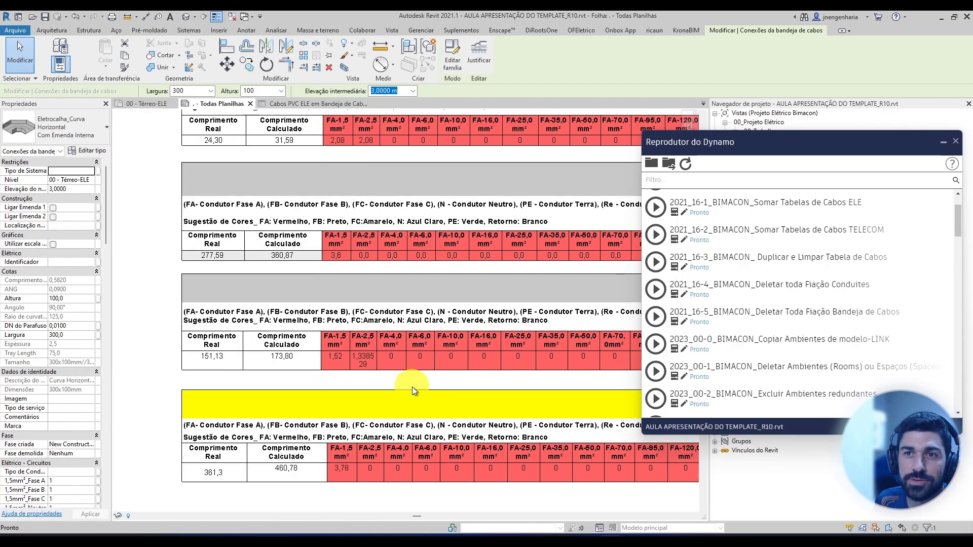
scroll(349, 375, up, 1)
scroll(349, 372, up, 1)
scroll(343, 357, up, 1)
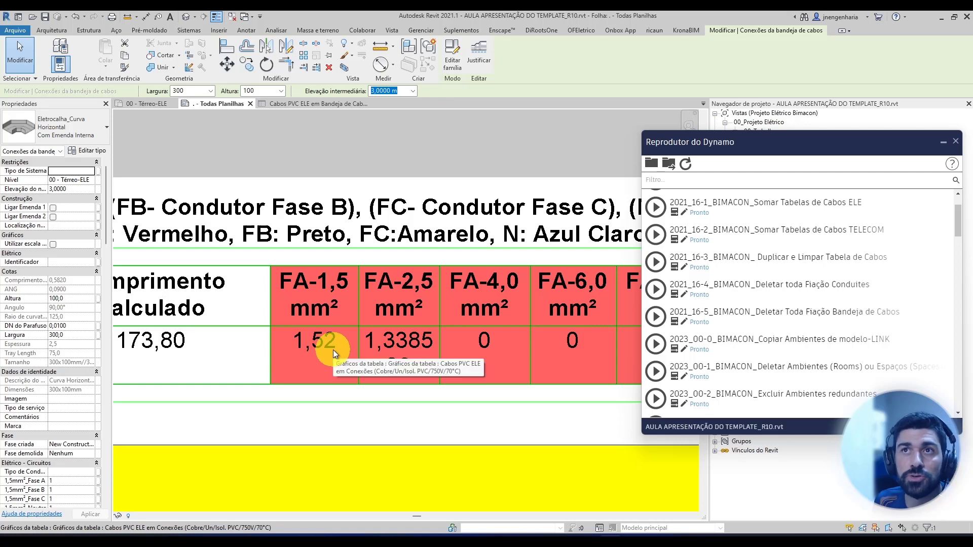
Review the selected elbow in the 00 - Térreo-ELE plan, calculate 0,58 × 1 and 0,58 × 2 in the Windows Calculator, and minimize it
click(153, 104)
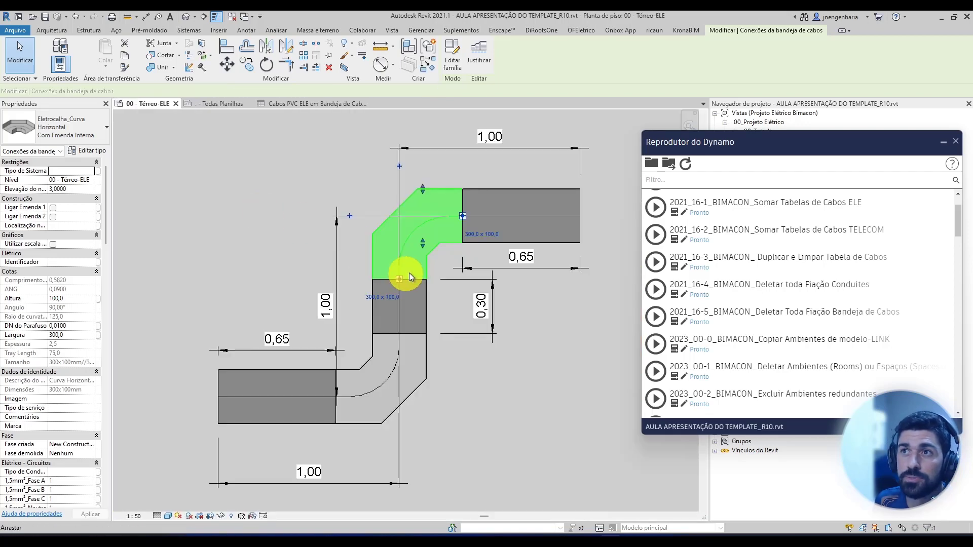
middle_drag(432, 246, 439, 254)
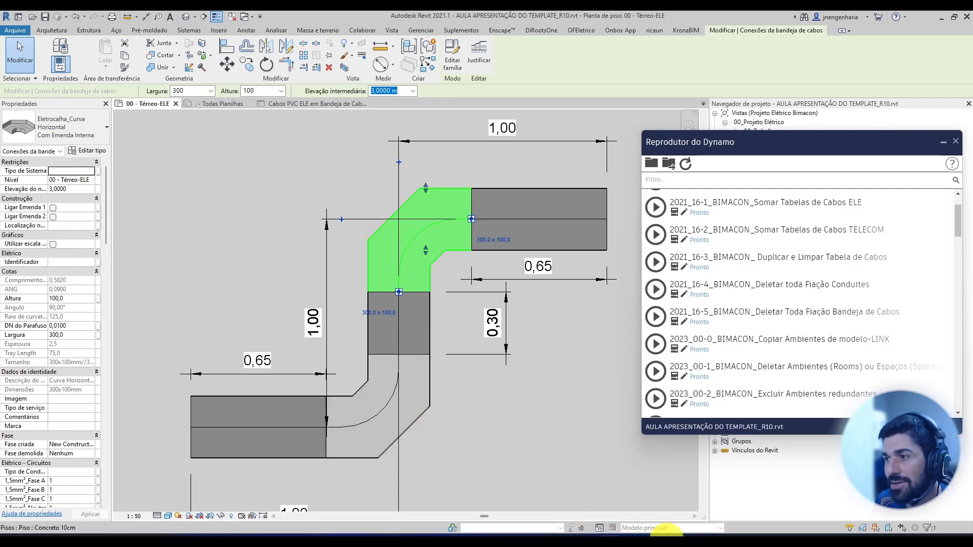
click(672, 540)
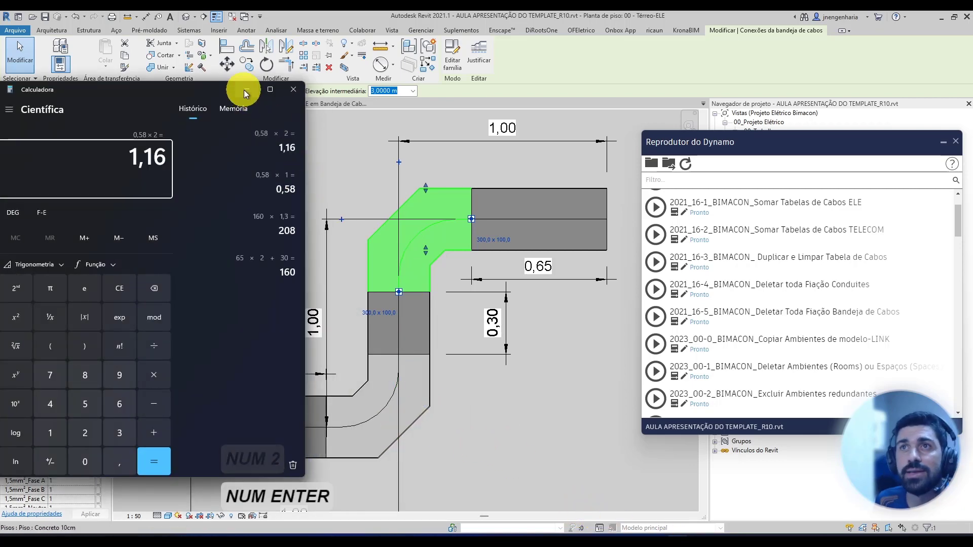
click(244, 92)
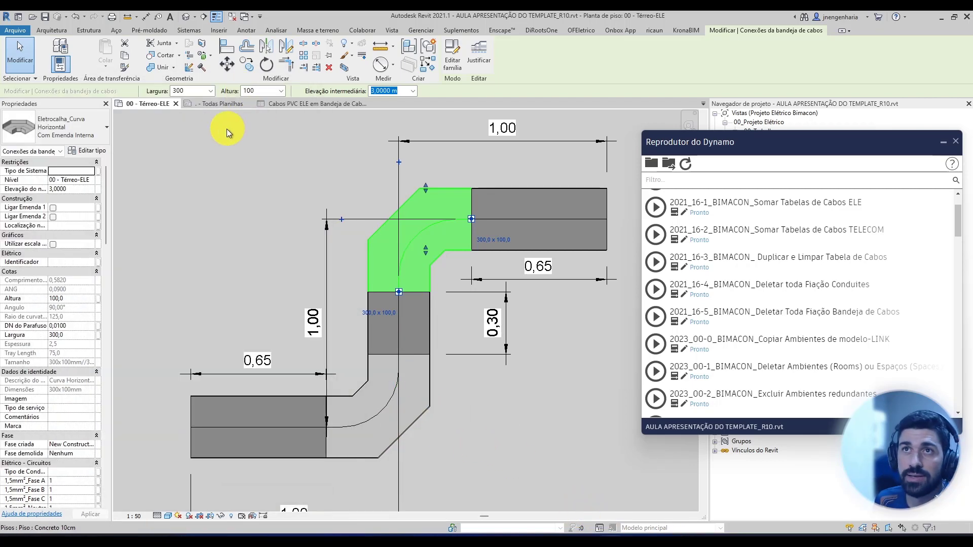
Return to Todas Planilhas and check the Conexões table's FA-2,5 mm² and Comprimento Calculado columns
click(215, 104)
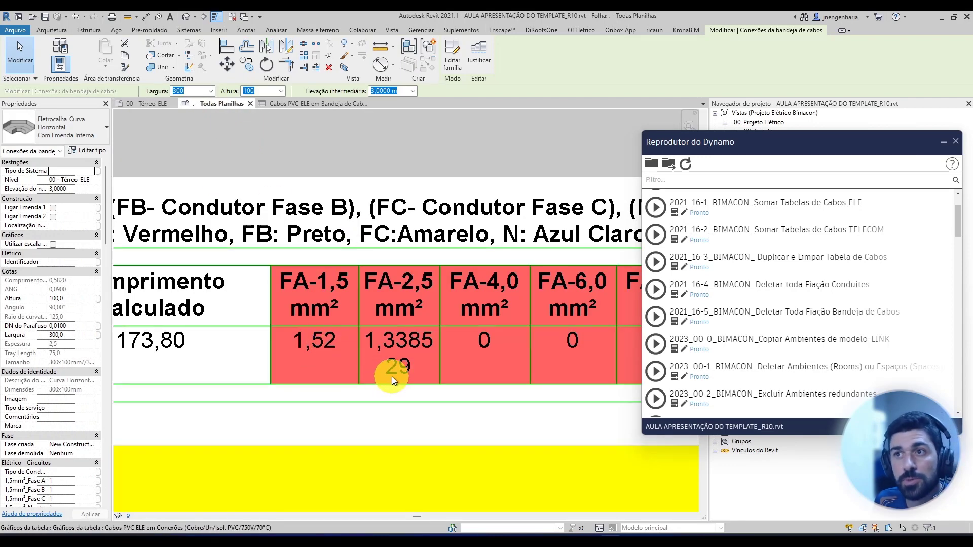
middle_drag(391, 376, 319, 369)
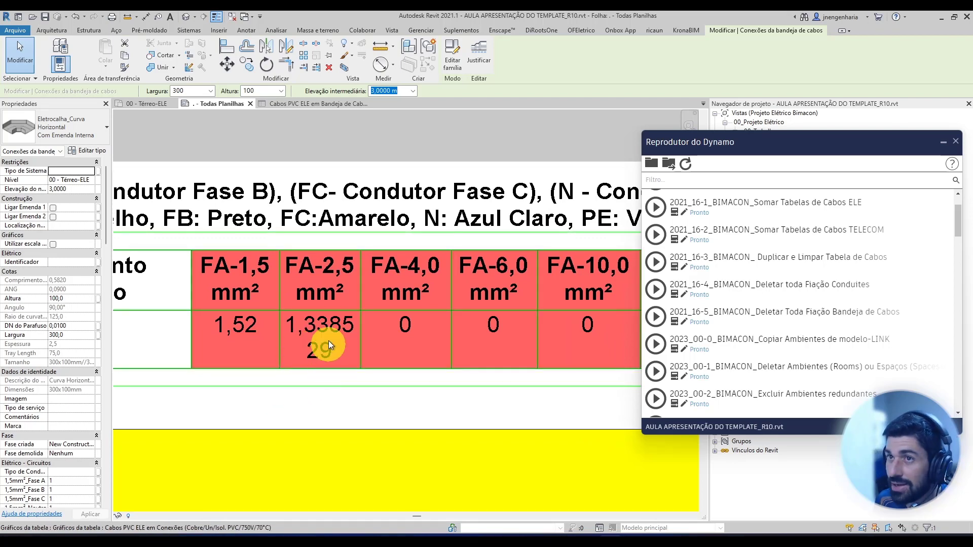
middle_drag(326, 343, 539, 368)
scroll(320, 354, down, 2)
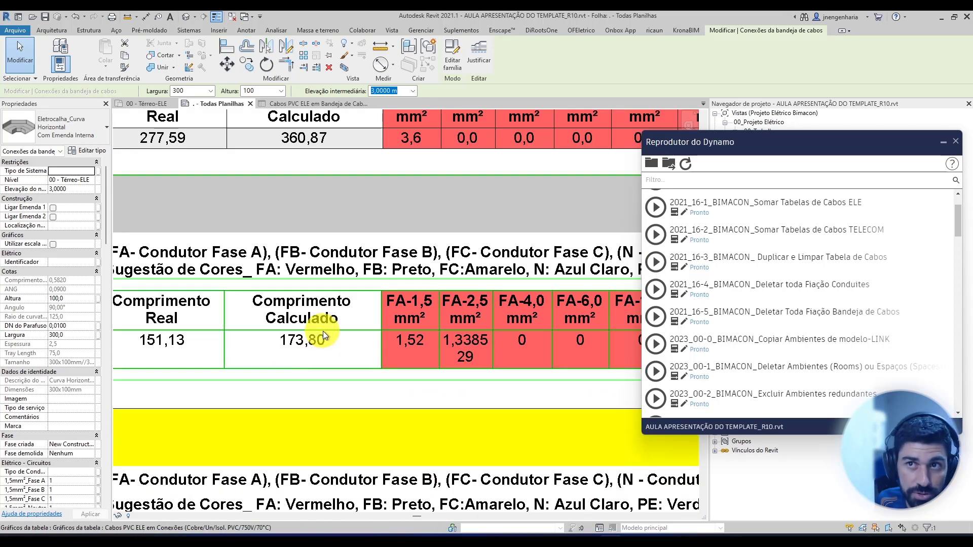
Inspect the Comprimento Calculado formula in the Cabos PVC ELE em Conexões schedule's fields, close the dialogs, and return to Todas Planilhas
click(312, 340)
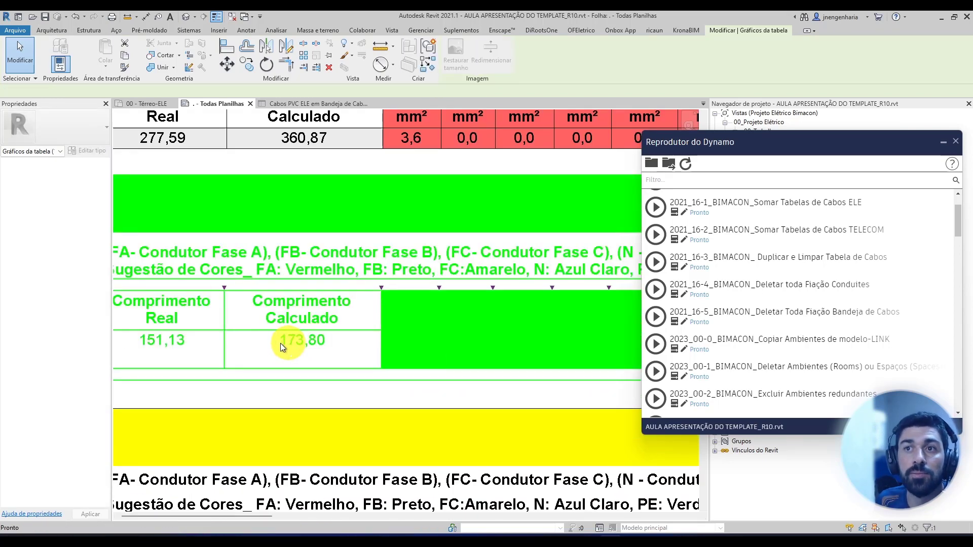
double_click(281, 342)
click(77, 253)
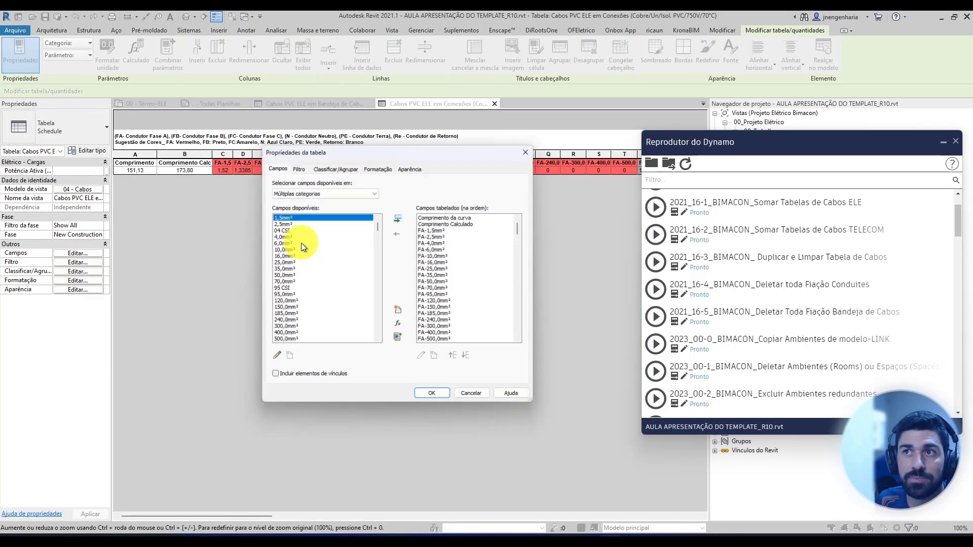
click(451, 223)
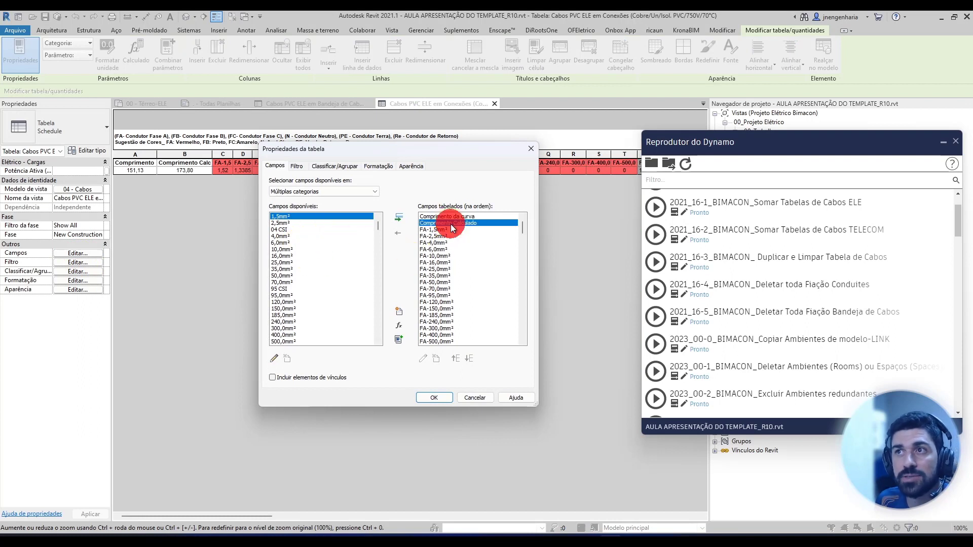
click(423, 359)
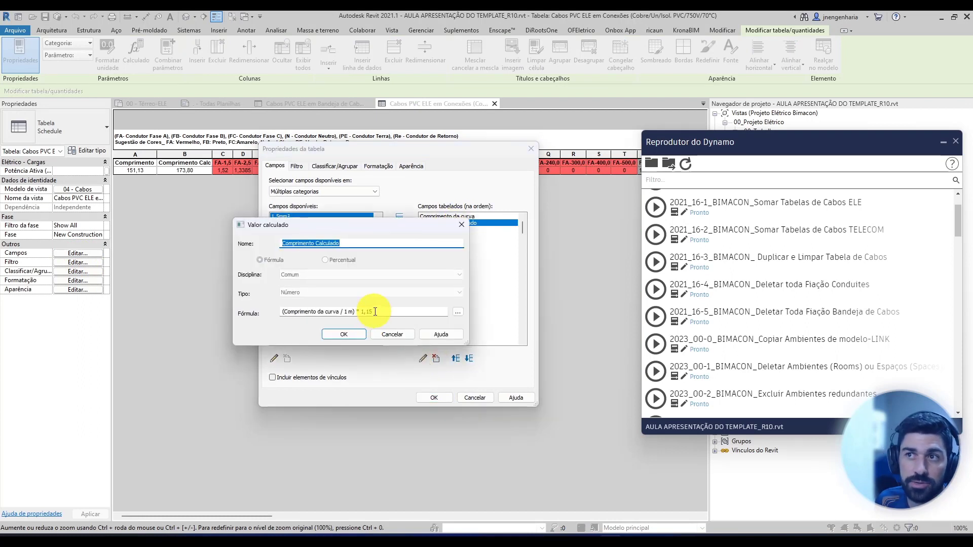
click(357, 334)
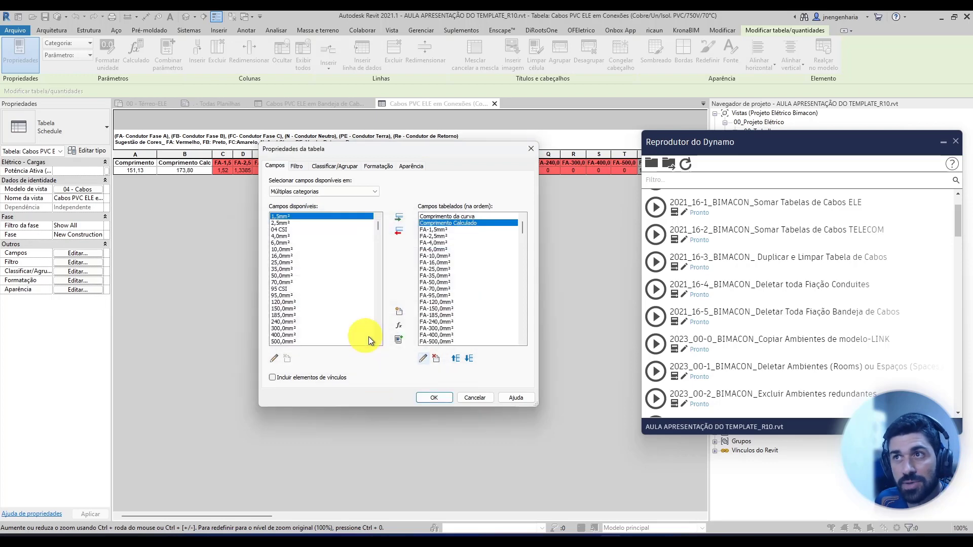
click(434, 397)
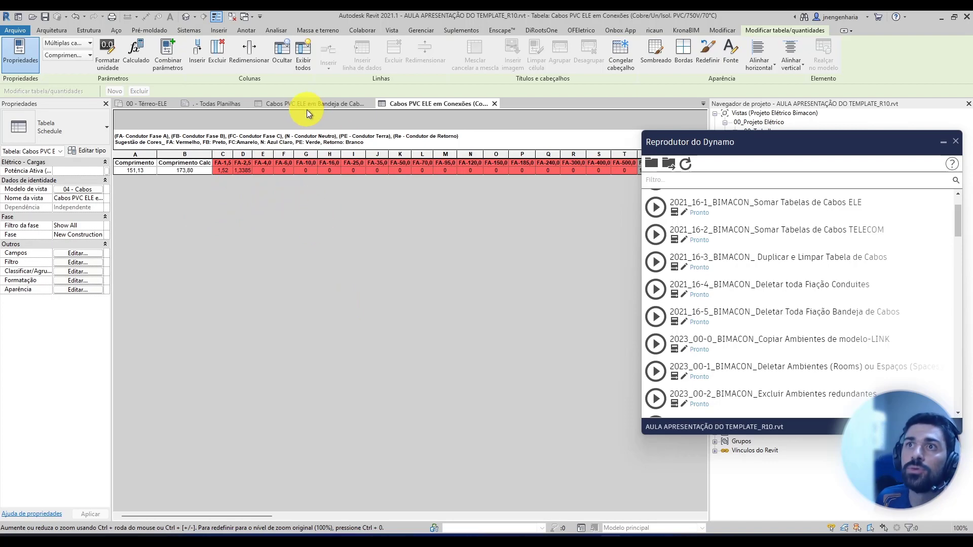
click(221, 105)
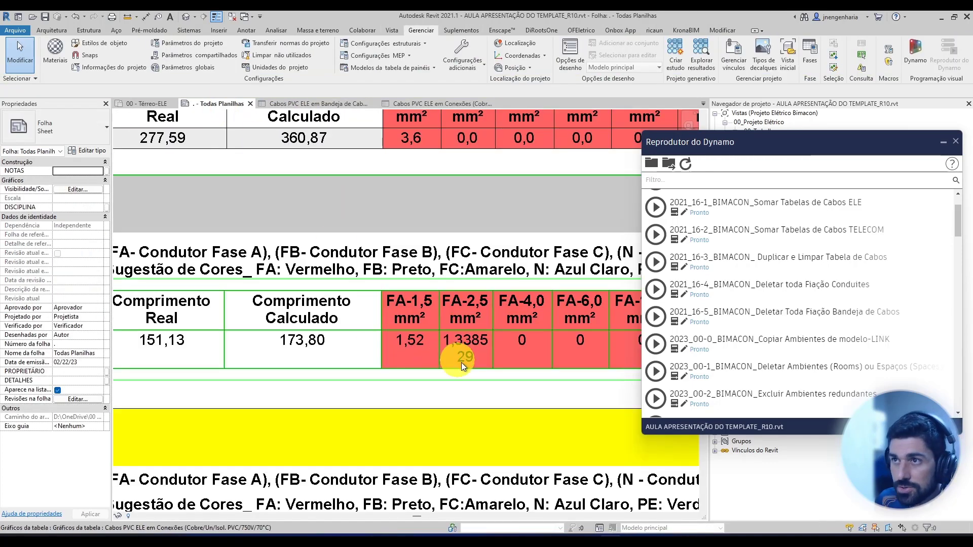
Multiply the previous result 1,16 by 1,15 in the Windows Calculator to check the Conexões table's FA-2,5 mm² value, and minimize it
scroll(337, 353, up, 2)
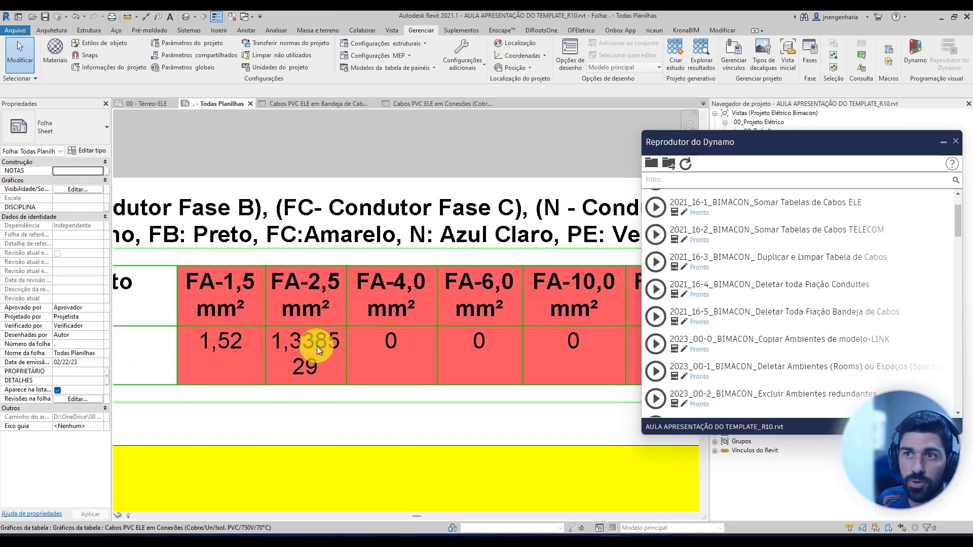
click(684, 536)
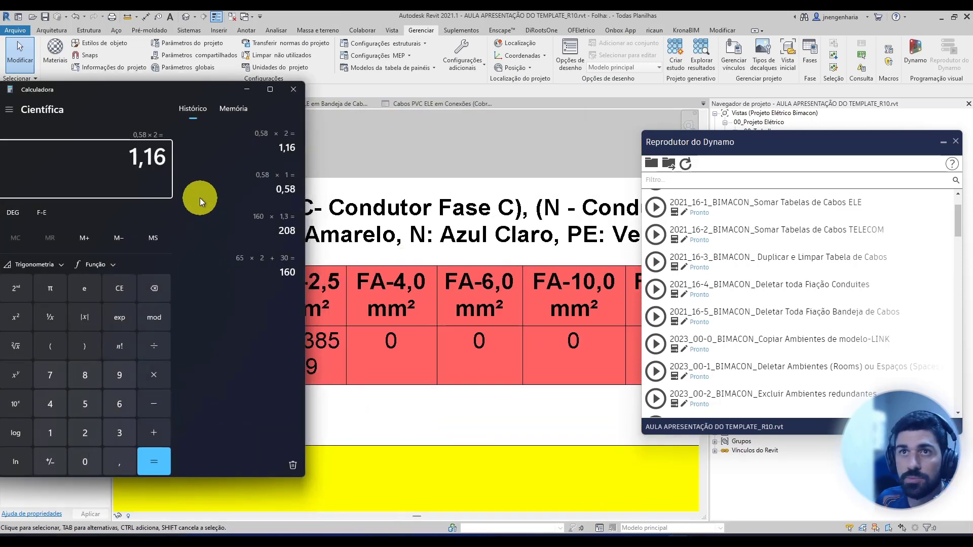
key(KP_Multiply)
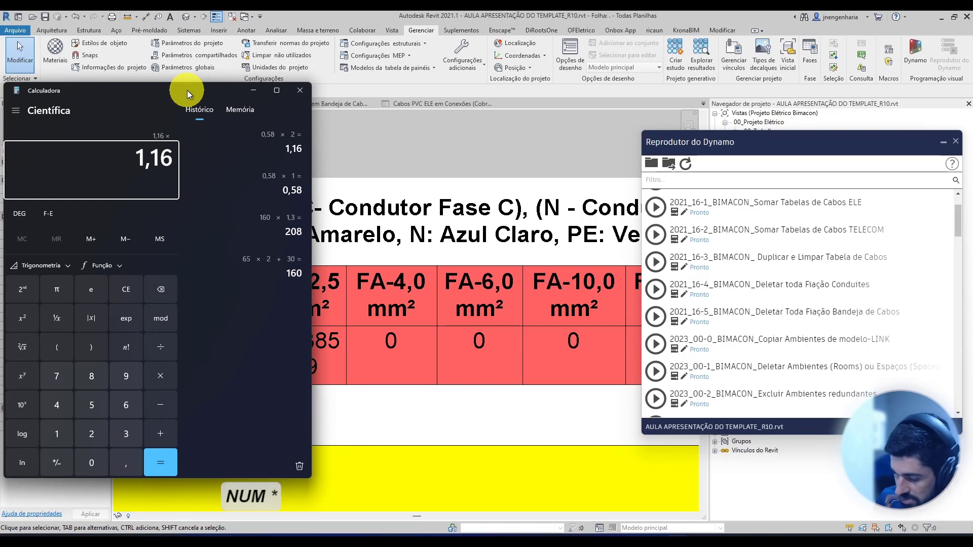
key(KP_1)
key(KP_Decimal)
key(KP_1)
key(KP_5)
key(KP_Enter)
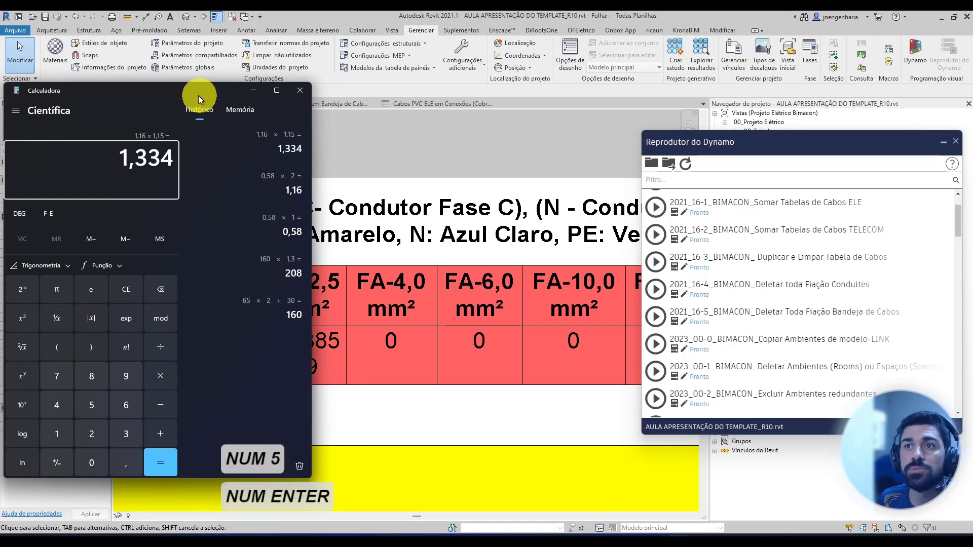
drag(198, 95, 454, 147)
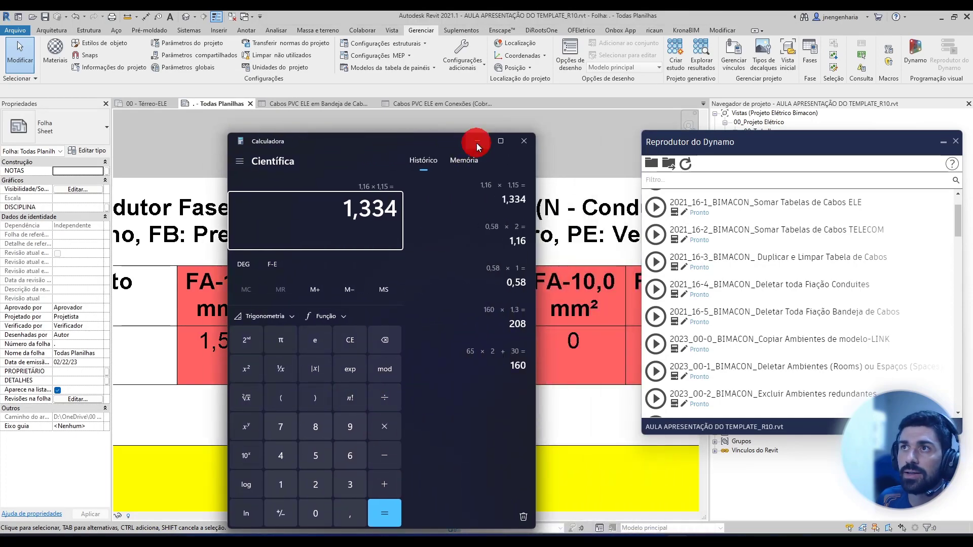
click(476, 142)
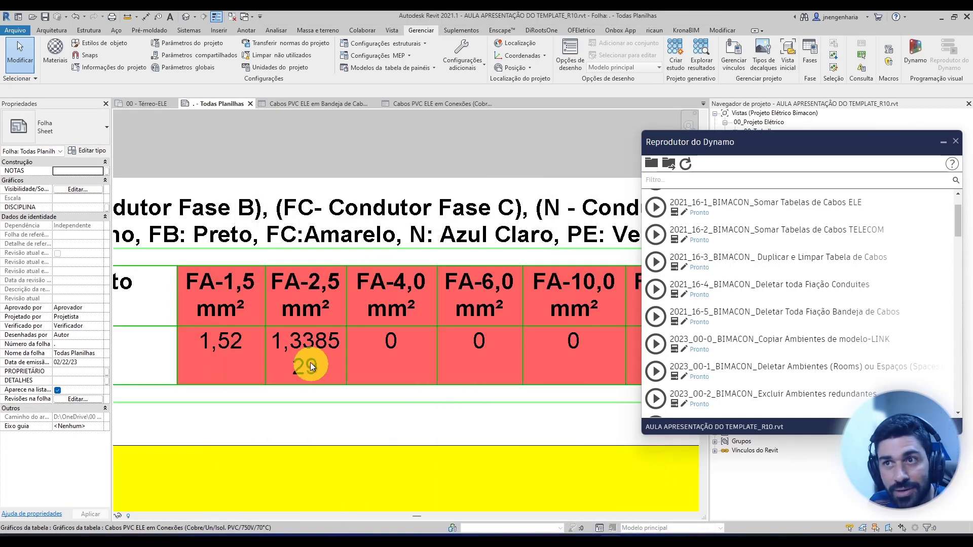
Compare the FA-1,5 mm² and FA-2,5 mm² columns across the Bandeja de Cabos, Conduítes and Conexões PVC cable tables
scroll(310, 366, down, 5)
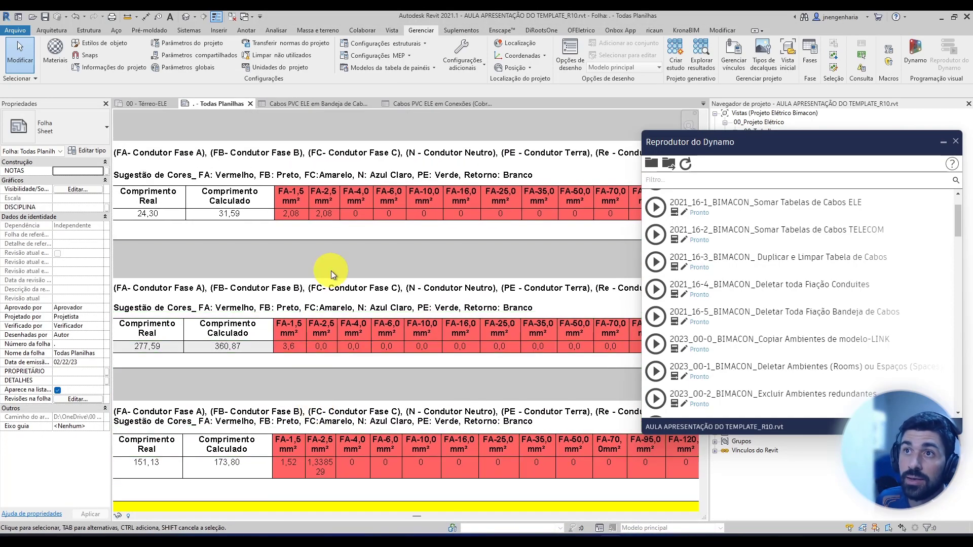
scroll(332, 269, up, 2)
scroll(329, 217, up, 3)
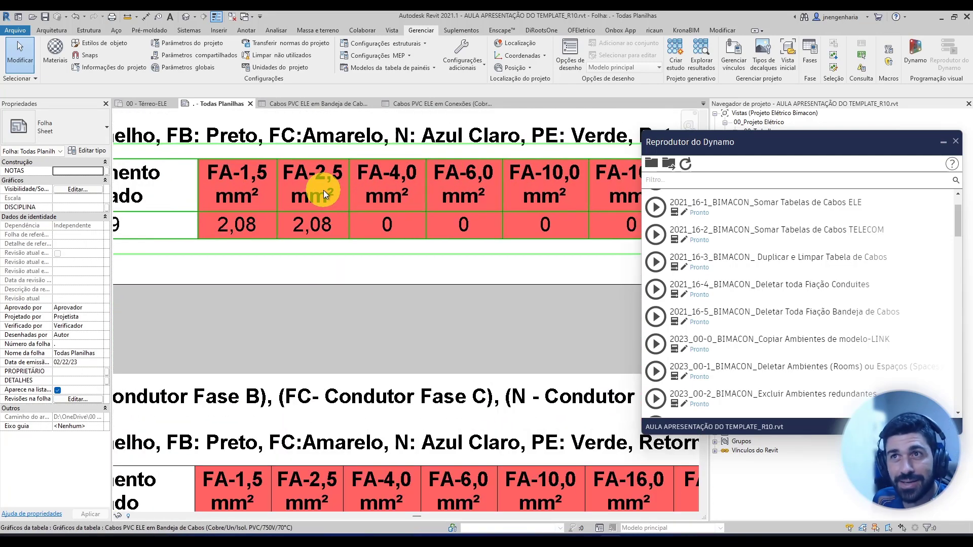
scroll(321, 209, down, 3)
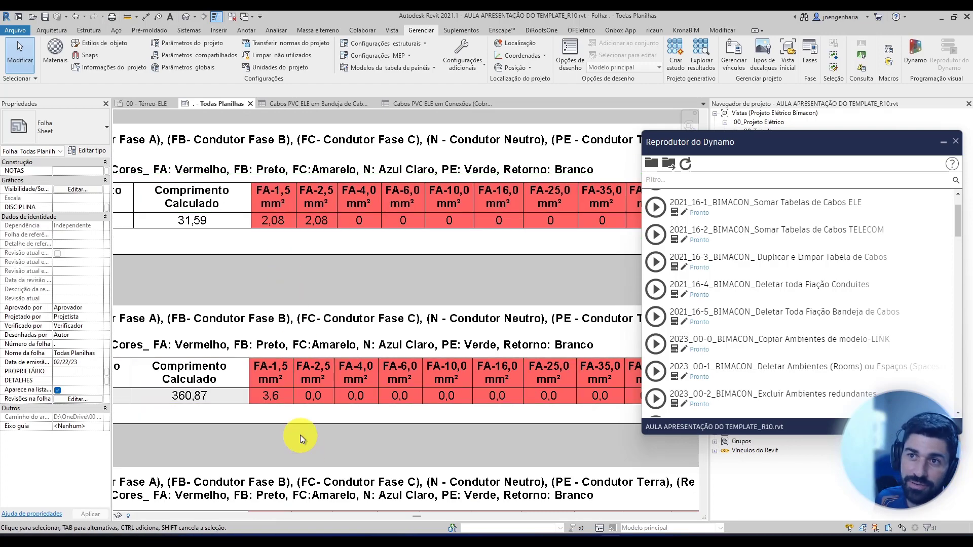
scroll(281, 375, up, 2)
scroll(287, 376, down, 2)
middle_drag(293, 436, 299, 337)
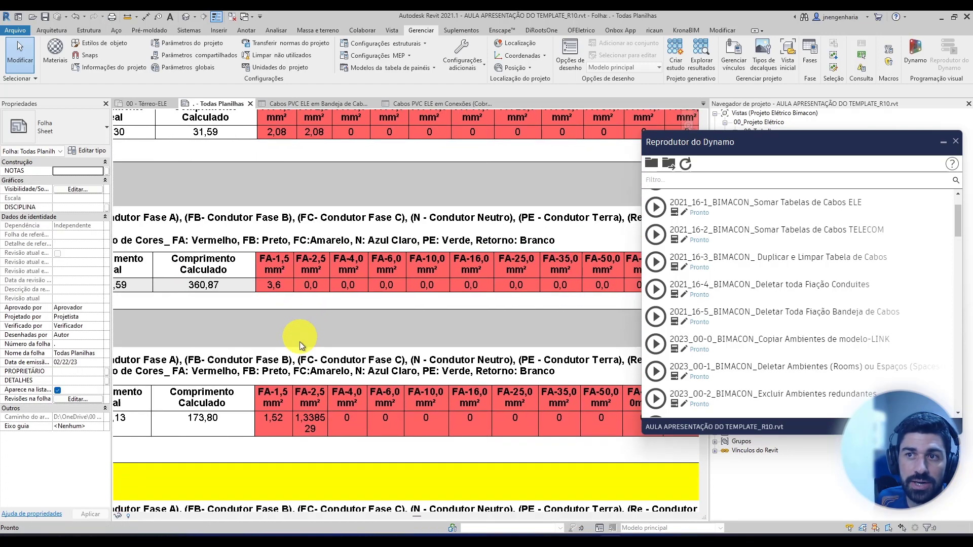
scroll(284, 435, up, 3)
scroll(284, 446, down, 2)
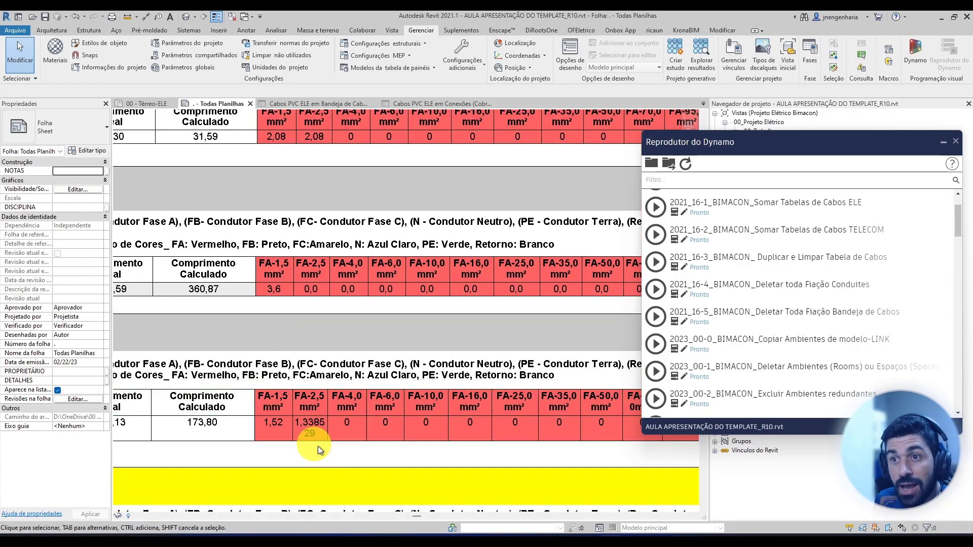
middle_drag(315, 445, 319, 365)
middle_drag(341, 444, 329, 400)
middle_drag(348, 359, 347, 396)
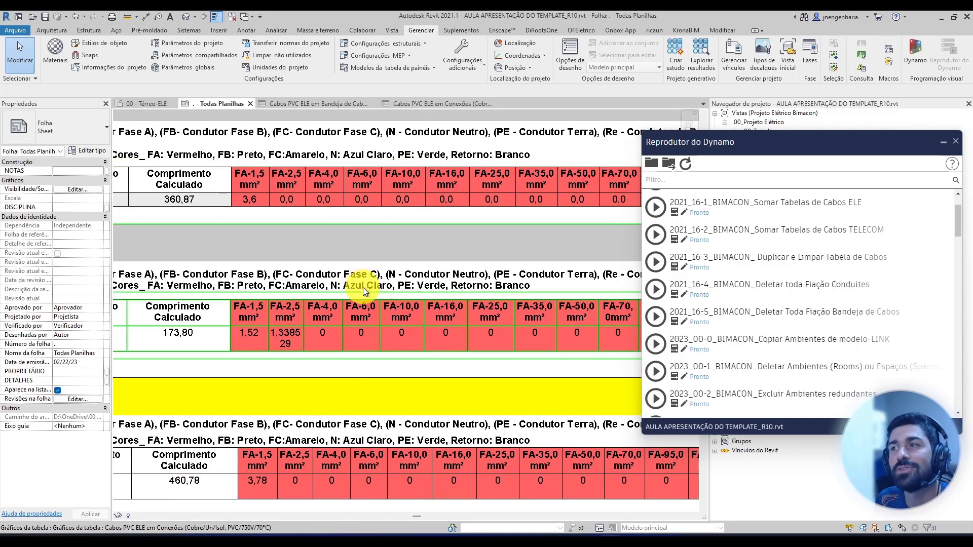
middle_drag(332, 269, 308, 366)
middle_drag(365, 233, 380, 308)
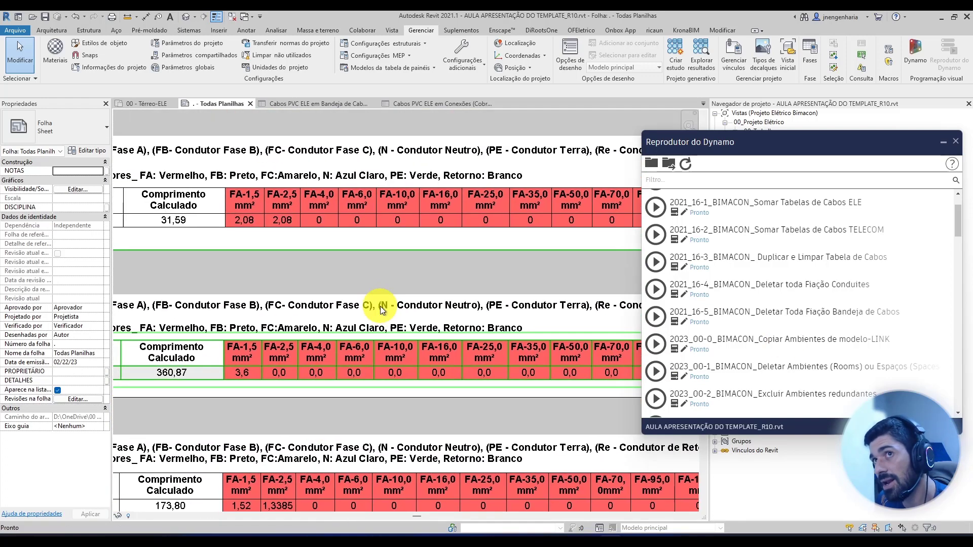
scroll(257, 215, up, 2)
scroll(263, 253, down, 2)
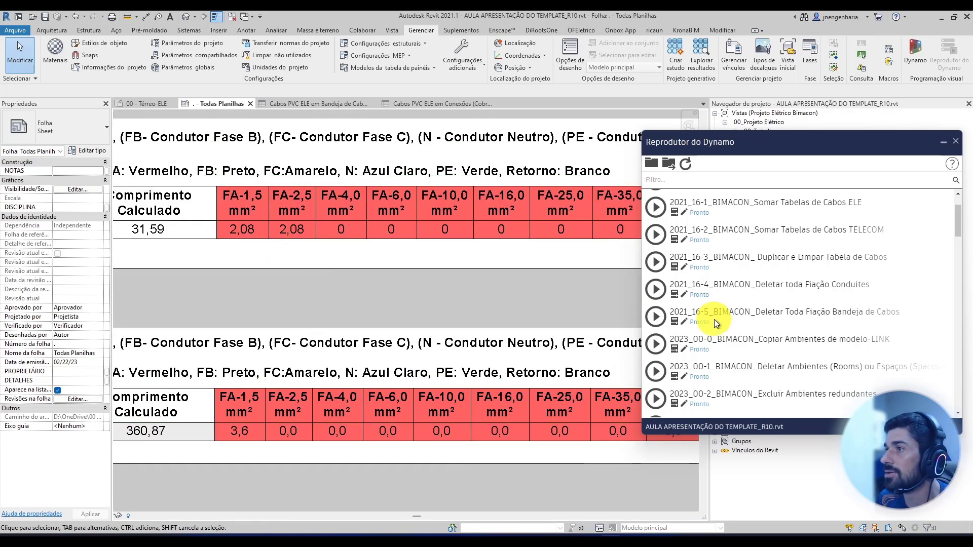
Run the Dynamo script 2021_16-5_BIMACON_Deletar Toda Fiação Bandeja de Cabos and check the FA columns of the tray cable table
click(656, 317)
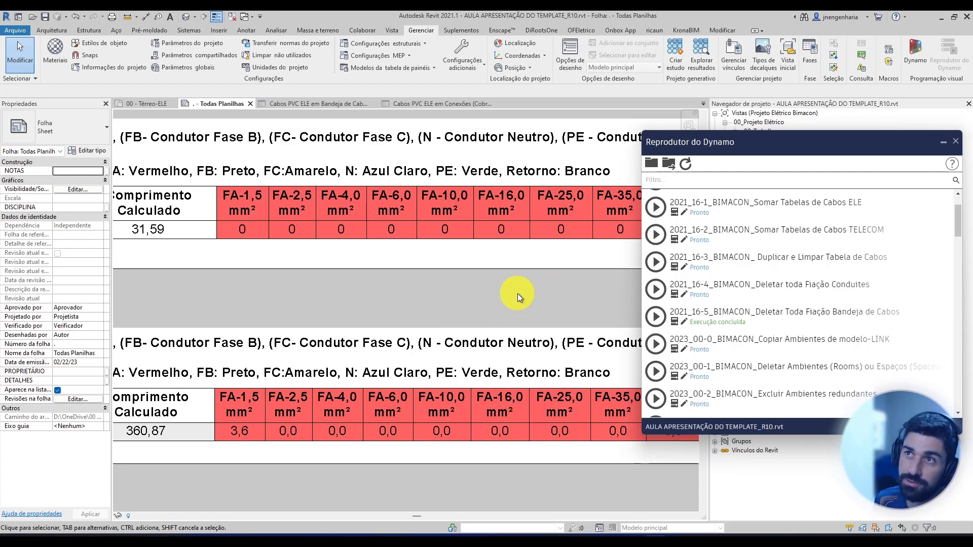
scroll(434, 252, down, 3)
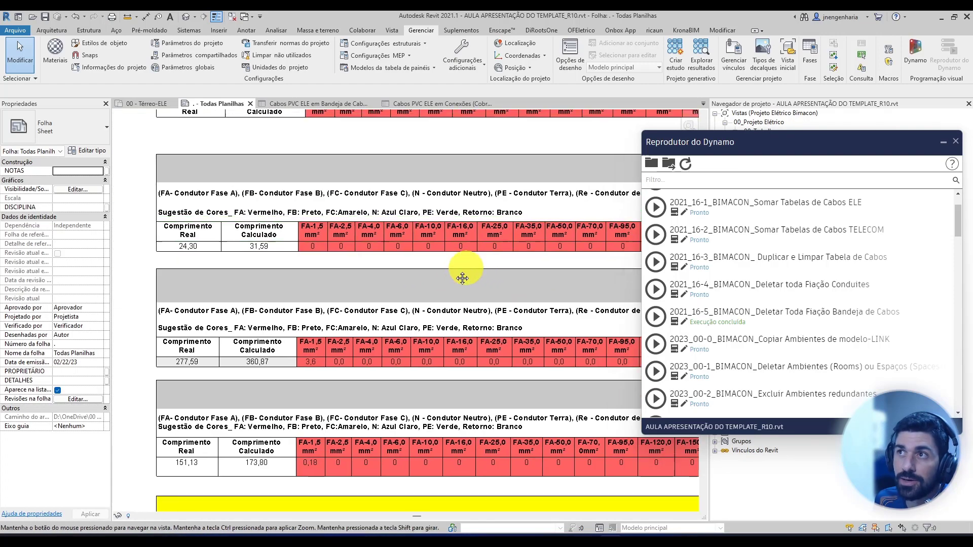
scroll(478, 319, up, 5)
middle_drag(629, 313, 560, 311)
middle_drag(349, 299, 489, 298)
middle_drag(274, 287, 507, 288)
middle_drag(324, 290, 369, 297)
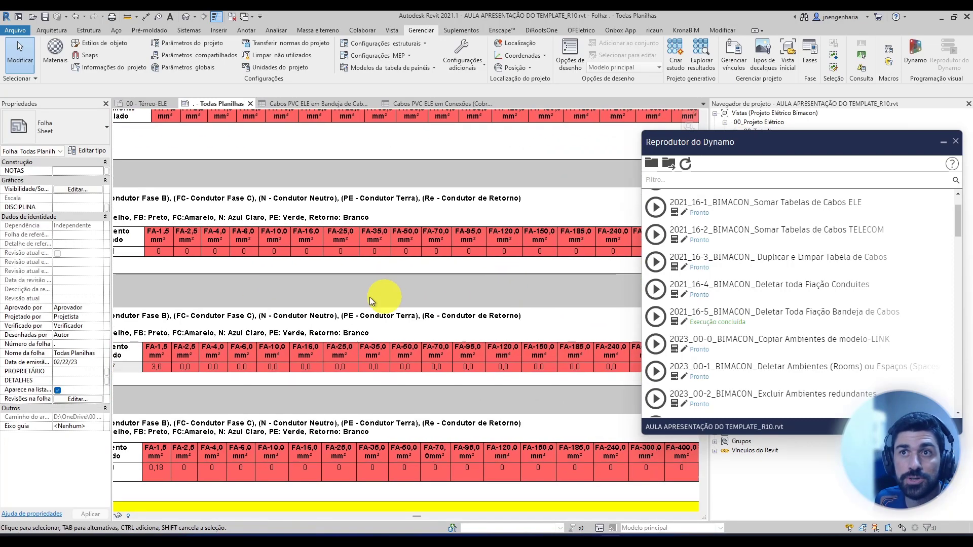
scroll(353, 296, up, 5)
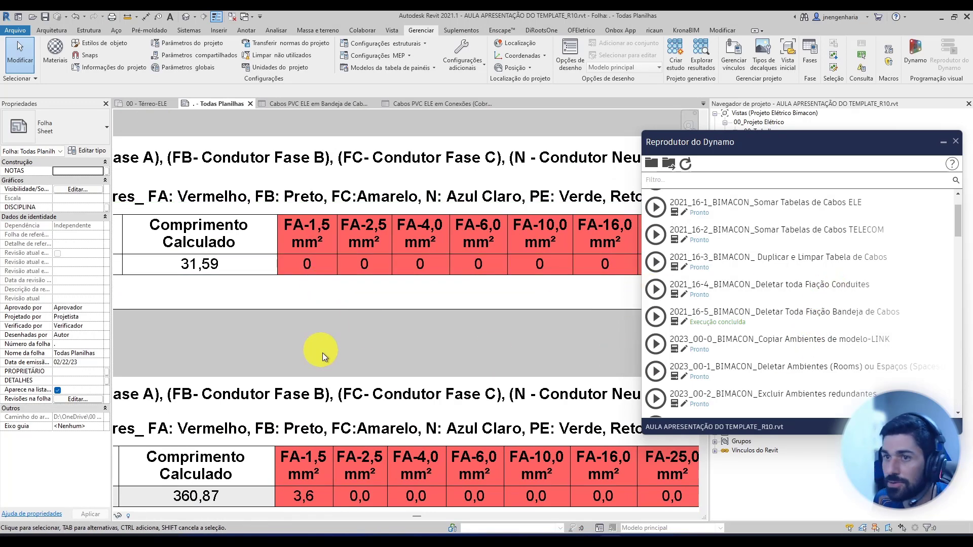
Examine the Conduítes and Conexões tables for remaining wiring across the FA, FB and FC columns
middle_drag(323, 353, 245, 211)
scroll(226, 342, down, 3)
scroll(250, 346, down, 2)
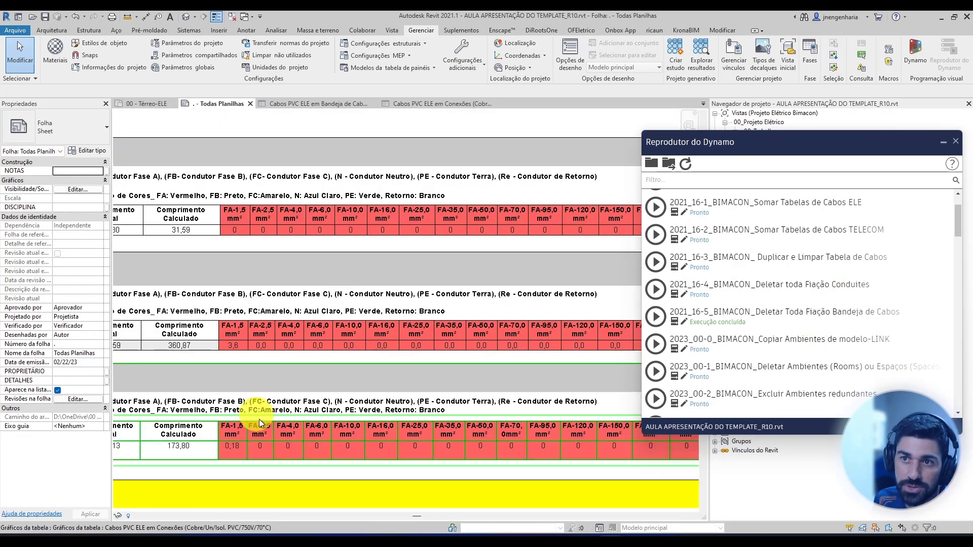
scroll(246, 448, up, 3)
scroll(244, 449, down, 4)
scroll(244, 446, down, 1)
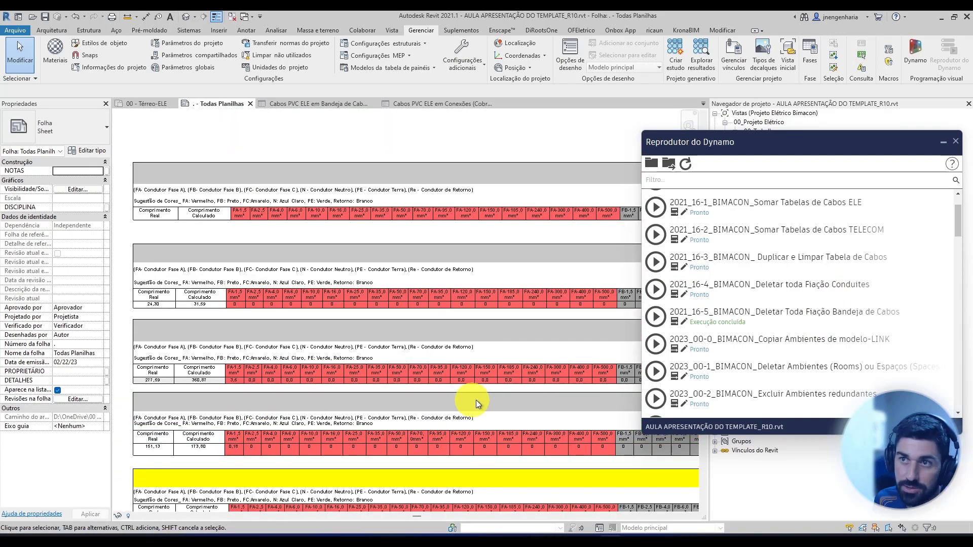
middle_drag(603, 400, 379, 372)
middle_drag(608, 373, 363, 374)
middle_drag(603, 350, 431, 333)
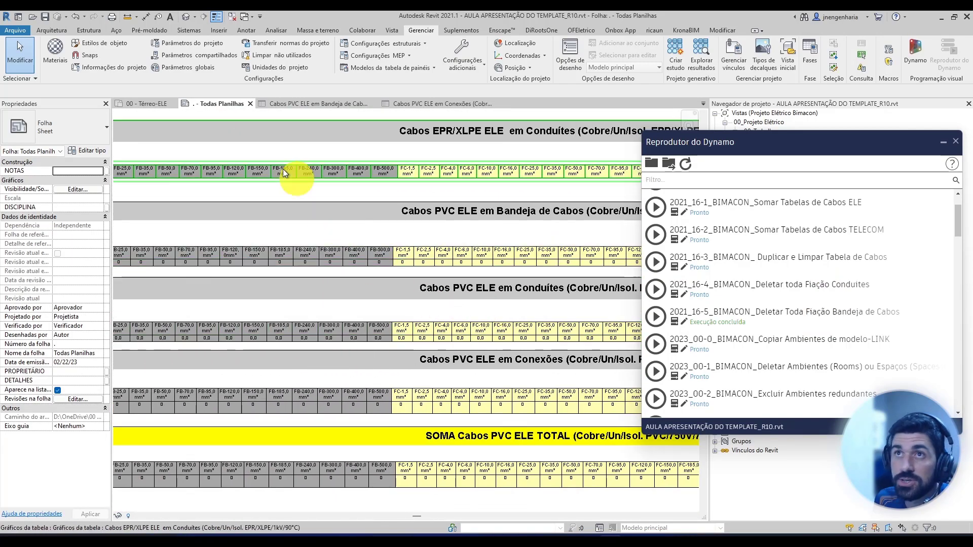
middle_drag(286, 304, 466, 315)
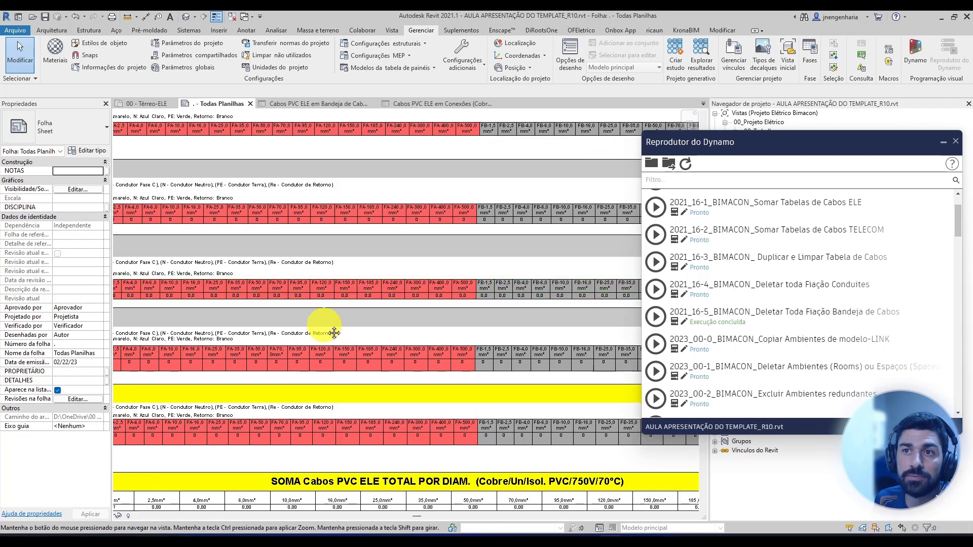
scroll(274, 321, up, 5)
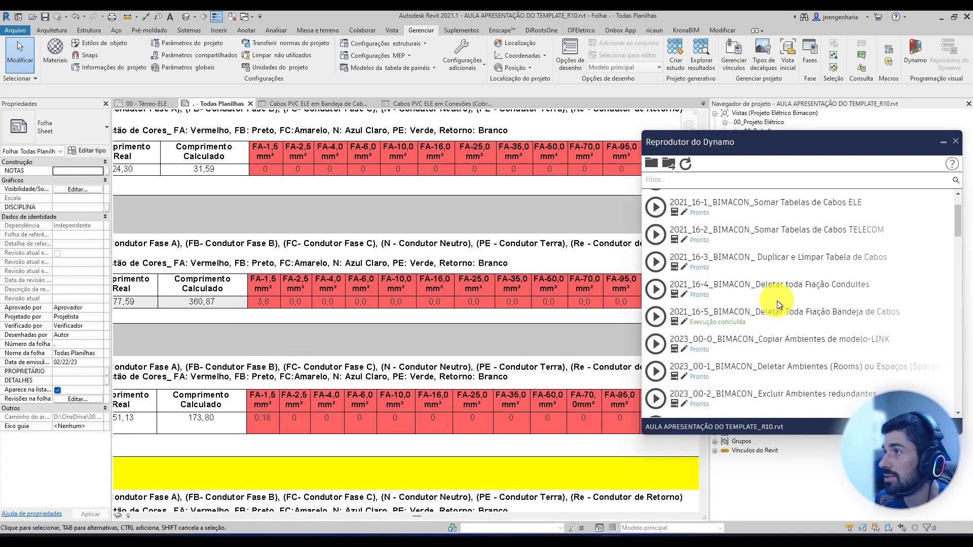
Run the Dynamo script 2021_16-4_BIMACON_Deletar toda Fiação Conduites and check the Conduítes and Conexões tables
click(655, 290)
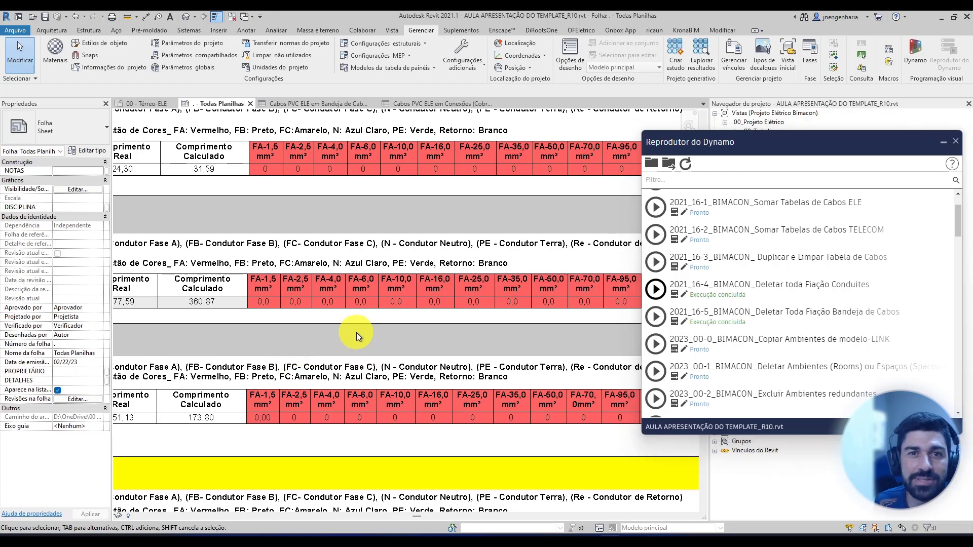
scroll(373, 374, down, 4)
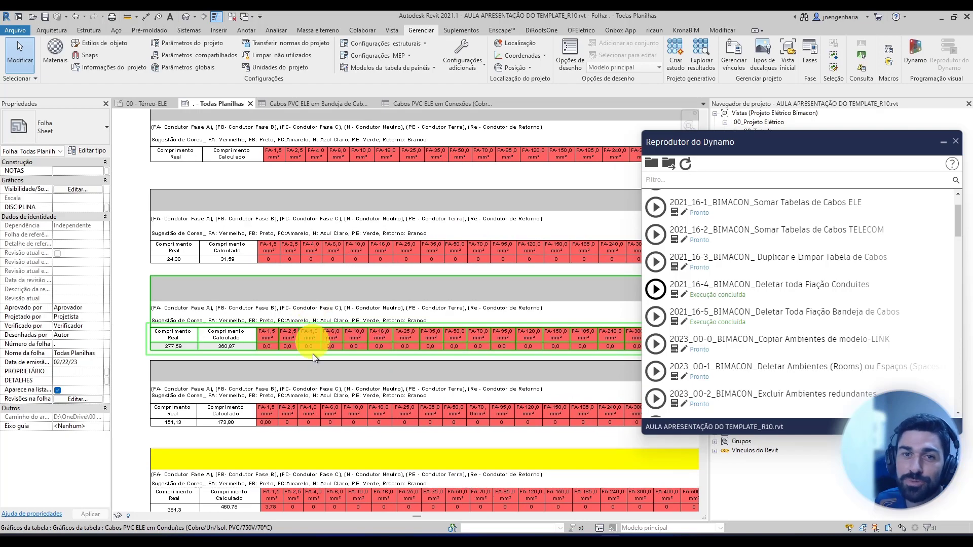
scroll(305, 375, up, 3)
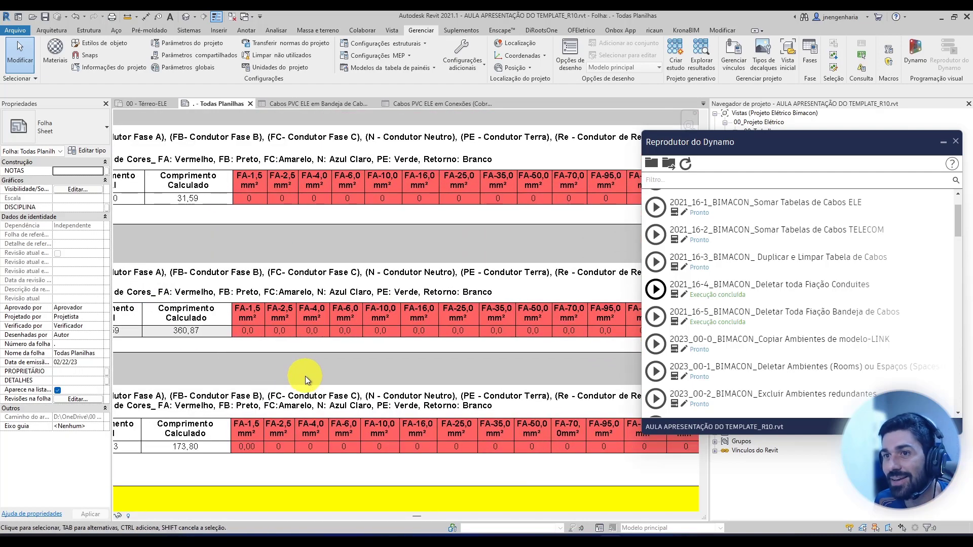
Review the SOMA Cabos PVC ELE TOTAL and TOTAL POR DIAM. tables below the Conexões table
middle_drag(305, 376, 322, 293)
middle_drag(338, 398, 367, 312)
scroll(367, 312, down, 1)
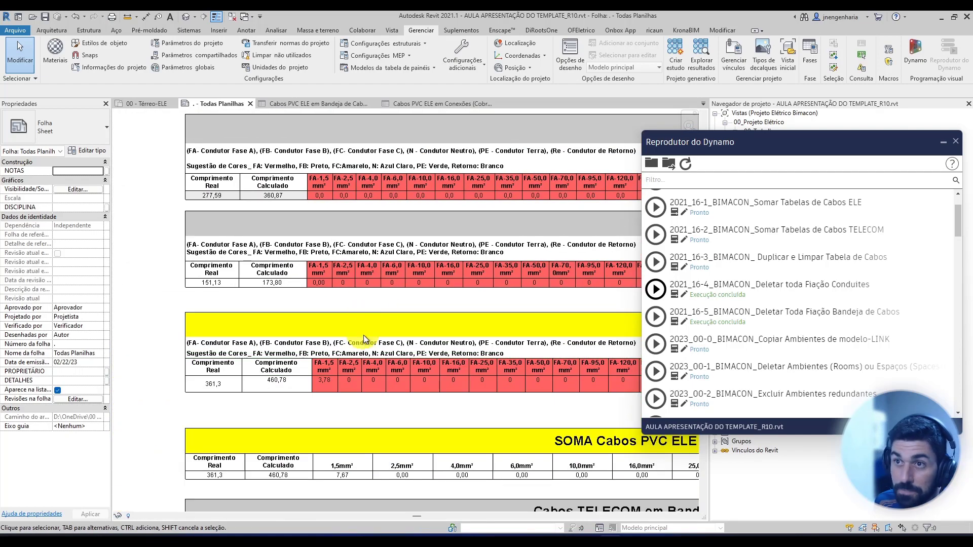
middle_drag(479, 366, 303, 331)
scroll(324, 330, down, 1)
middle_drag(451, 357, 218, 353)
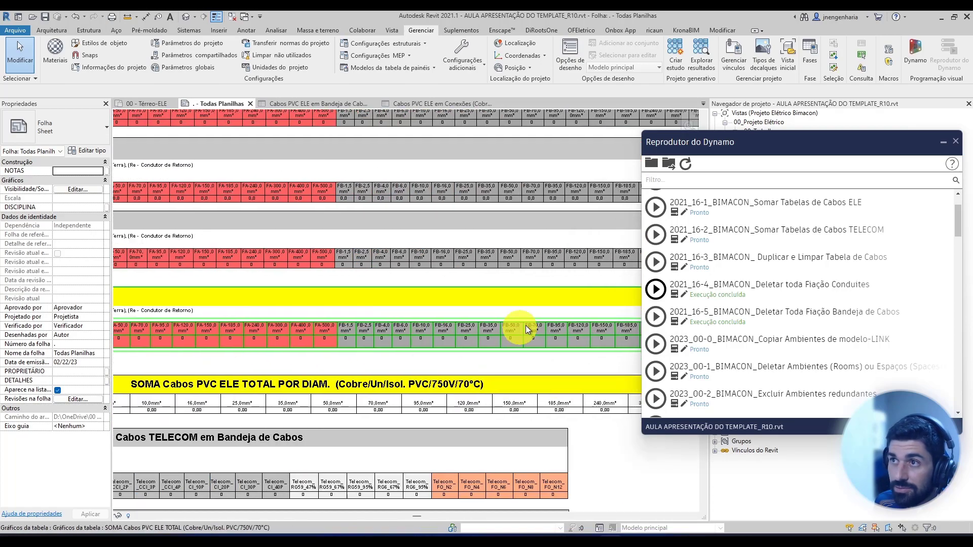
Compare the FA-1,5 mm² entries in the Conduítes, Conexões and SOMA Cabos PVC ELE TOTAL tables
middle_drag(537, 330, 583, 341)
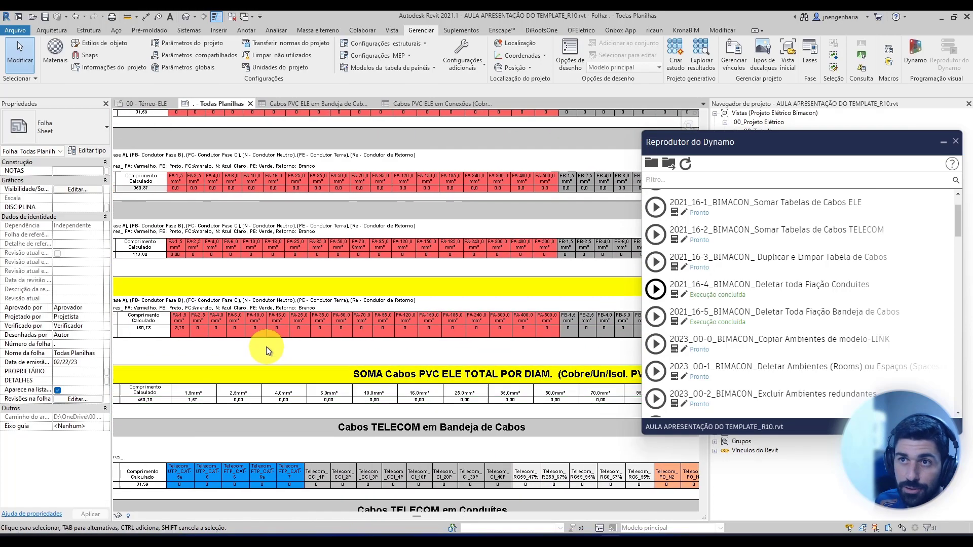
scroll(266, 347, up, 4)
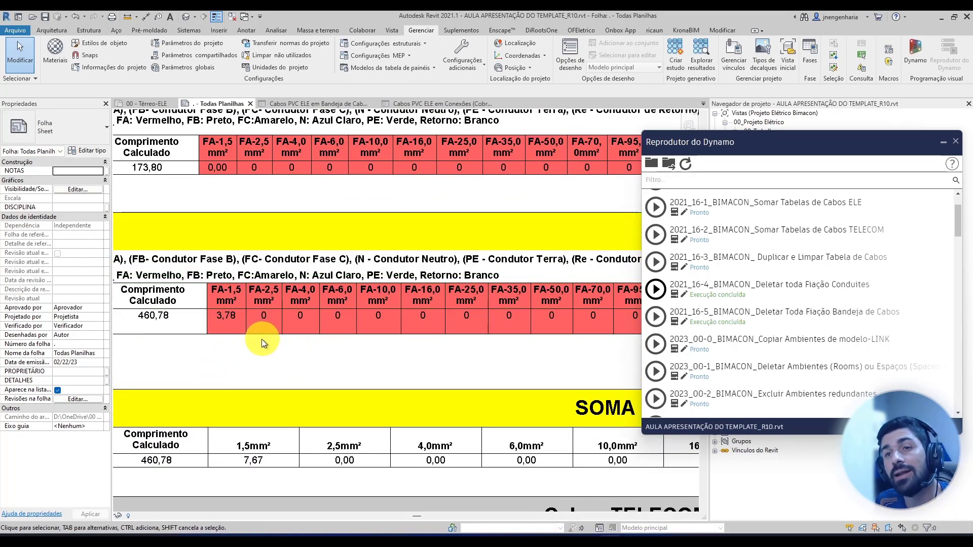
scroll(264, 335, down, 2)
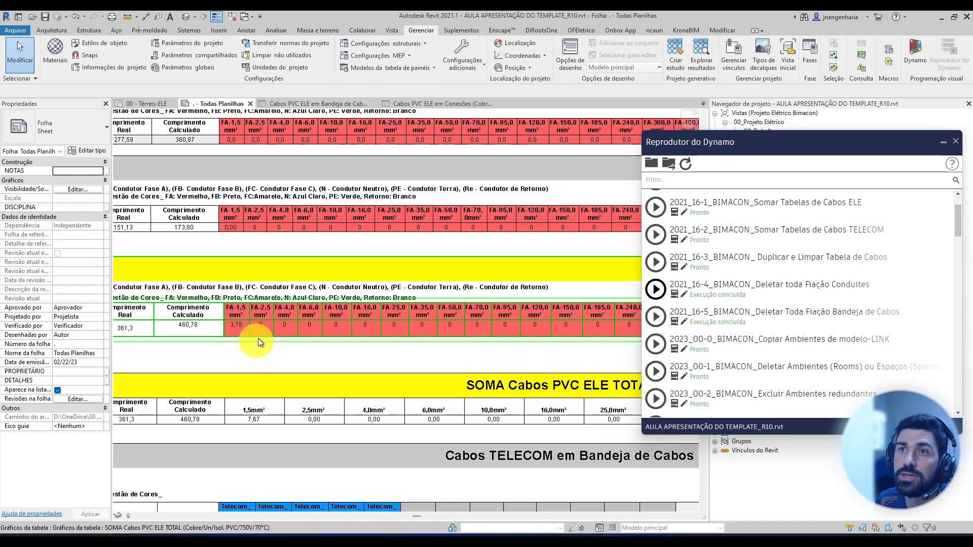
scroll(260, 355, down, 2)
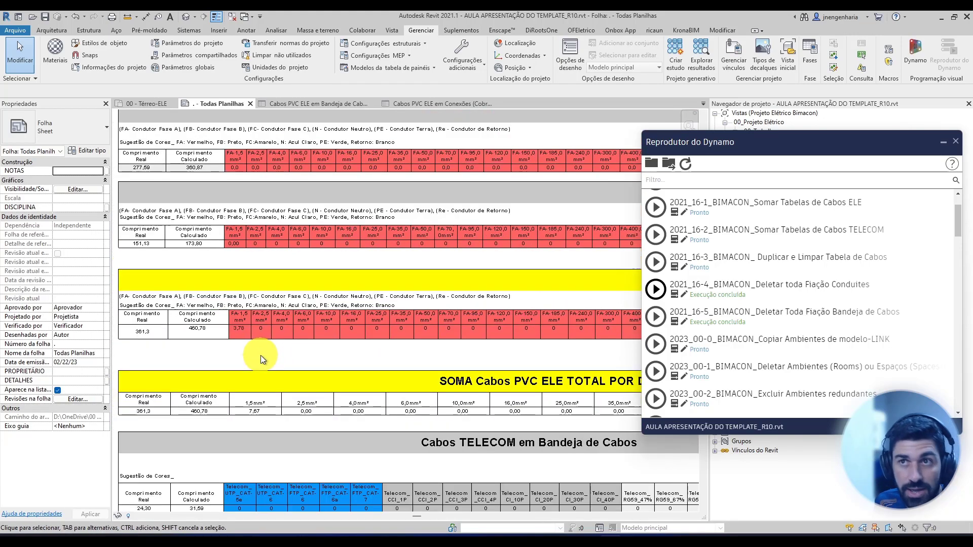
scroll(354, 375, down, 1)
scroll(354, 375, up, 2)
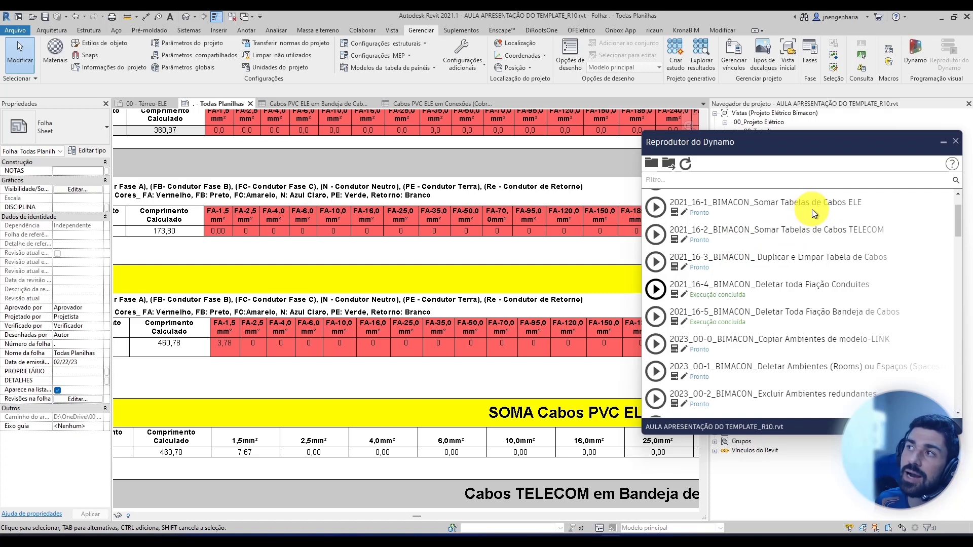
middle_drag(467, 373, 467, 399)
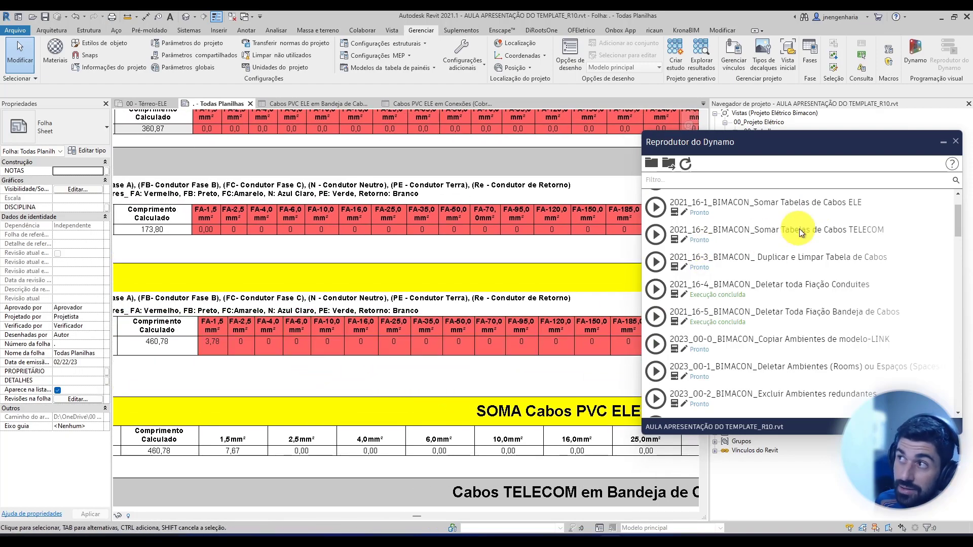
Examine the Cabos TELECOM tables for Bandeja de Cabos, Conduítes and Conexões across the UTP, CCI, RG and FO columns
scroll(326, 359, down, 2)
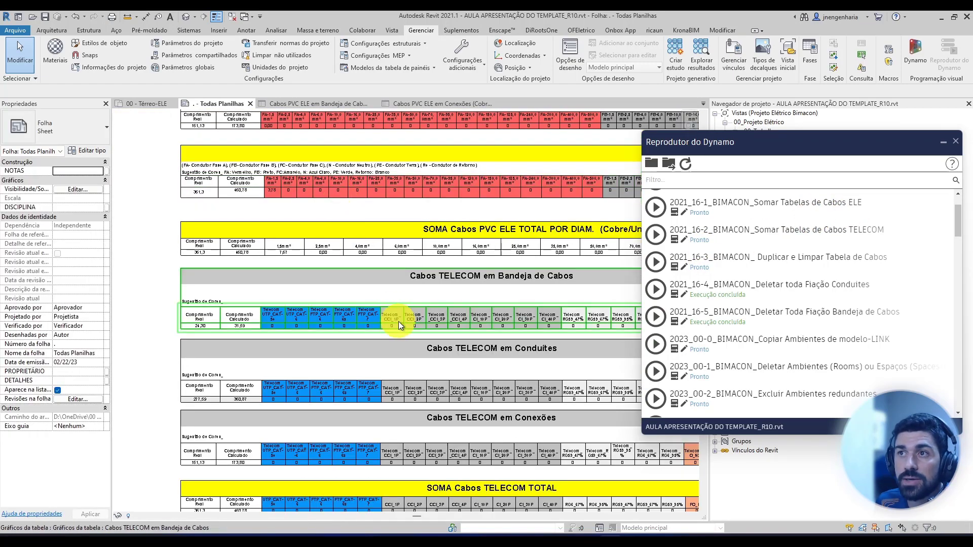
scroll(476, 355, up, 3)
scroll(354, 335, down, 1)
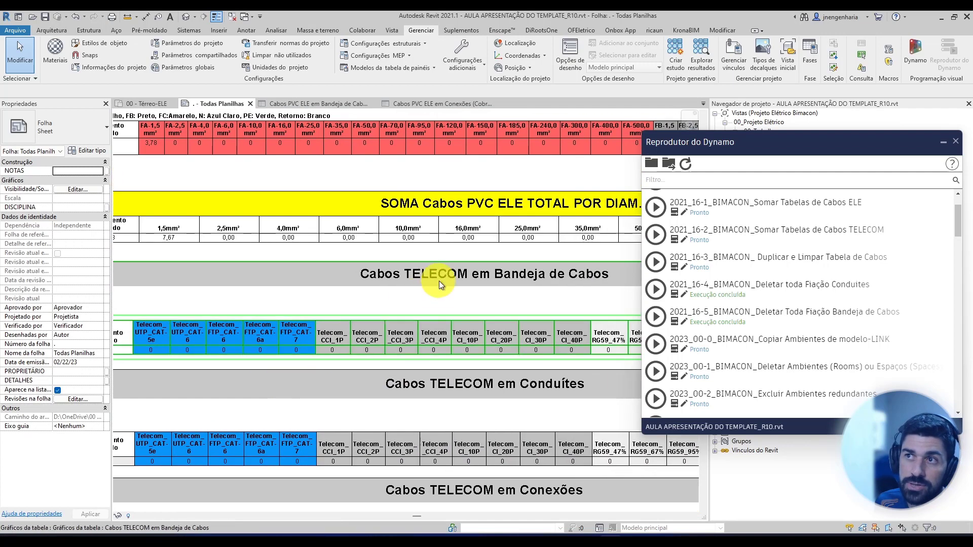
scroll(446, 304, up, 3)
scroll(314, 375, down, 2)
scroll(398, 376, up, 1)
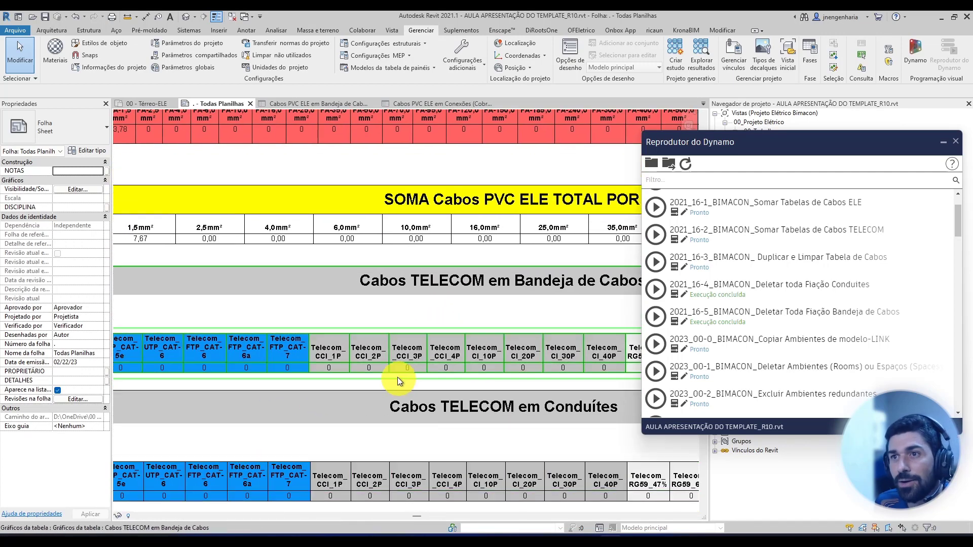
scroll(296, 387, up, 3)
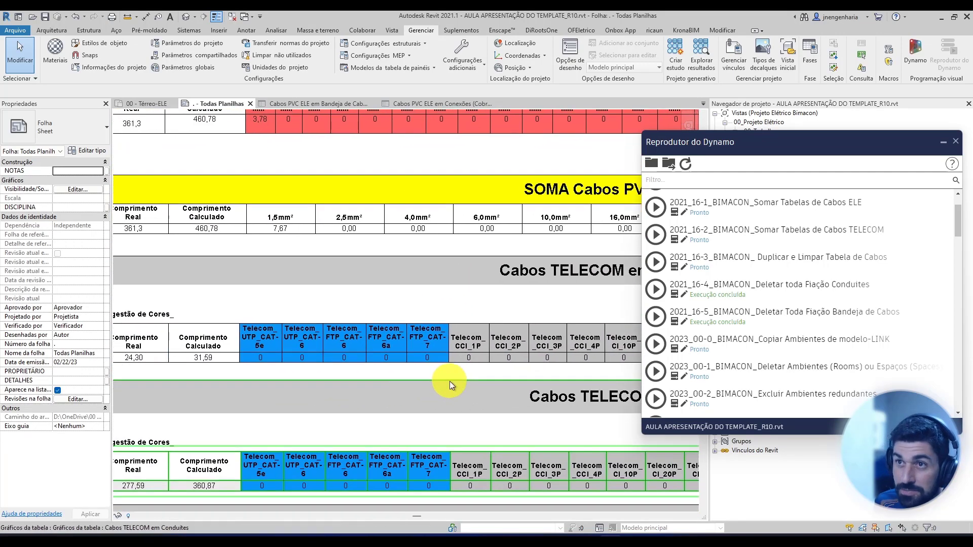
scroll(302, 347, down, 2)
scroll(398, 351, up, 2)
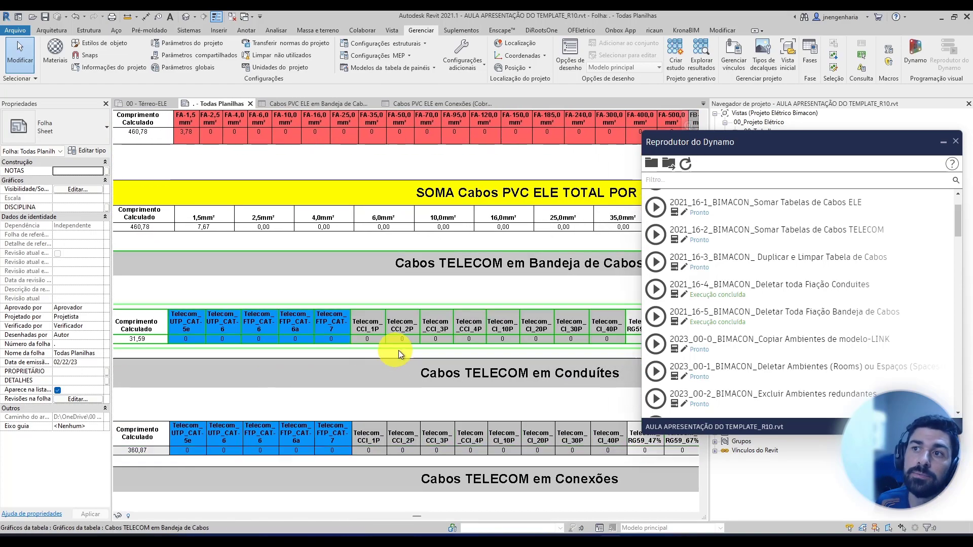
scroll(318, 328, down, 4)
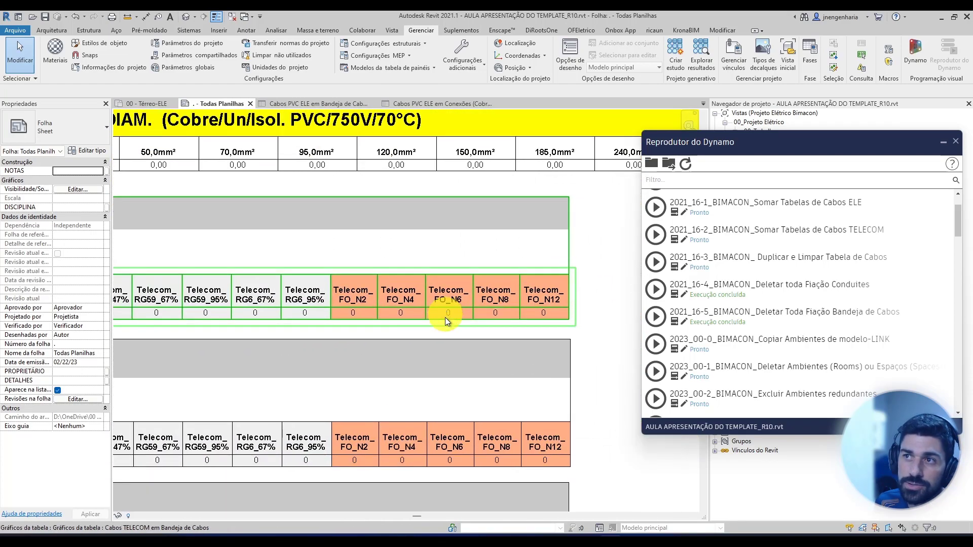
middle_drag(309, 366, 458, 306)
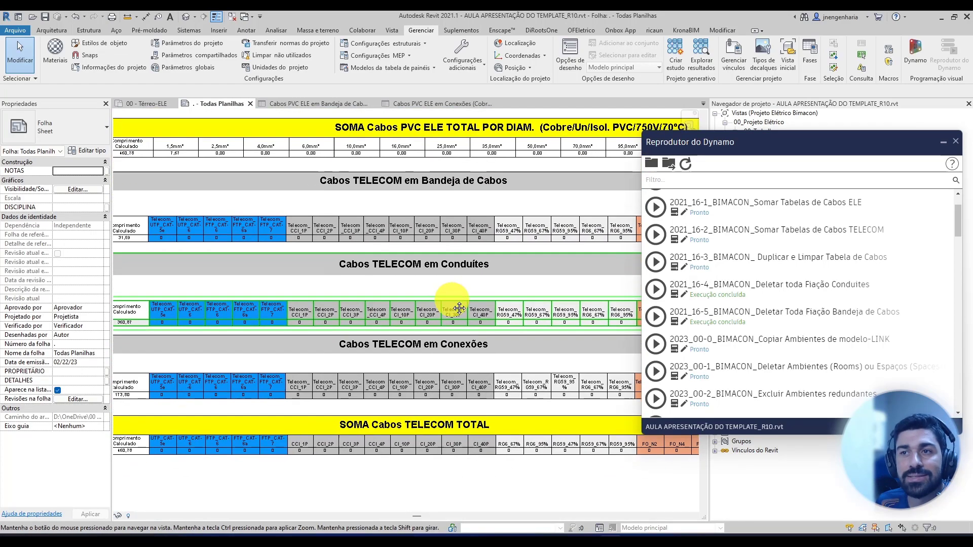
Check the 1,5 mm² columns of SOMA Cabos PVC ELE TOTAL and TOTAL POR DIAM. against the Conexões table
middle_drag(371, 285, 402, 476)
middle_drag(365, 359, 385, 455)
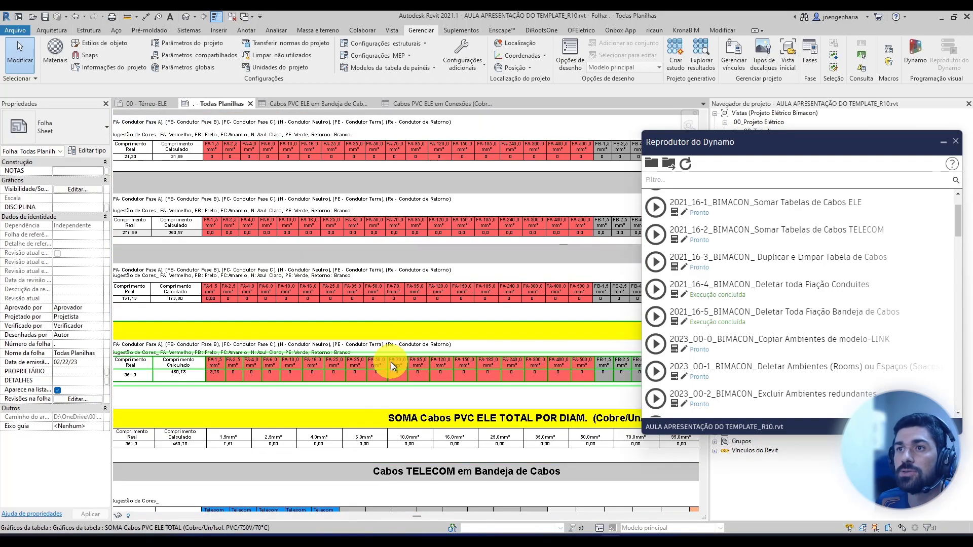
scroll(378, 351, up, 1)
middle_drag(317, 356, 278, 340)
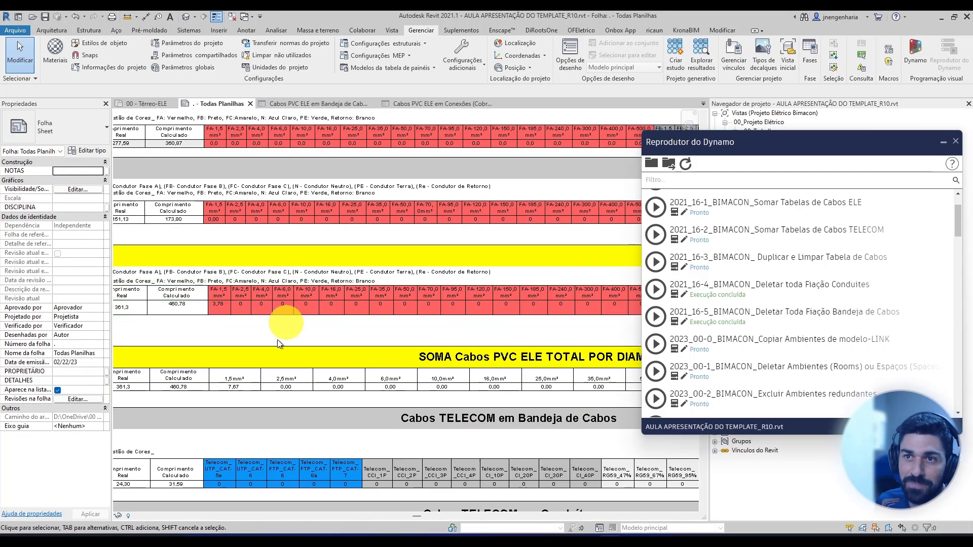
scroll(365, 360, up, 5)
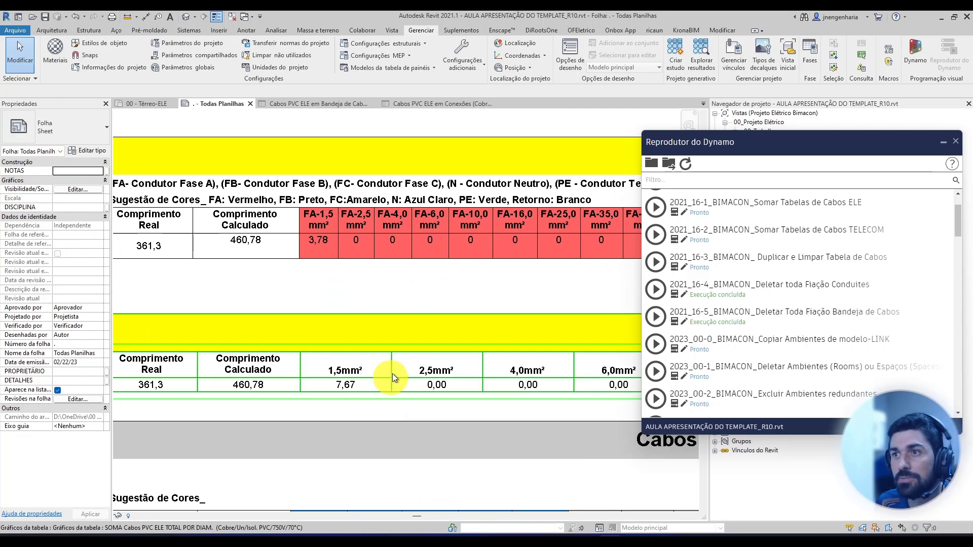
middle_drag(393, 373, 396, 318)
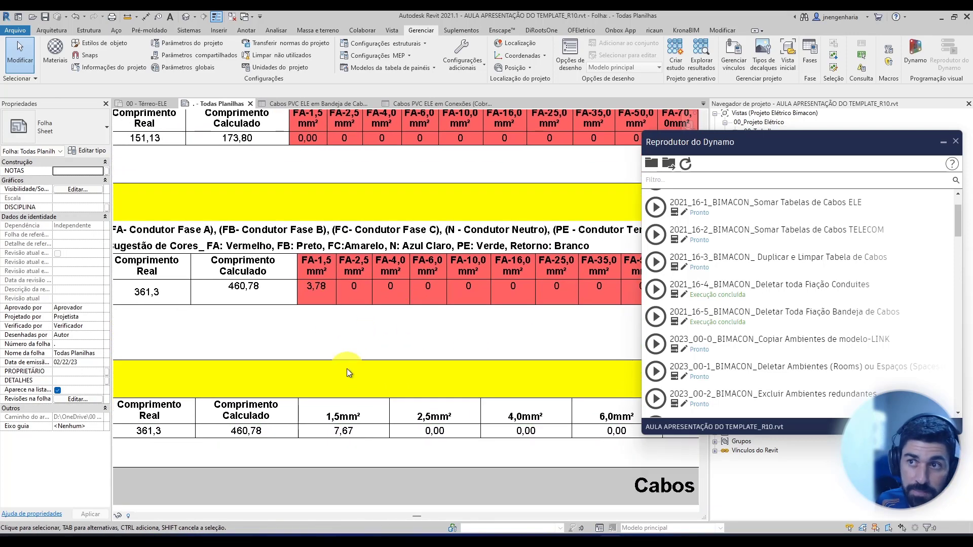
scroll(358, 344, down, 1)
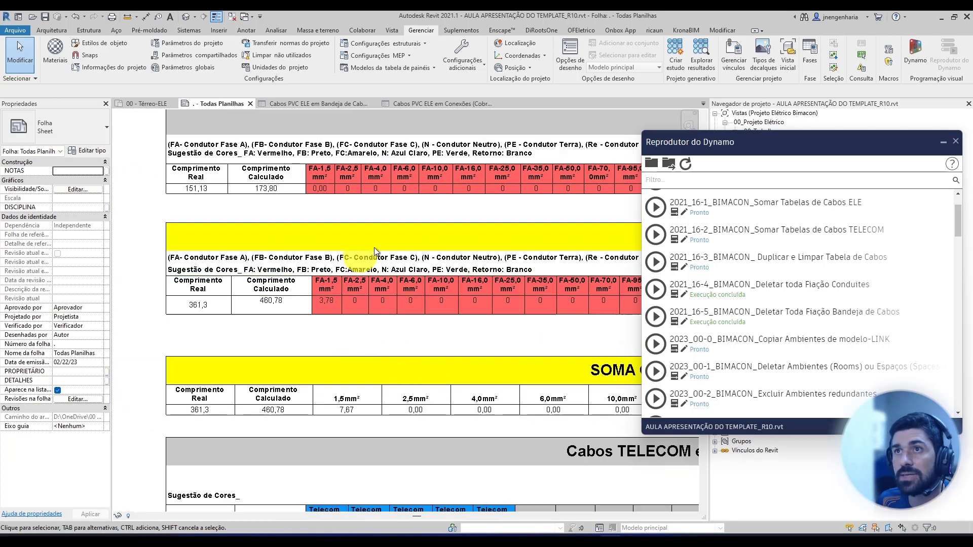
scroll(336, 332, up, 1)
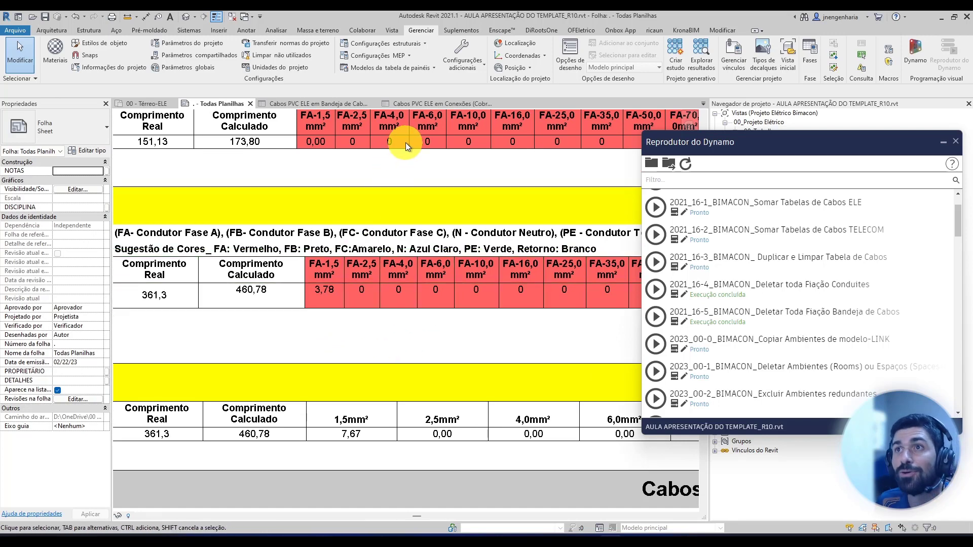
middle_drag(421, 197, 392, 235)
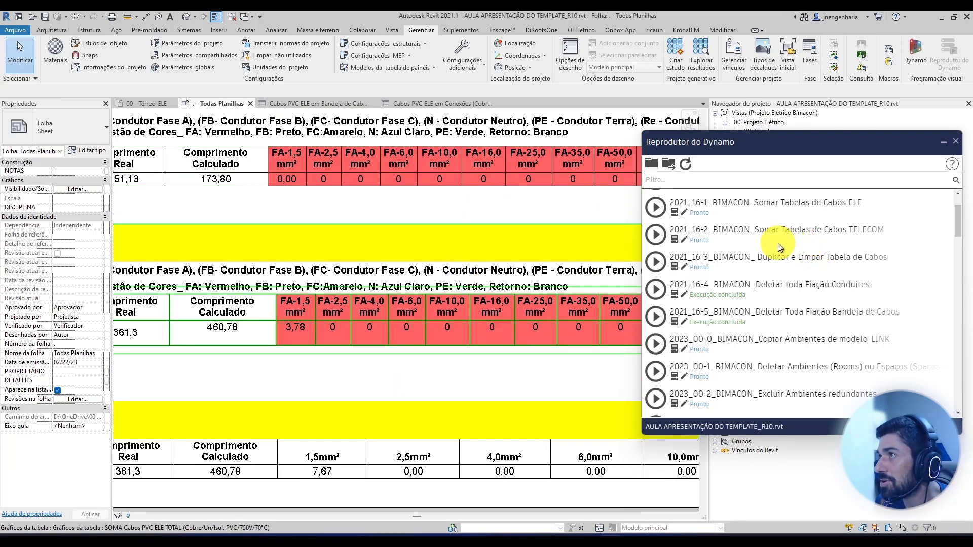
Run the Dynamo script 2021_16-1_BIMACON_Somar Tabelas de Cabos ELE and check the SOMA and individual PVC ELE cable tables
click(655, 207)
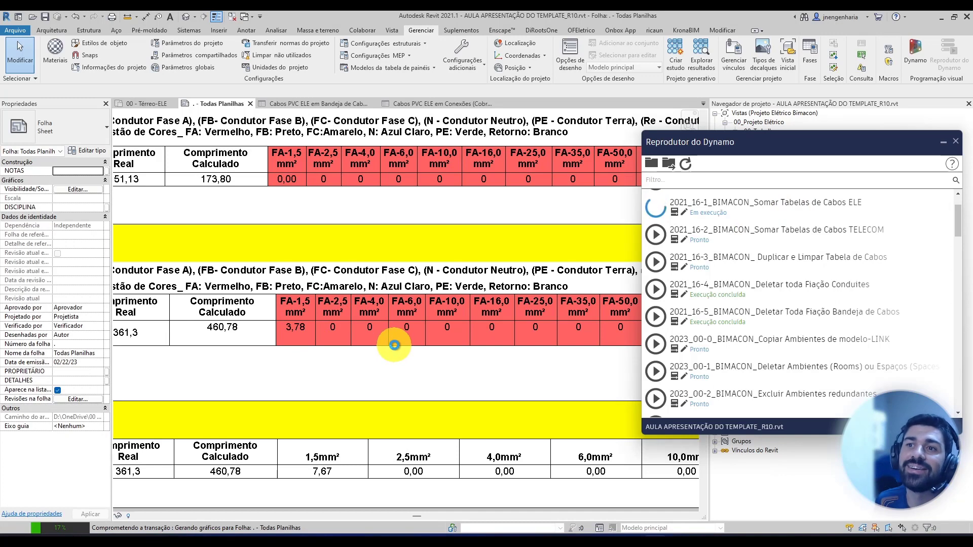
scroll(346, 343, down, 1)
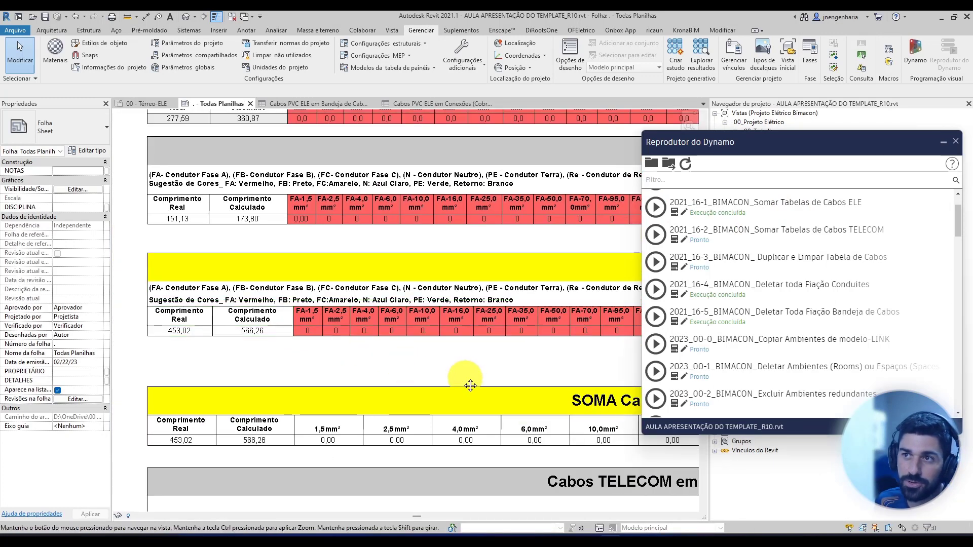
middle_drag(469, 384, 372, 354)
middle_drag(486, 350, 330, 337)
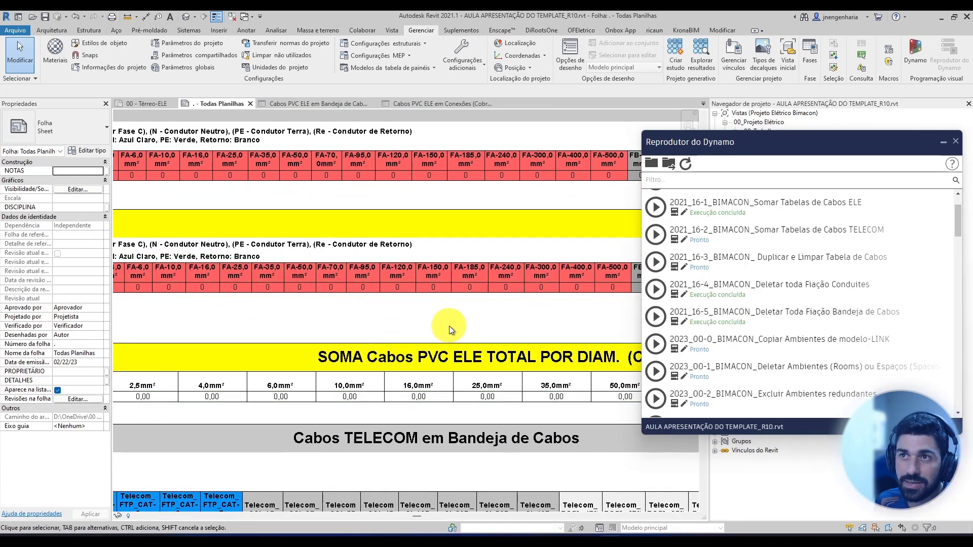
shift+scroll(466, 329, right, 6)
scroll(368, 319, down, 1)
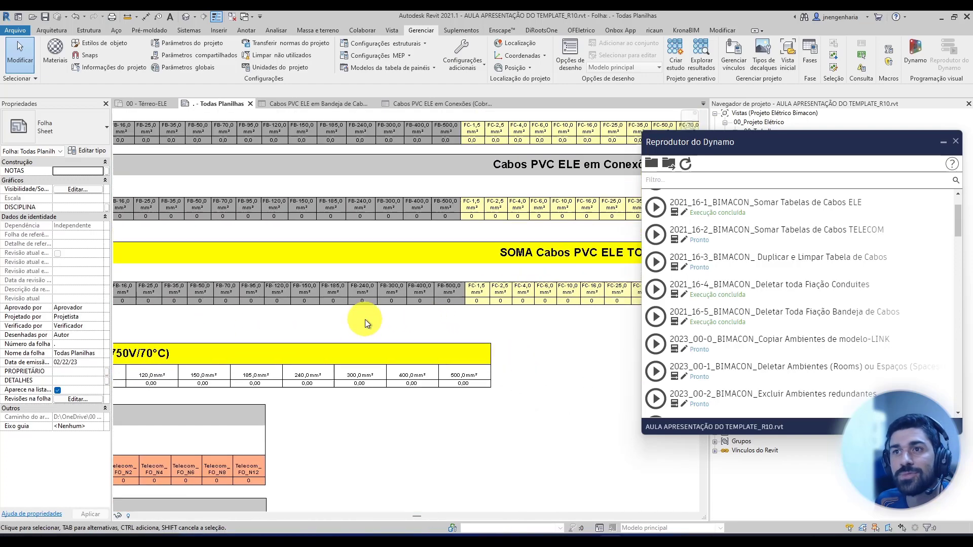
scroll(365, 319, down, 1)
mouse_move(231, 294)
middle_down()
mouse_move(369, 402)
mouse_move(506, 450)
middle_up()
middle_drag(334, 329, 356, 339)
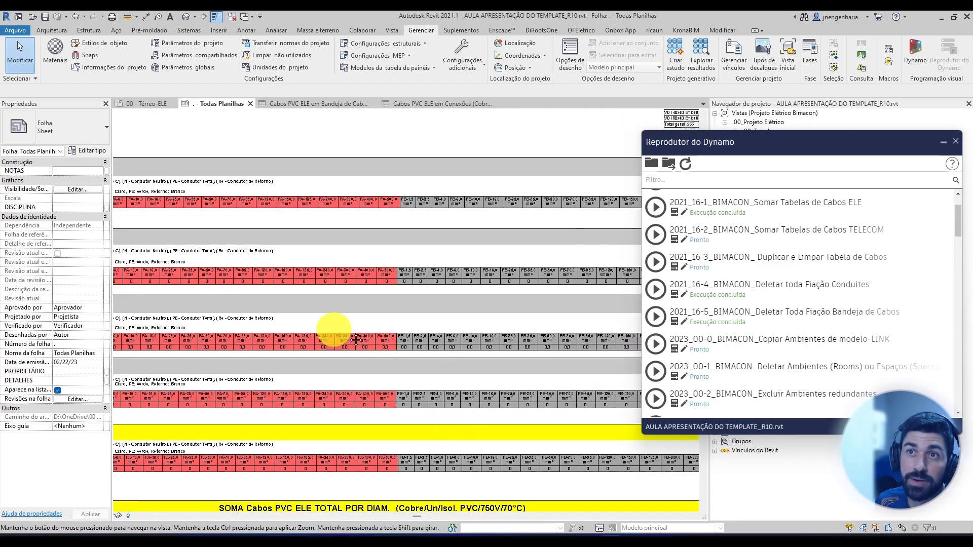
scroll(234, 330, up, 5)
click(308, 395)
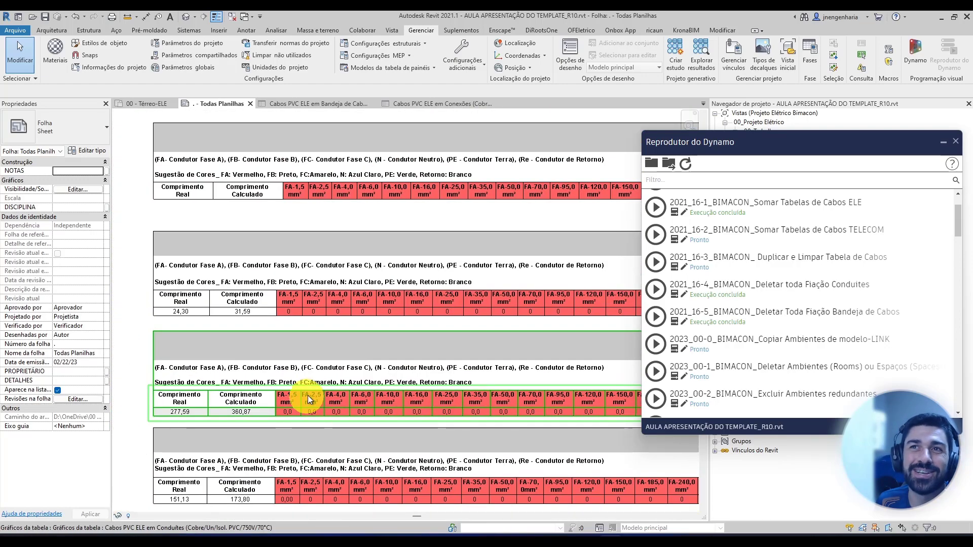
Switch to the 00 - Térreo-ELE floor plan and select the entire connected cable tray run with its fittings
click(158, 103)
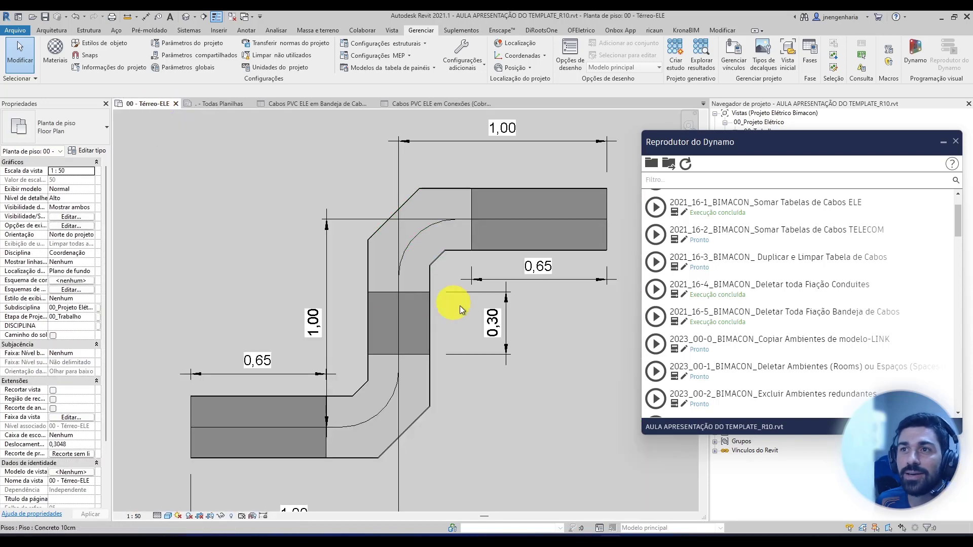
middle_drag(446, 325, 326, 304)
scroll(322, 307, down, 1)
middle_drag(408, 308, 460, 325)
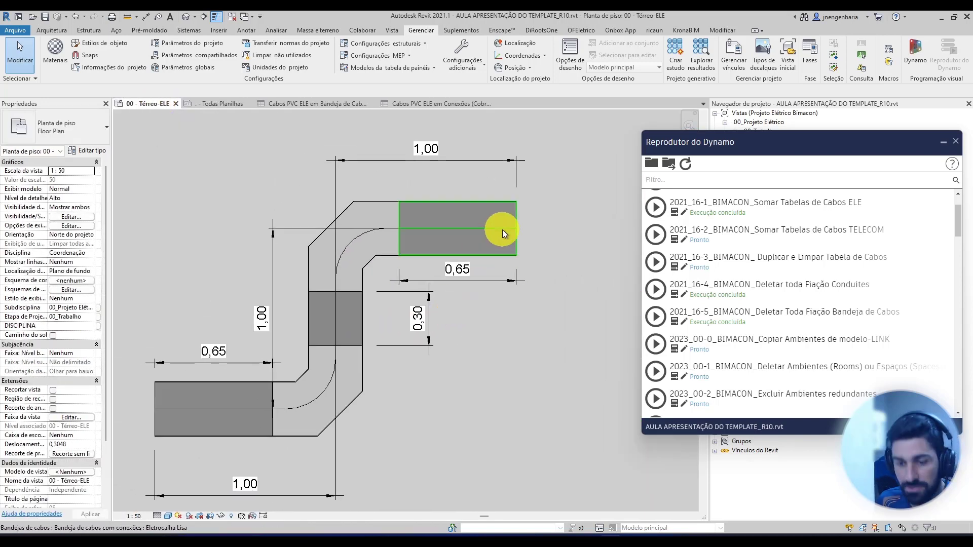
key(Tab)
click(503, 230)
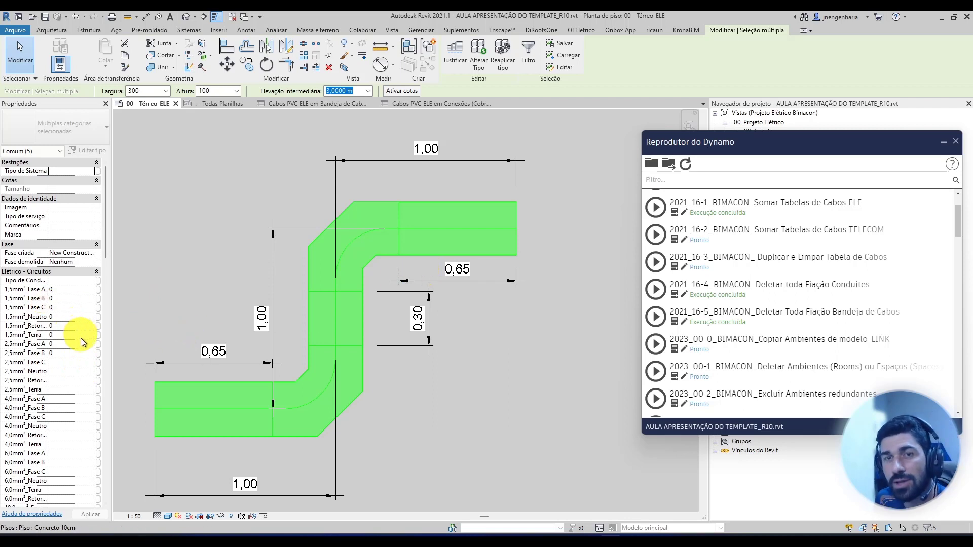
middle_drag(394, 370, 456, 351)
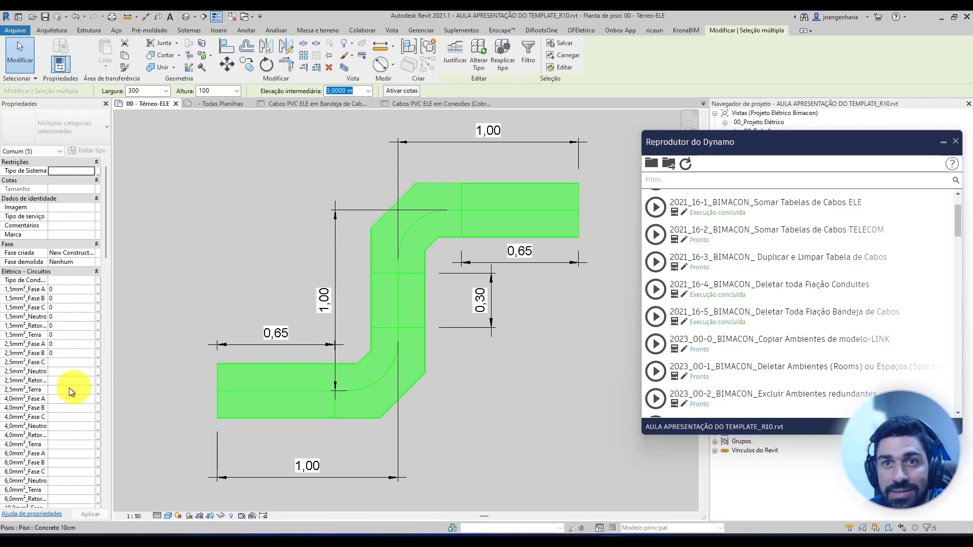
Set the 1,5mm² Fase A, Fase B and Fase C conductor counts to 1 for the selected cable tray run
click(69, 293)
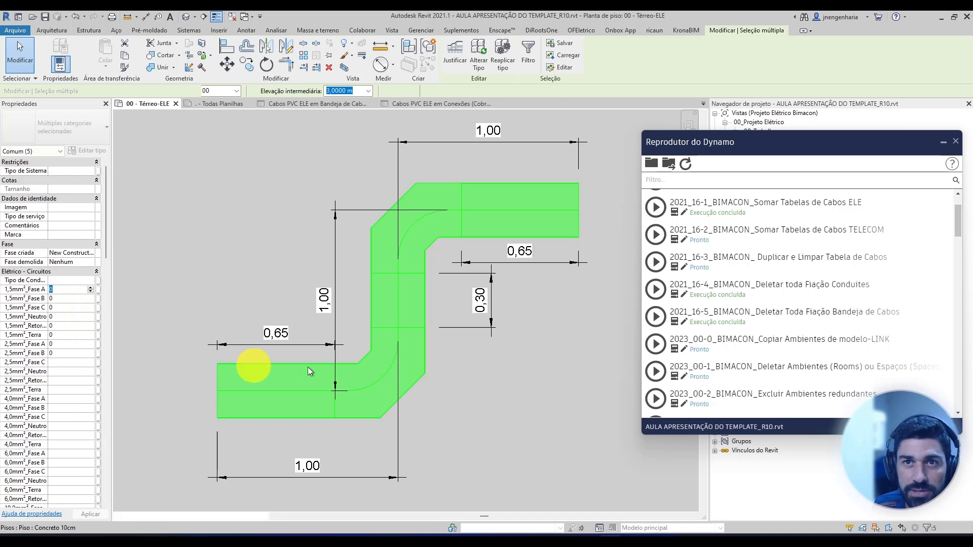
double_click(71, 290)
text(1)
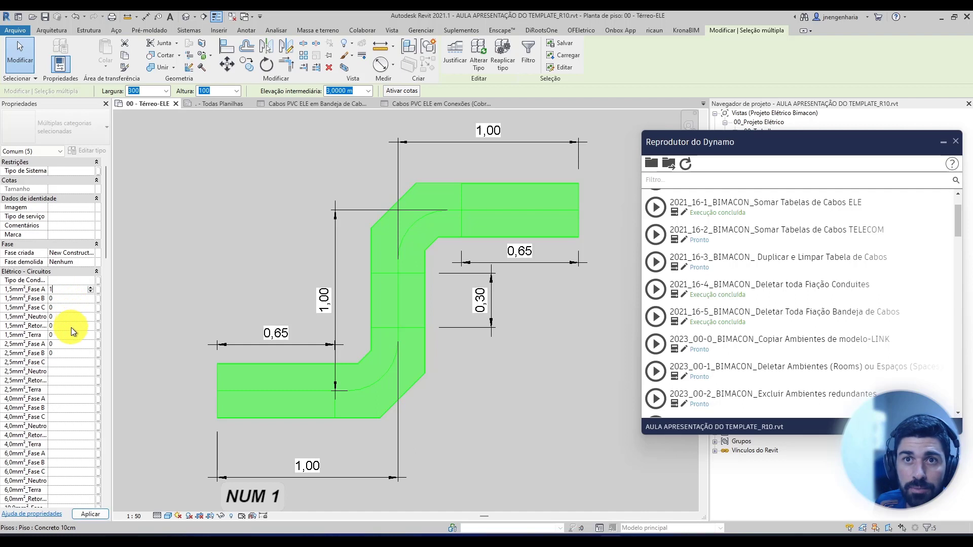
double_click(67, 299)
text(1)
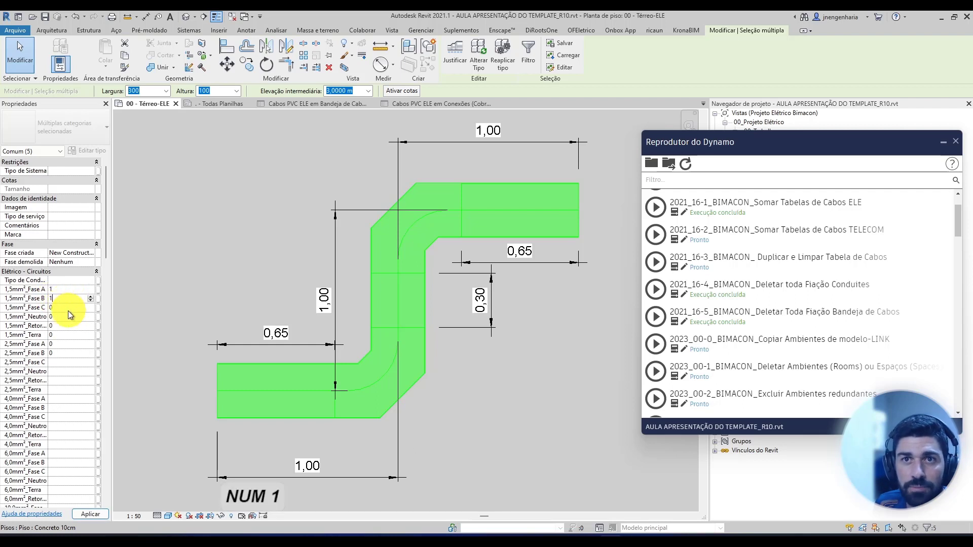
double_click(68, 308)
text(1)
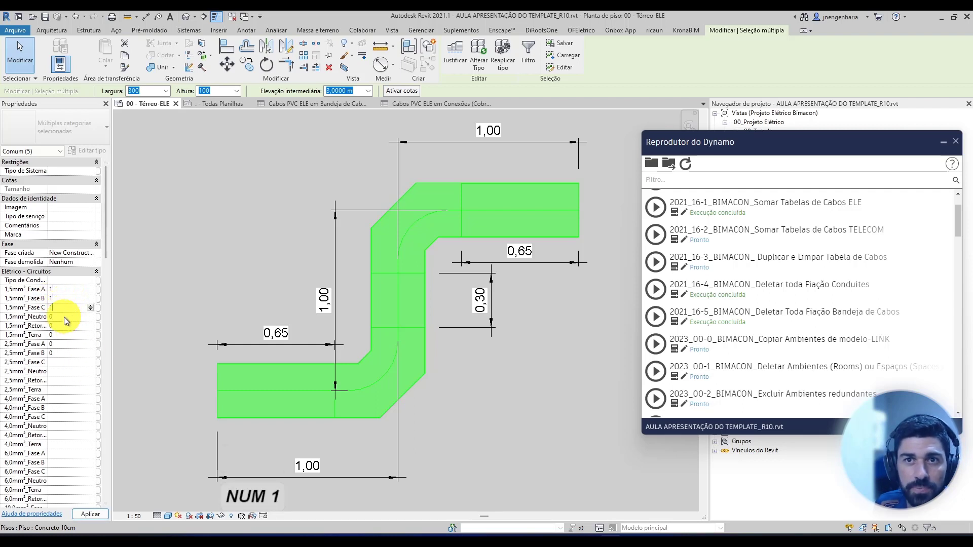
Set the 2,5mm² Fase A and Fase B conductor counts to 1 for the cable tray run and apply the values
double_click(64, 348)
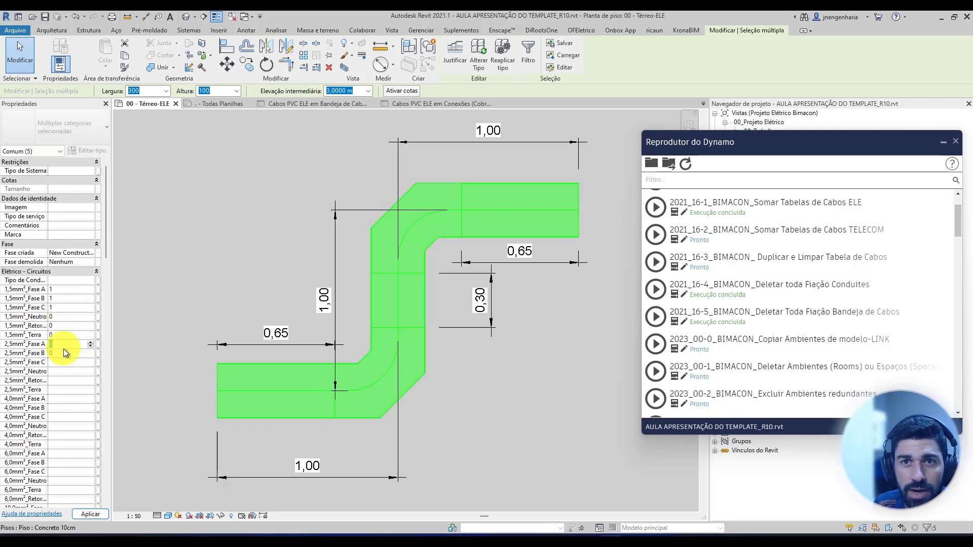
text(1)
double_click(60, 355)
text(1)
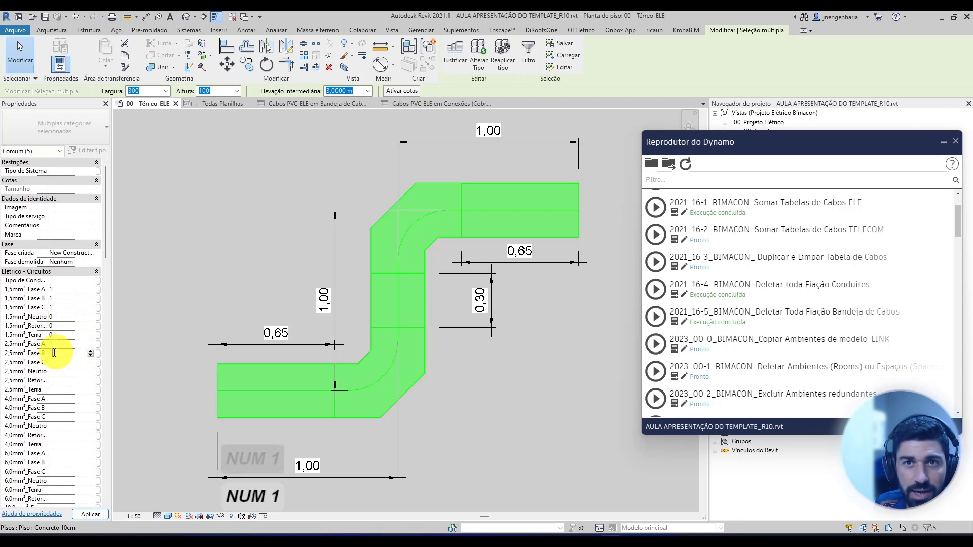
click(375, 288)
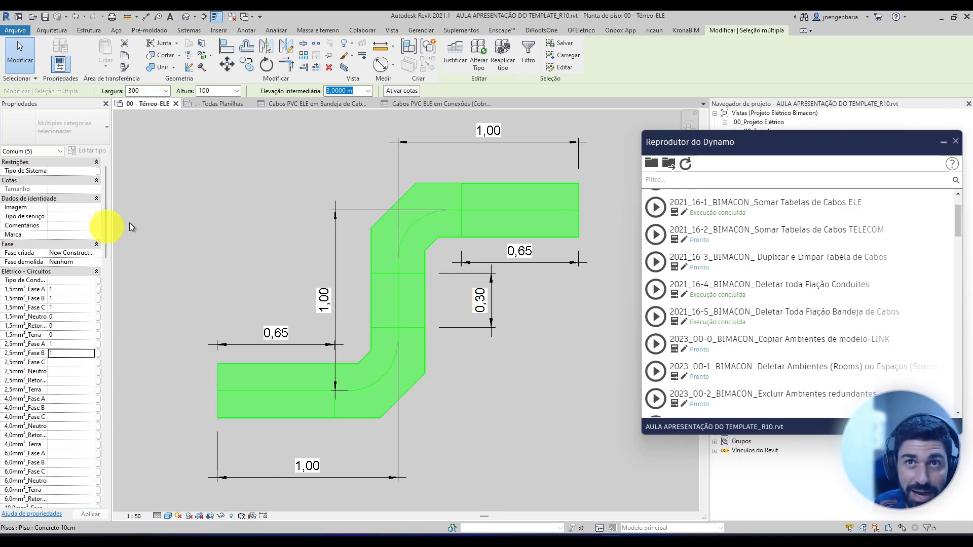
Select the entire connected yellow PVC Corrugado Amarelo Flexível conduit run with its fittings
scroll(278, 284, down, 5)
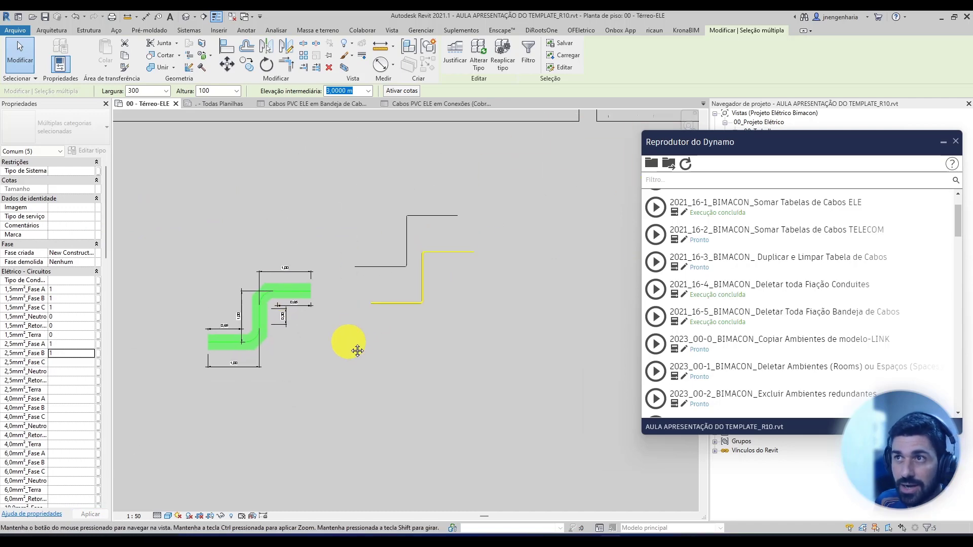
scroll(406, 309, up, 5)
key(Escape)
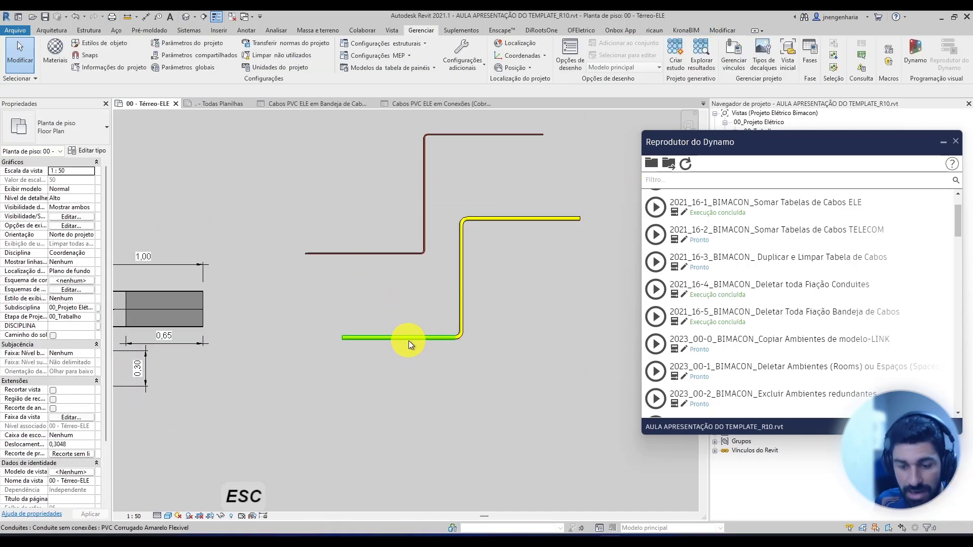
key(Tab)
click(408, 341)
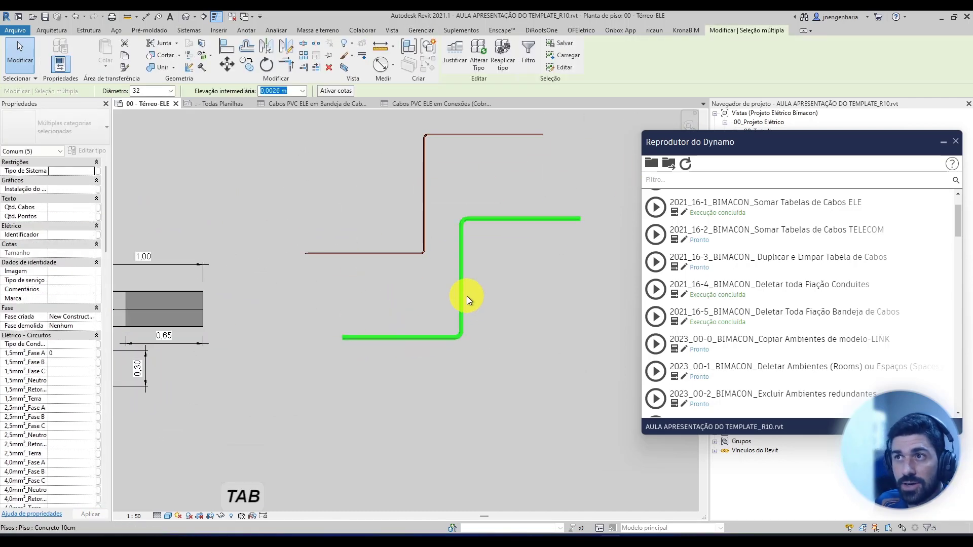
drag(462, 290, 471, 423)
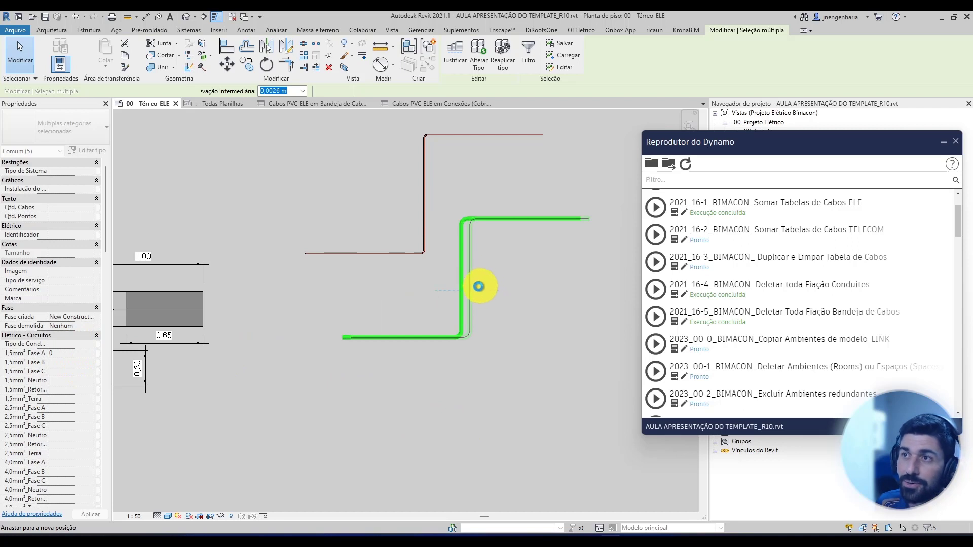
drag(478, 287, 479, 287)
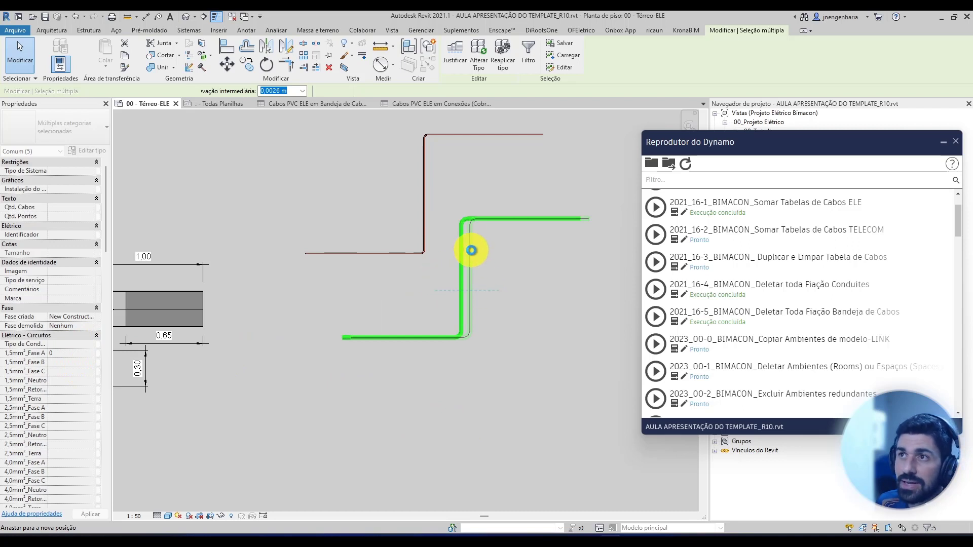
Set the 1,5mm² Fase A, Fase B and Fase C conductor counts to 1 for the yellow conduit run
click(67, 353)
key(1)
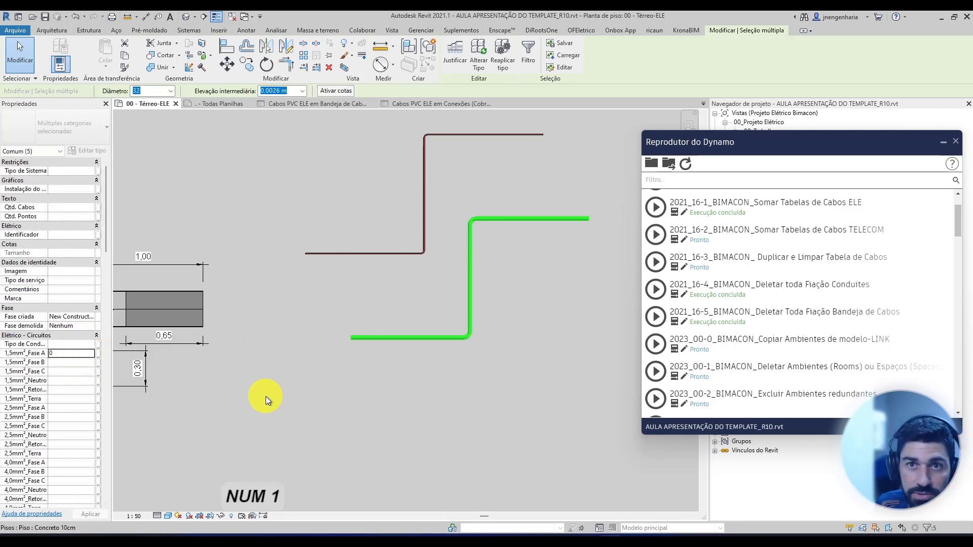
click(69, 356)
text(1)
click(66, 360)
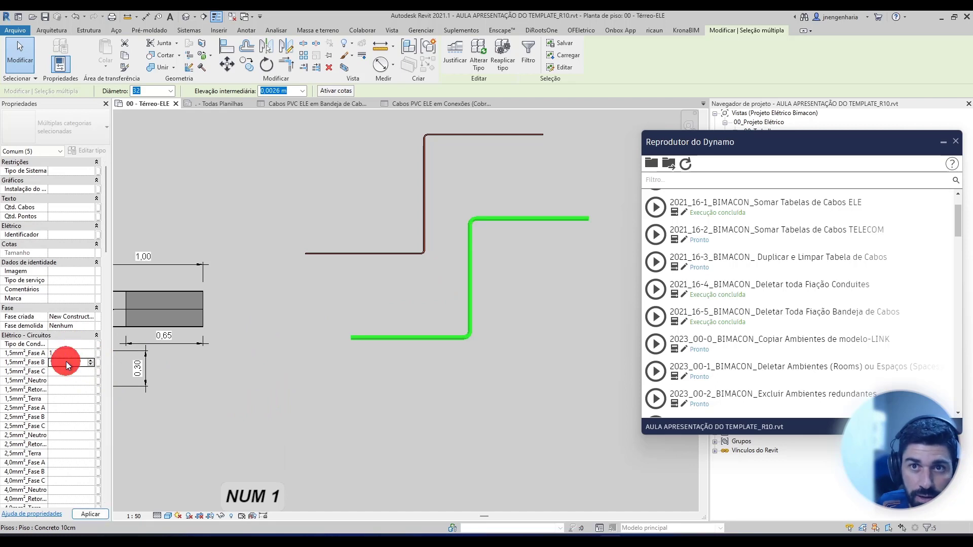
text(1)
click(66, 372)
text(1)
Set the 2,5mm² Fase A and Fase B conductor counts to 1 for the yellow conduit run, apply them and clear the selection
click(62, 409)
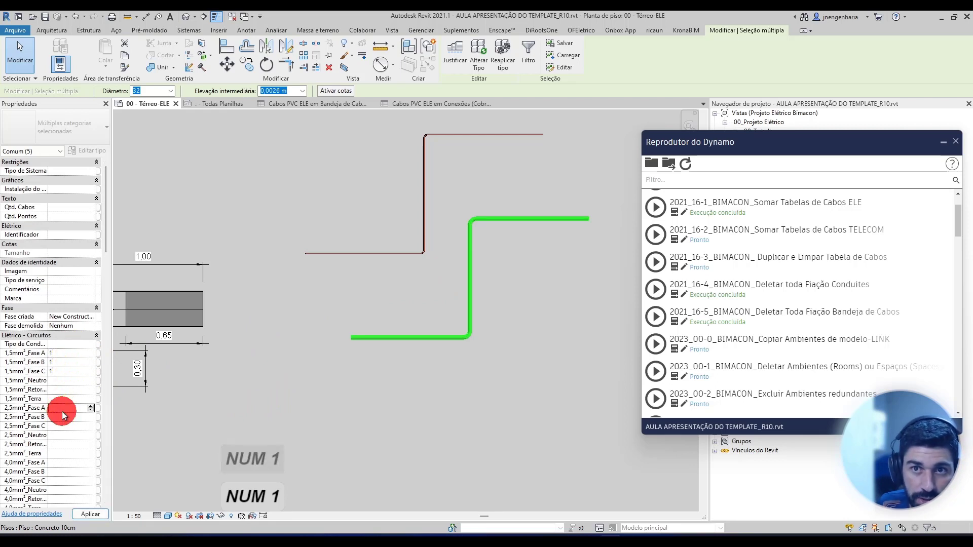
text(1)
click(63, 416)
text(1)
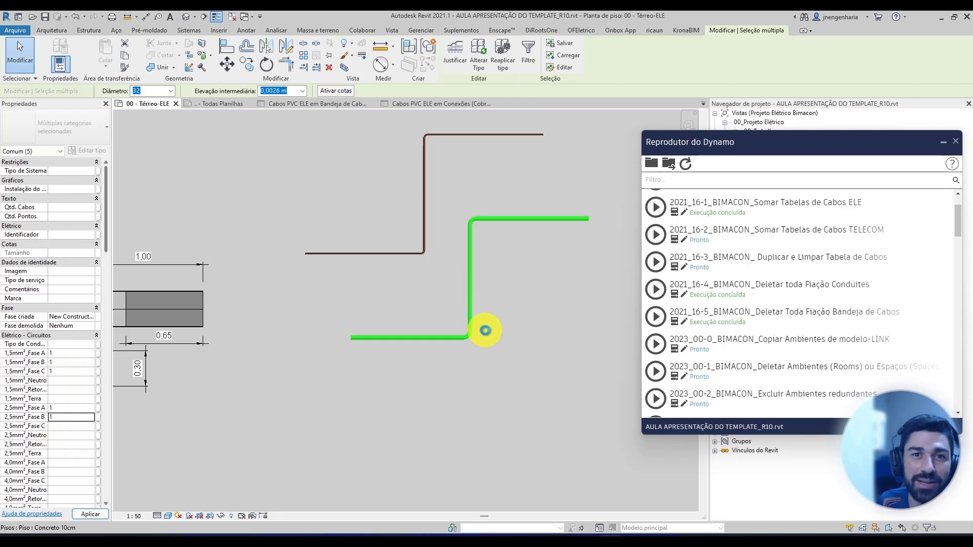
middle_drag(486, 330, 453, 329)
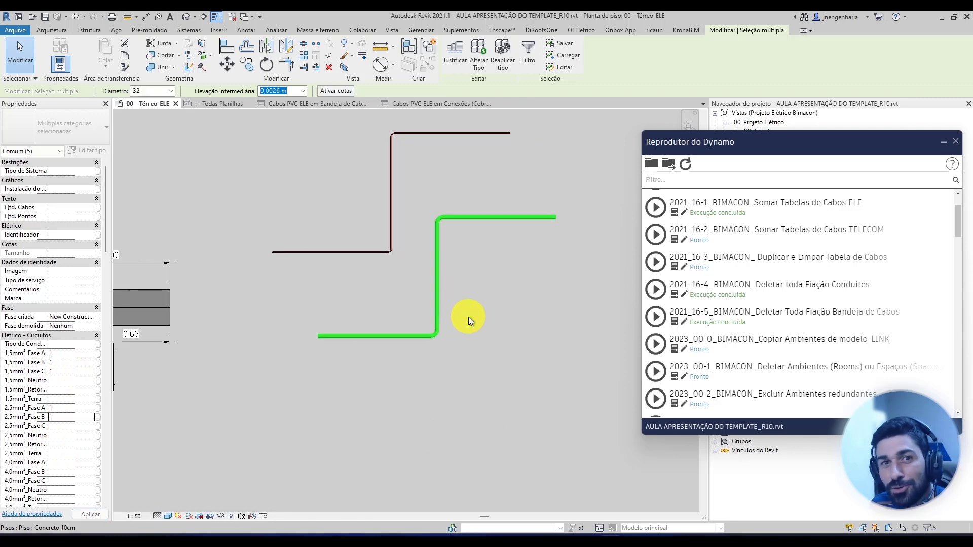
key(Escape)
scroll(449, 294, down, 1)
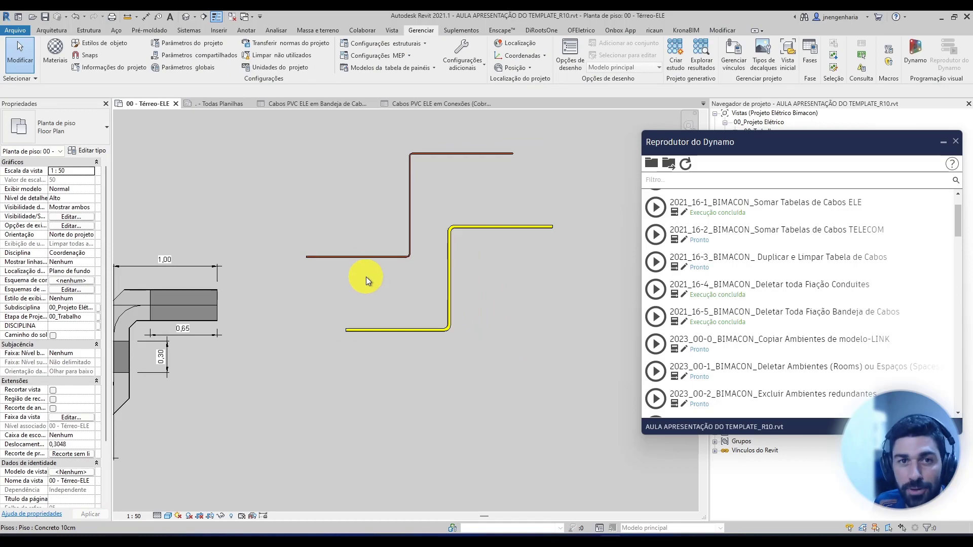
On the Todas Planilhas sheet, check the FA-1,5 and FA-2,5 mm² columns of the PVC ELE Bandeja de Cabos and Conduítes tables
click(226, 106)
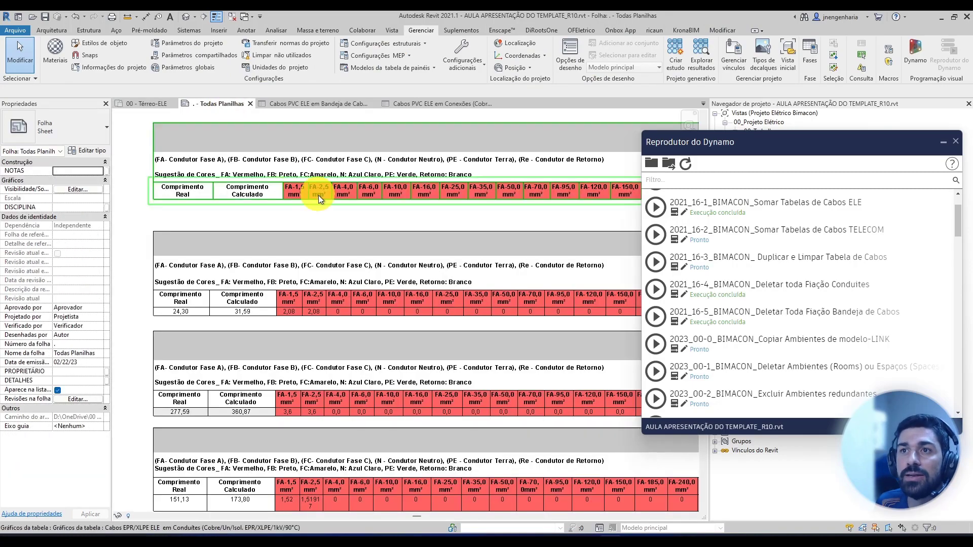
scroll(355, 297, up, 3)
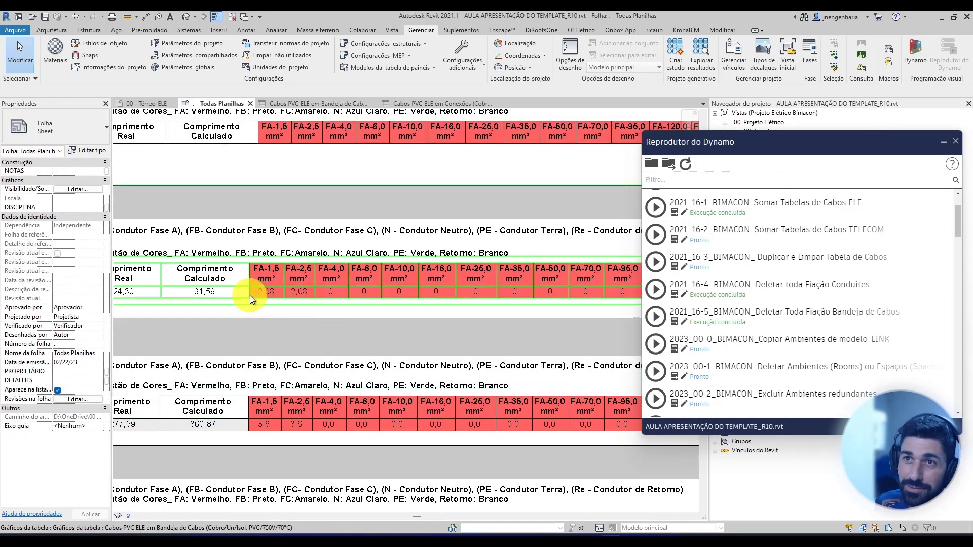
scroll(264, 299, down, 3)
scroll(222, 324, up, 3)
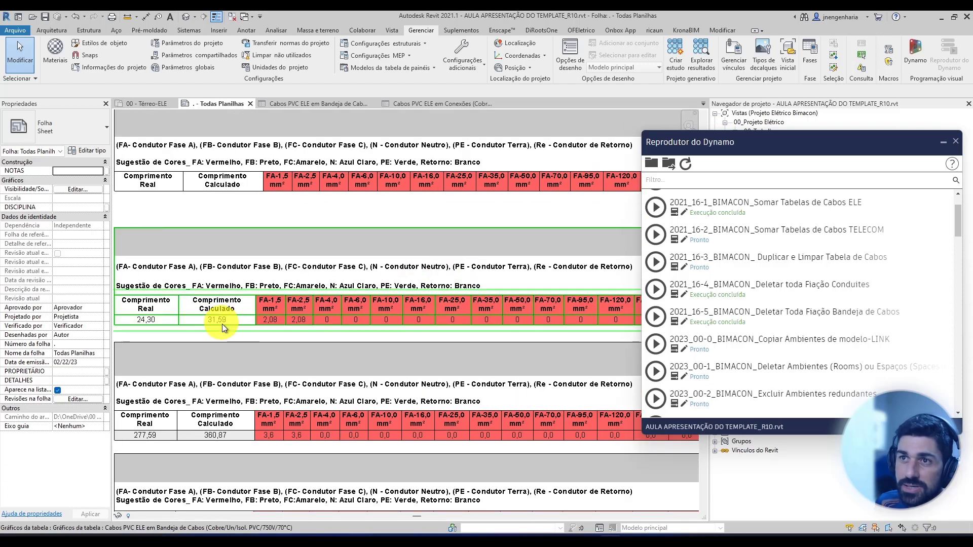
scroll(294, 324, up, 2)
scroll(284, 327, down, 2)
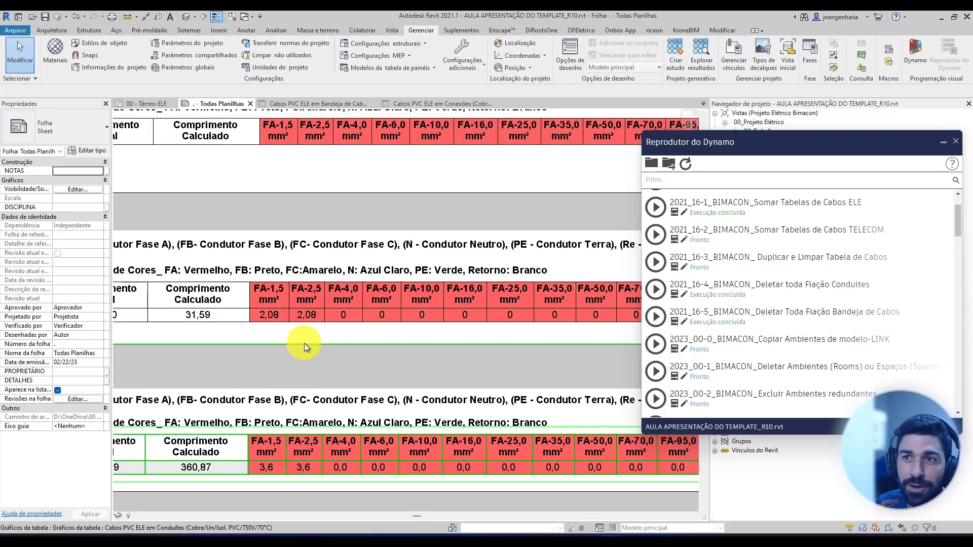
scroll(299, 350, down, 2)
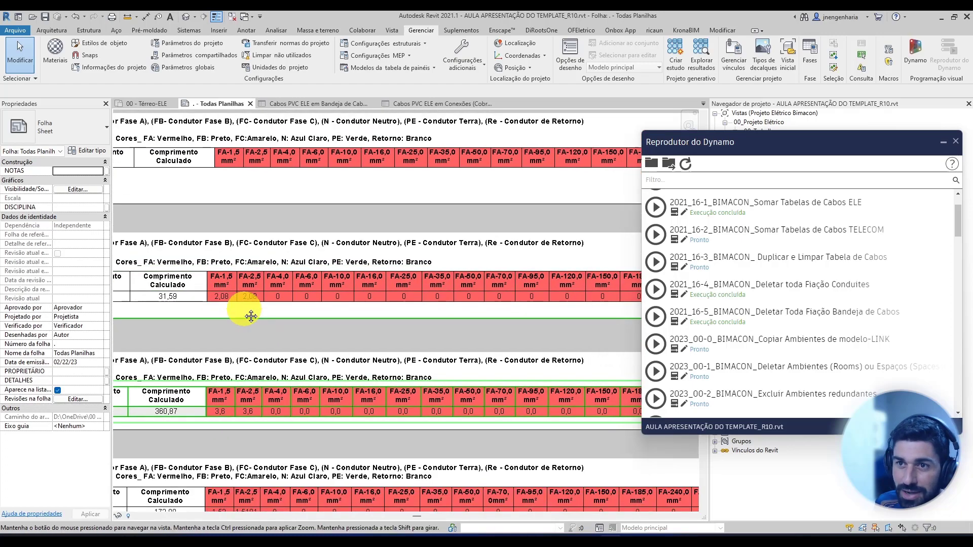
Examine the other phase columns across the PVC ELE tables, then the FA-1,5 and FA-2,5 mm² values for Conduítes
middle_drag(251, 316, 234, 293)
scroll(279, 317, down, 3)
middle_drag(337, 335, 193, 332)
middle_drag(428, 377, 142, 361)
middle_drag(573, 371, 390, 369)
scroll(559, 308, up, 1)
scroll(561, 311, down, 2)
middle_drag(287, 328, 545, 326)
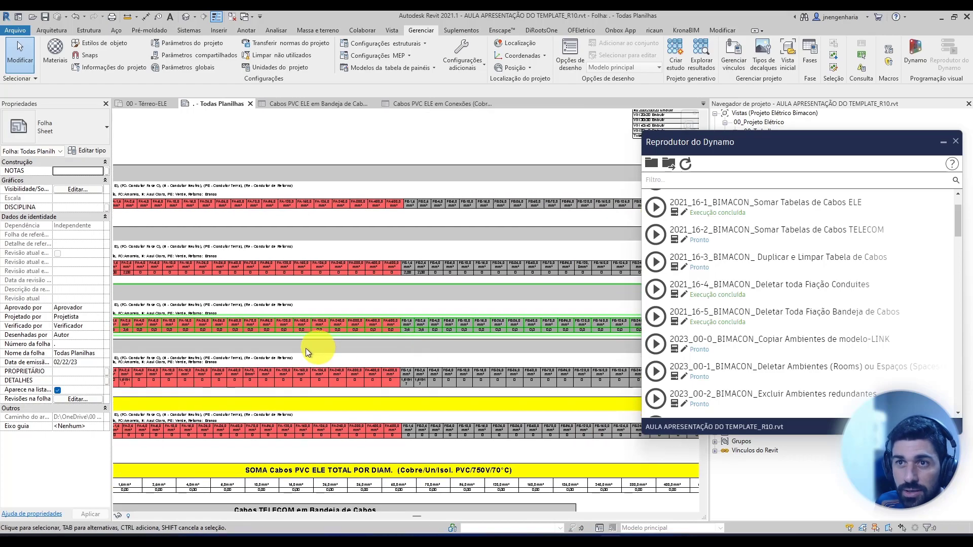
scroll(307, 349, up, 6)
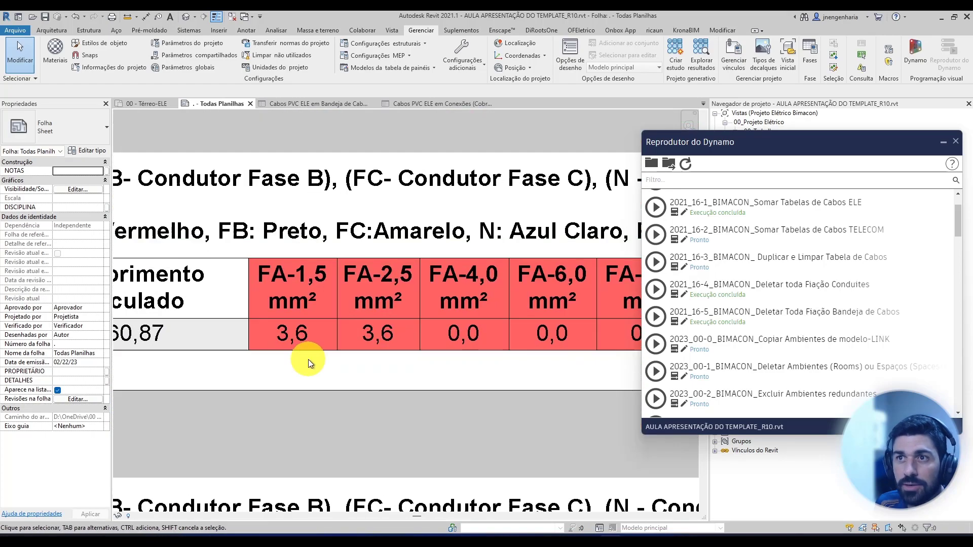
scroll(319, 349, down, 4)
middle_drag(350, 364, 382, 394)
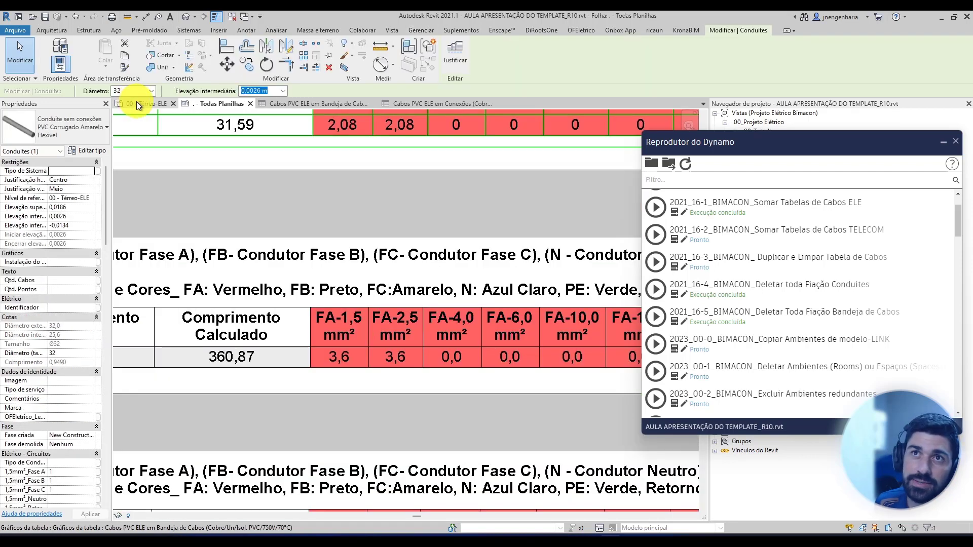
Return to the 00 - Térreo-ELE floor plan and examine the upper cable tray segment's length and circuit values beside the conduit runs
click(136, 103)
scroll(443, 353, up, 3)
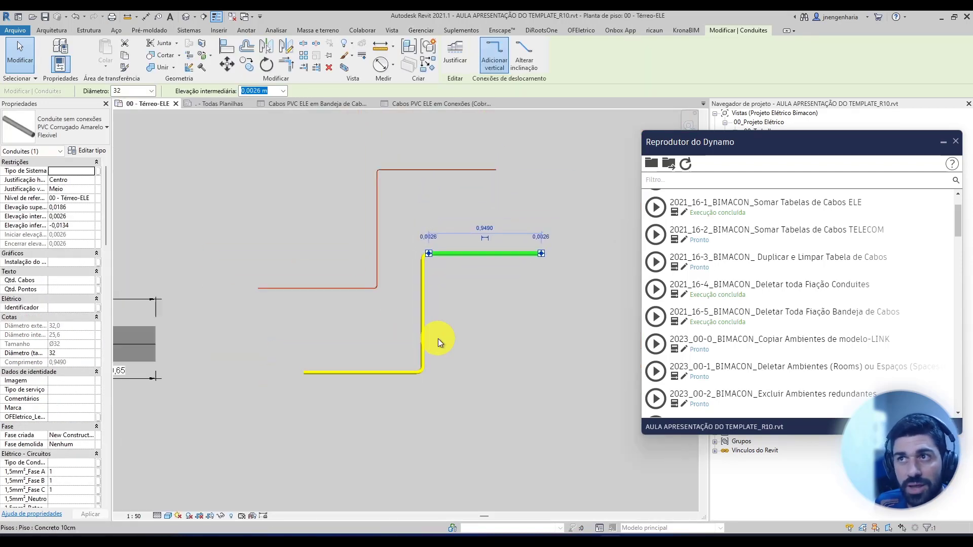
scroll(437, 343, down, 5)
middle_drag(376, 373, 437, 347)
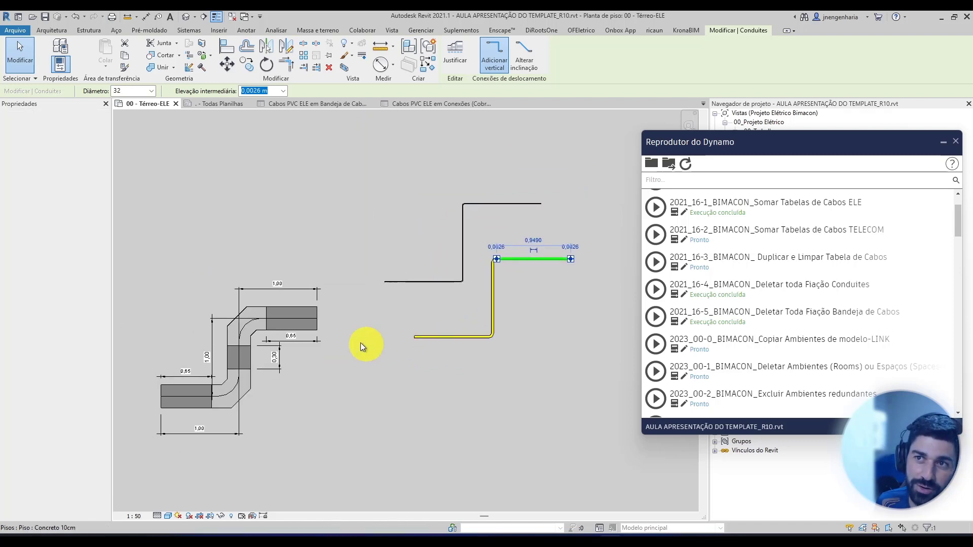
scroll(312, 333, up, 3)
scroll(260, 367, down, 2)
scroll(269, 338, up, 2)
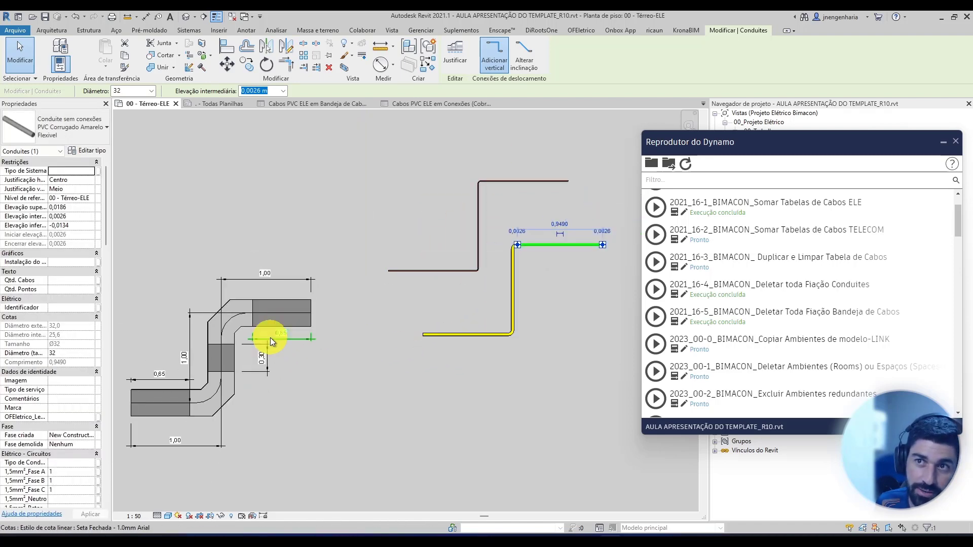
scroll(267, 313, up, 1)
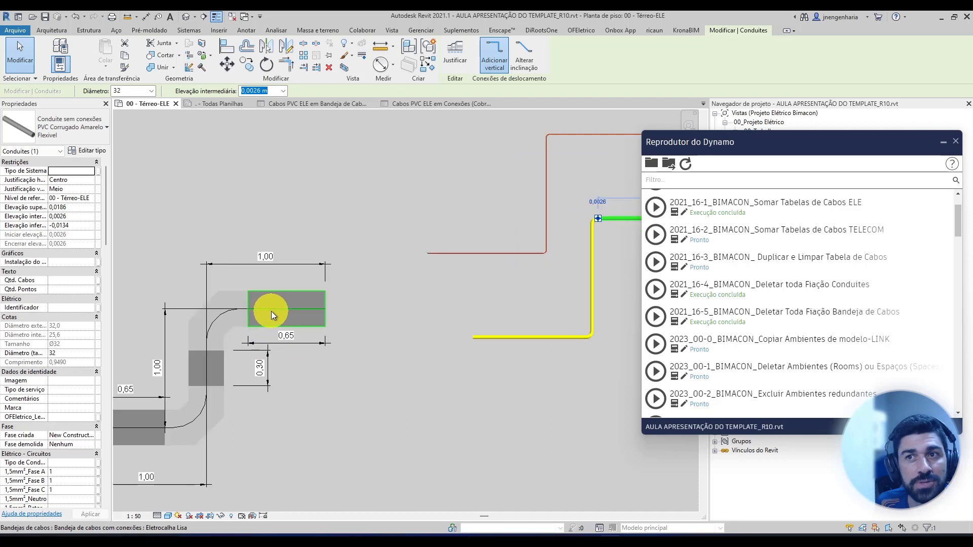
click(272, 311)
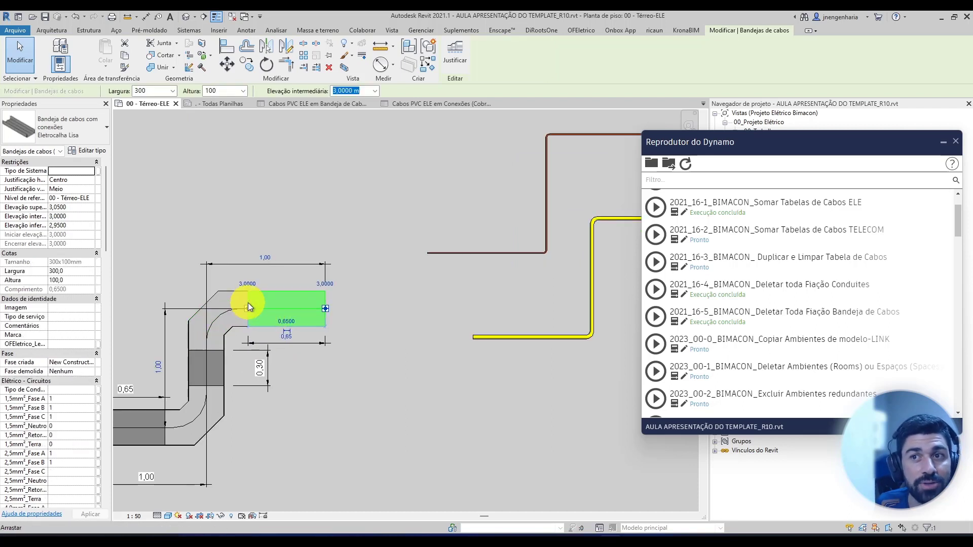
middle_drag(283, 363, 331, 372)
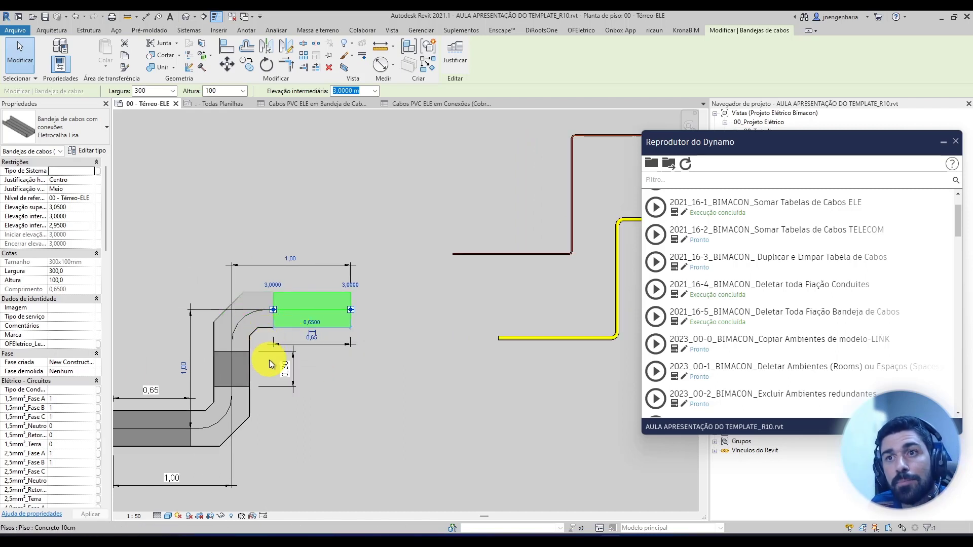
middle_drag(269, 360, 277, 357)
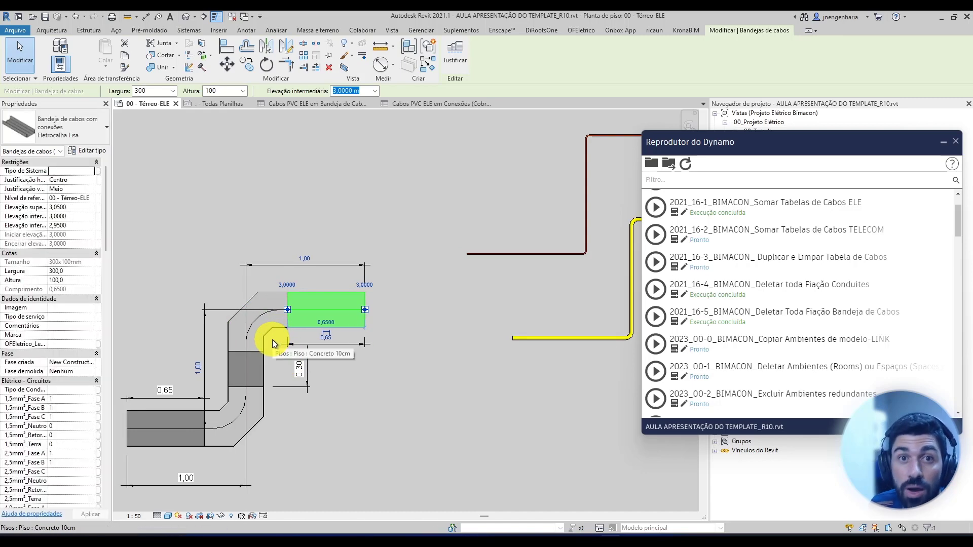
middle_drag(467, 370, 268, 390)
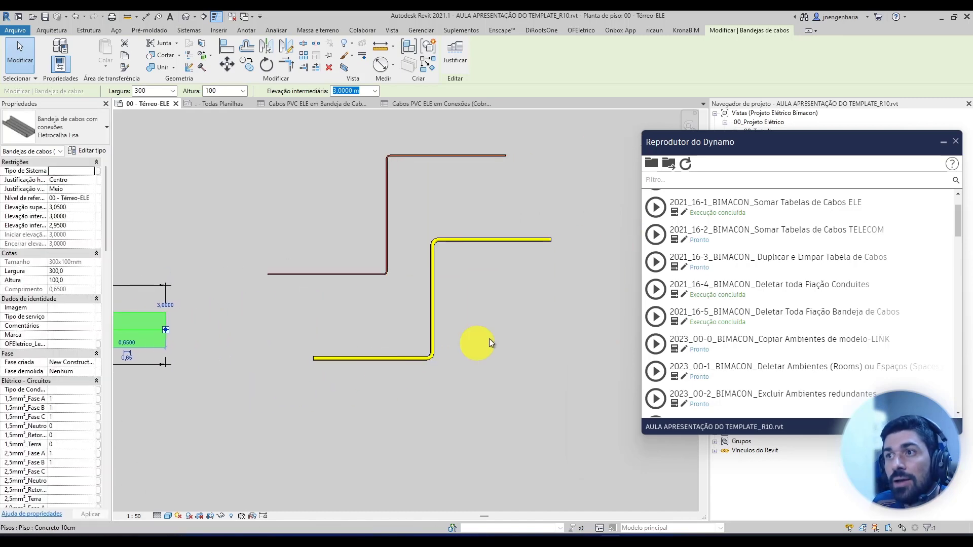
scroll(467, 279, up, 1)
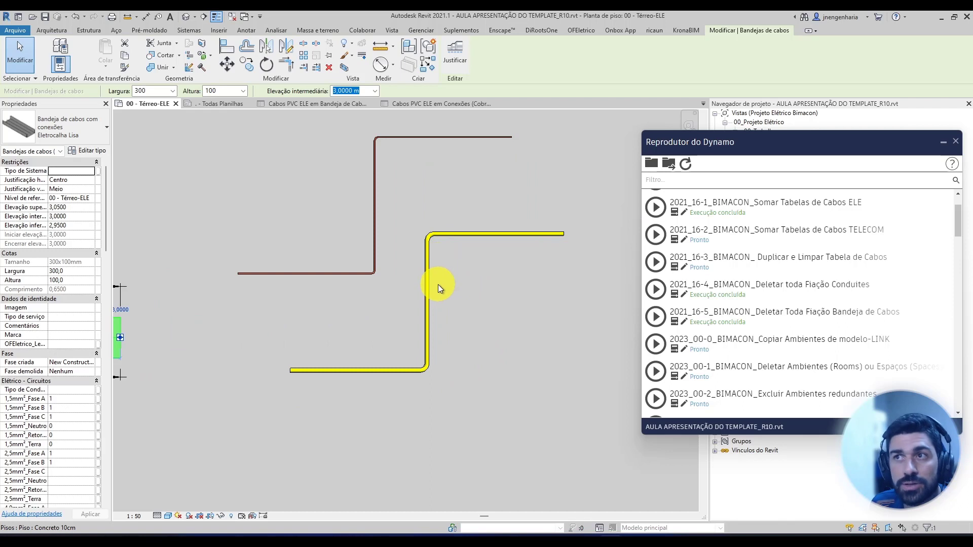
Examine the length and circuit properties of the yellow conduit run's upper elbow, then clear the selection
click(430, 237)
scroll(436, 263, up, 2)
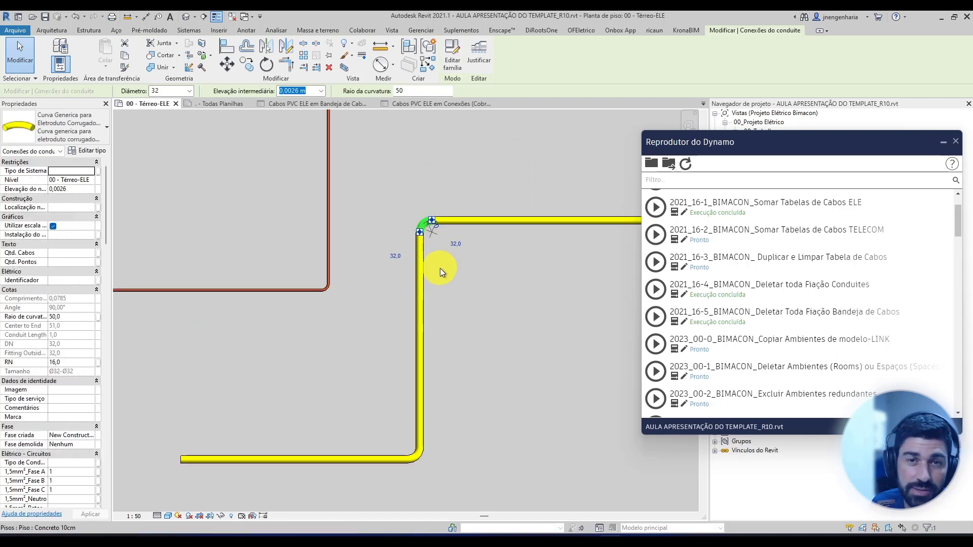
scroll(443, 284, down, 1)
key(Escape)
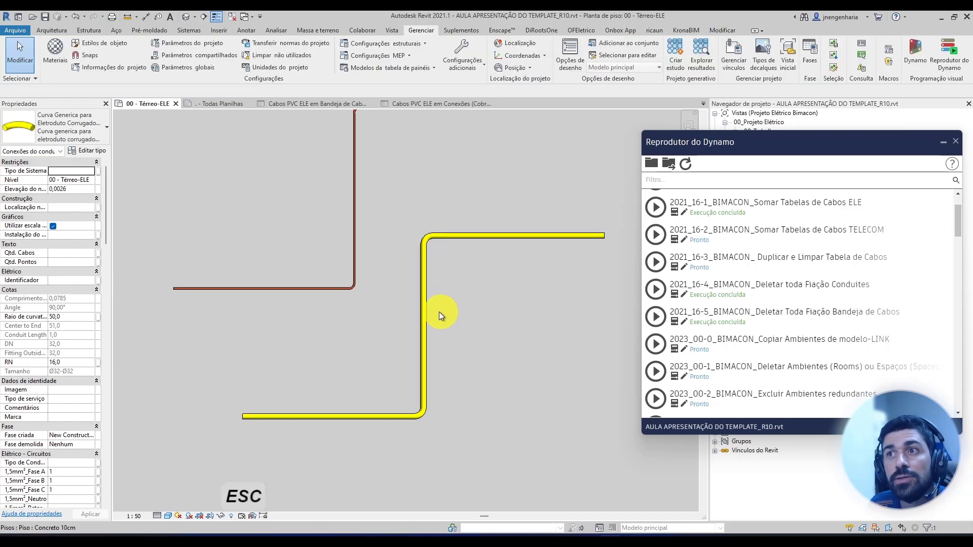
On the Todas Planilhas sheet, examine the FA, FB and FC columns of the PVC ELE Conduítes and Conexões tables
click(229, 104)
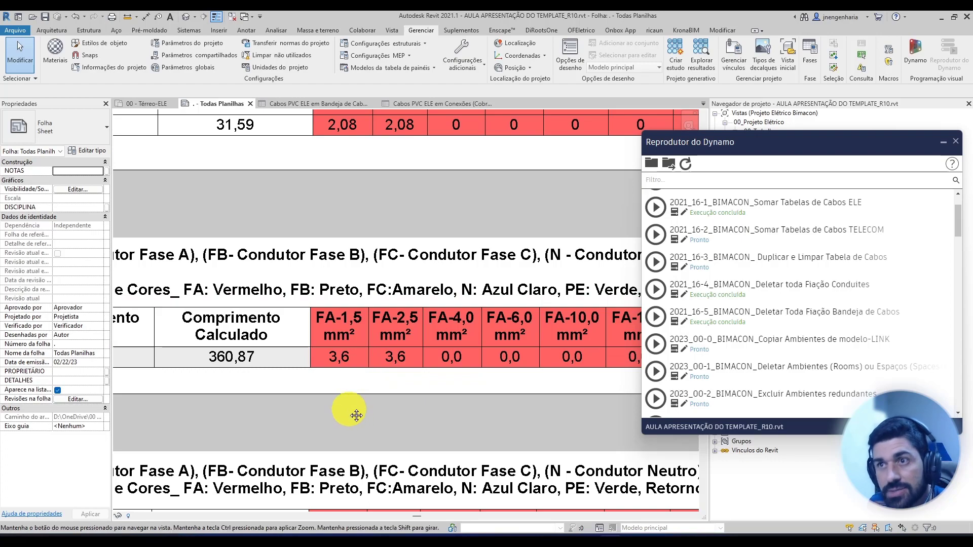
scroll(354, 408, down, 2)
scroll(344, 418, up, 2)
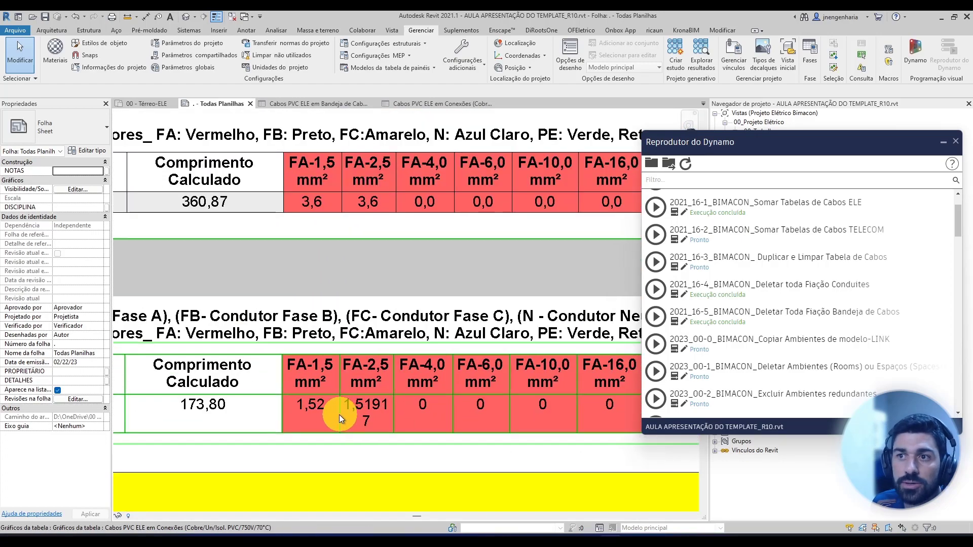
scroll(299, 392, down, 2)
middle_drag(512, 400, 233, 395)
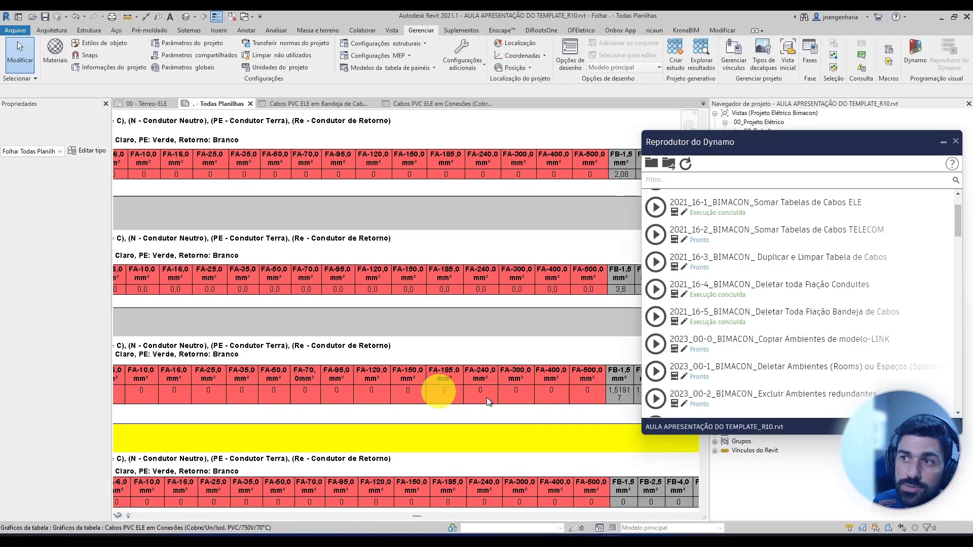
mouse_move(552, 399)
middle_down()
mouse_move(312, 397)
mouse_move(293, 351)
mouse_move(279, 352)
middle_up()
middle_drag(534, 370, 287, 370)
middle_drag(437, 374, 332, 377)
scroll(535, 310, up, 1)
scroll(535, 309, up, 1)
middle_drag(531, 310, 512, 308)
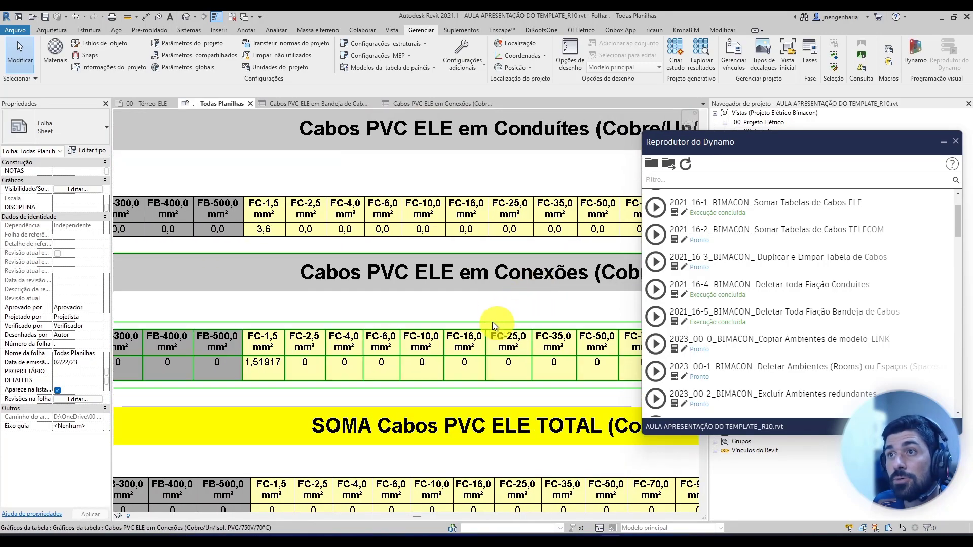
Go back to the FA-1,5 and FA-2,5 mm² columns of the Cabos PVC ELE em Conexões table and examine their values
scroll(534, 318, down, 4)
scroll(535, 318, down, 3)
middle_drag(310, 356, 513, 359)
scroll(334, 346, up, 6)
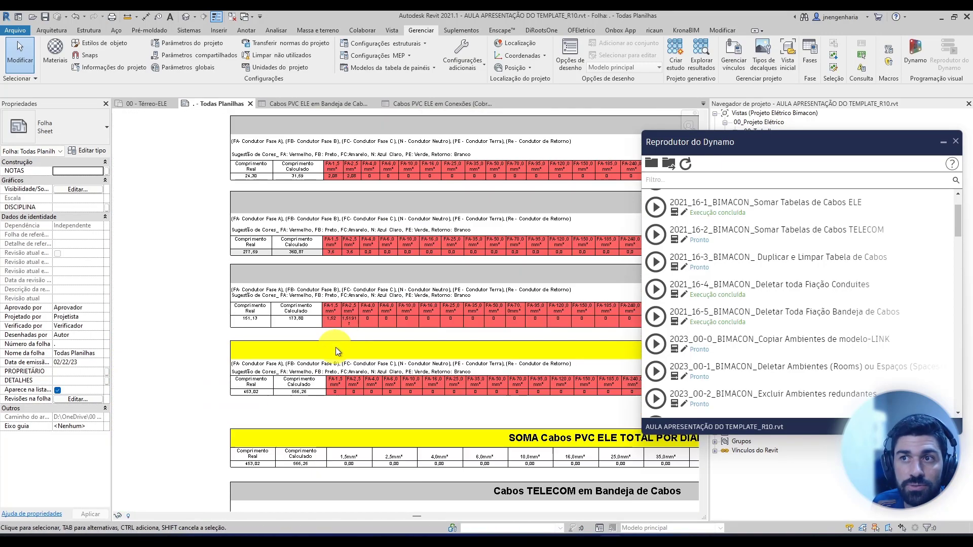
scroll(334, 321, up, 3)
middle_drag(365, 367, 378, 440)
scroll(345, 374, up, 1)
scroll(358, 392, down, 2)
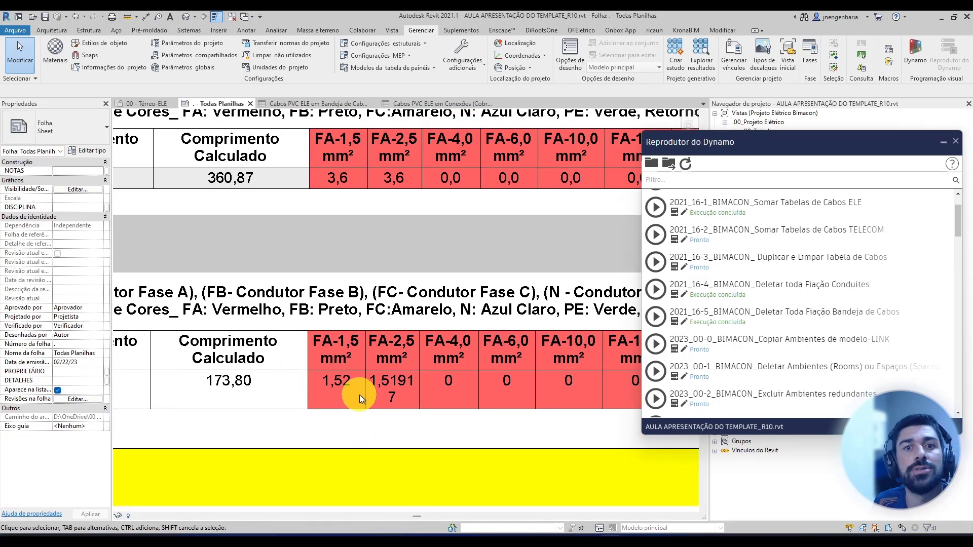
middle_drag(360, 395, 351, 421)
scroll(351, 421, up, 1)
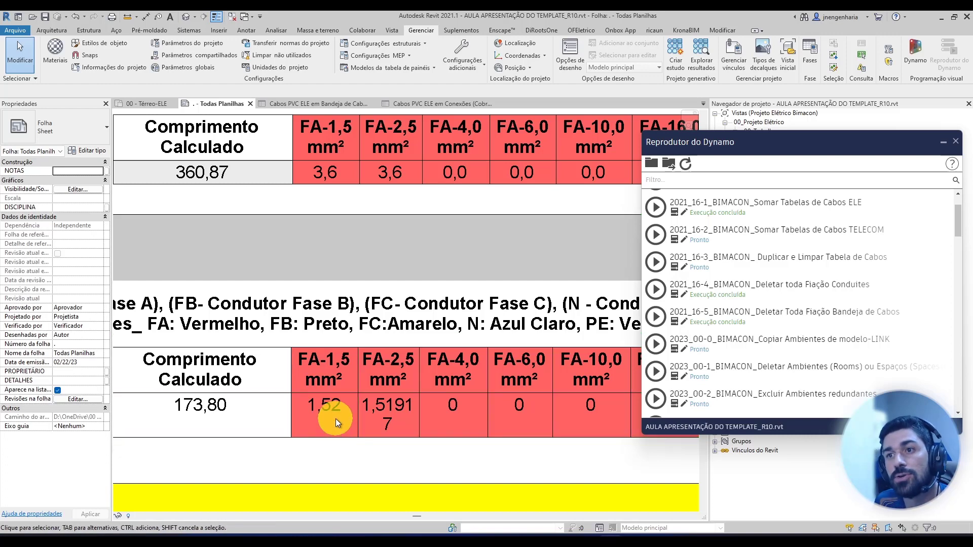
Return to the 00 - Térreo-ELE floor plan and inspect the lower cable tray elbow and the yellow conduit run's lower elbow
click(154, 105)
scroll(268, 322, up, 5)
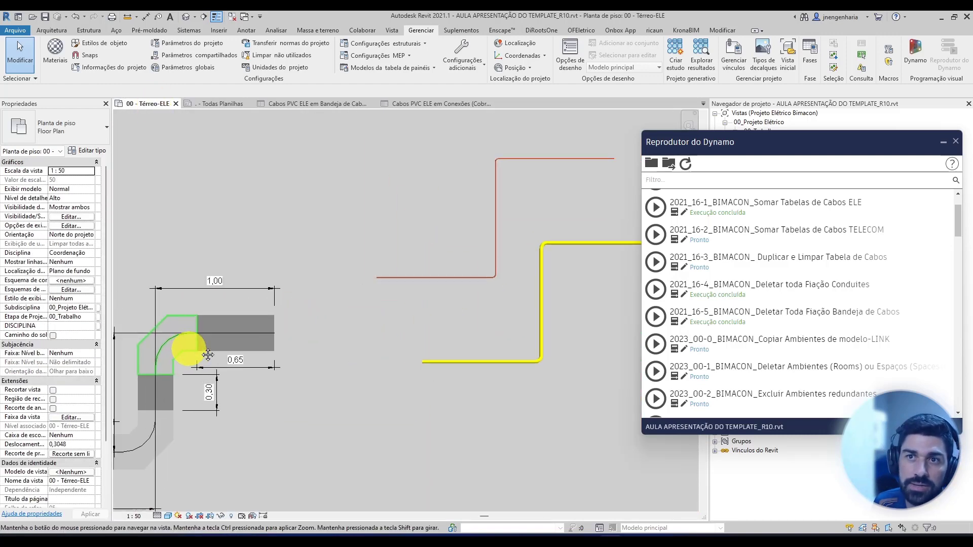
click(291, 399)
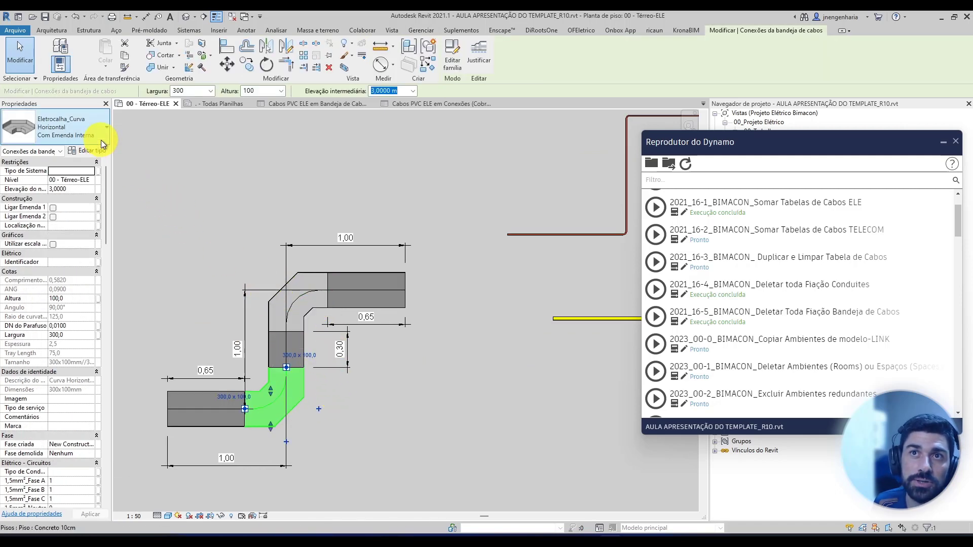
scroll(443, 312, up, 3)
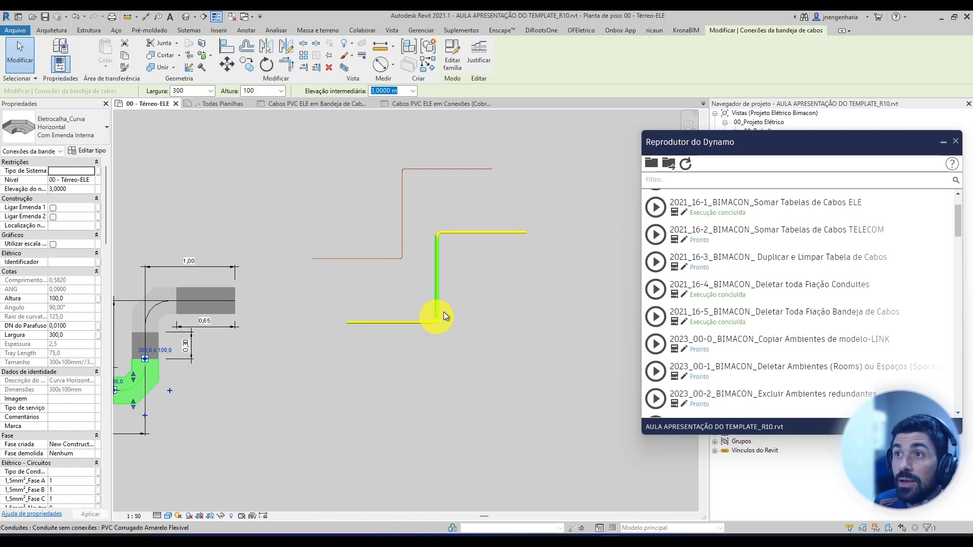
key(Escape)
click(428, 327)
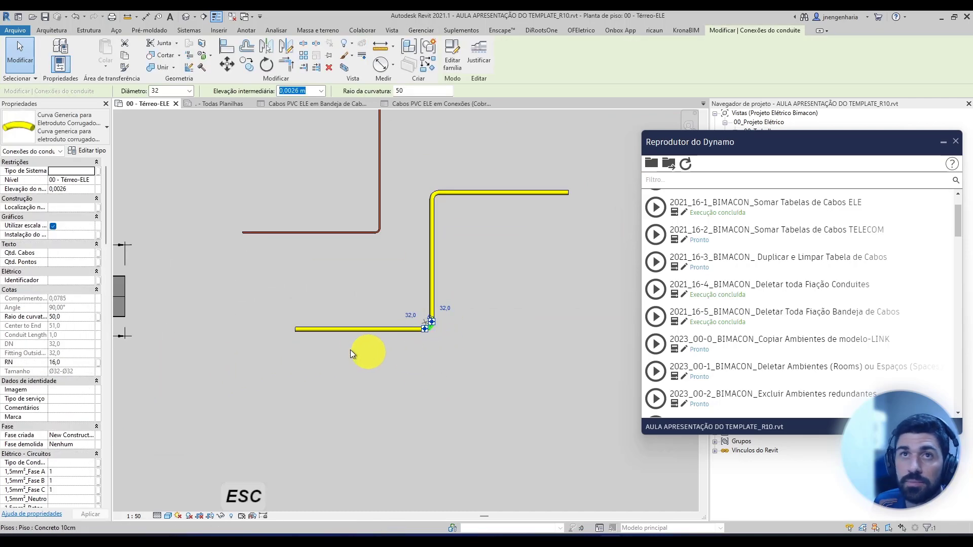
middle_drag(317, 295, 408, 272)
scroll(408, 272, down, 1)
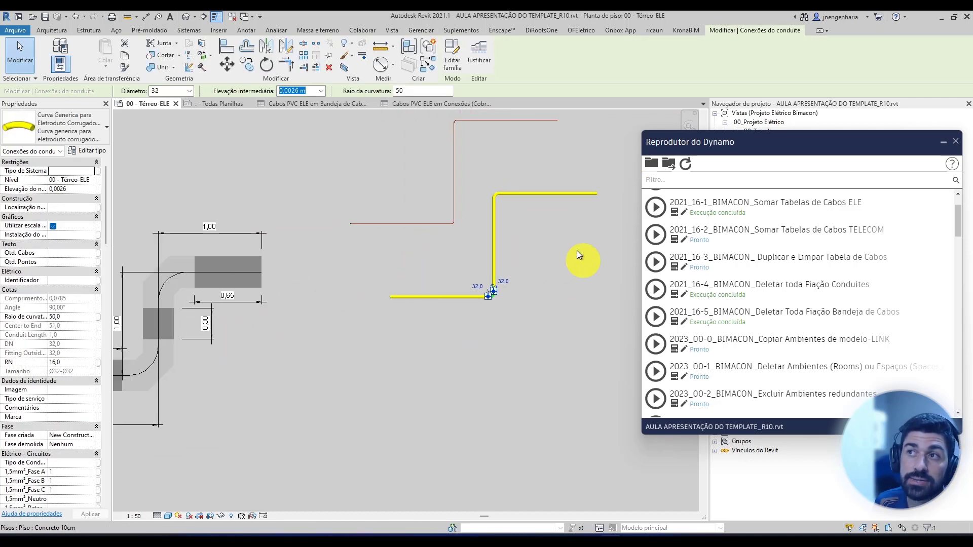
Reopen the Todas Planilhas sheet and compare the FA-1,5 and FA-2,5 mm² values for Conexões with those for Conduítes
click(217, 103)
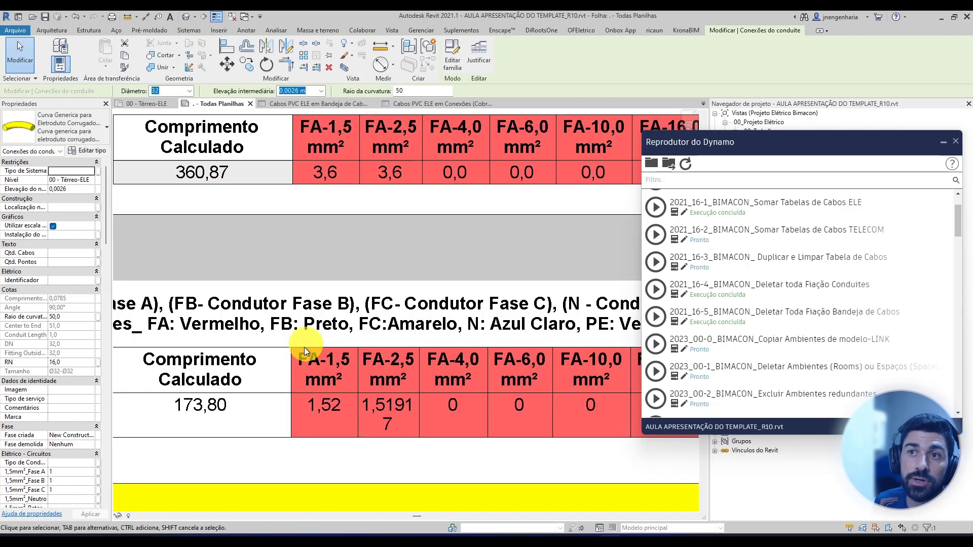
scroll(346, 429, up, 2)
middle_drag(341, 414, 300, 402)
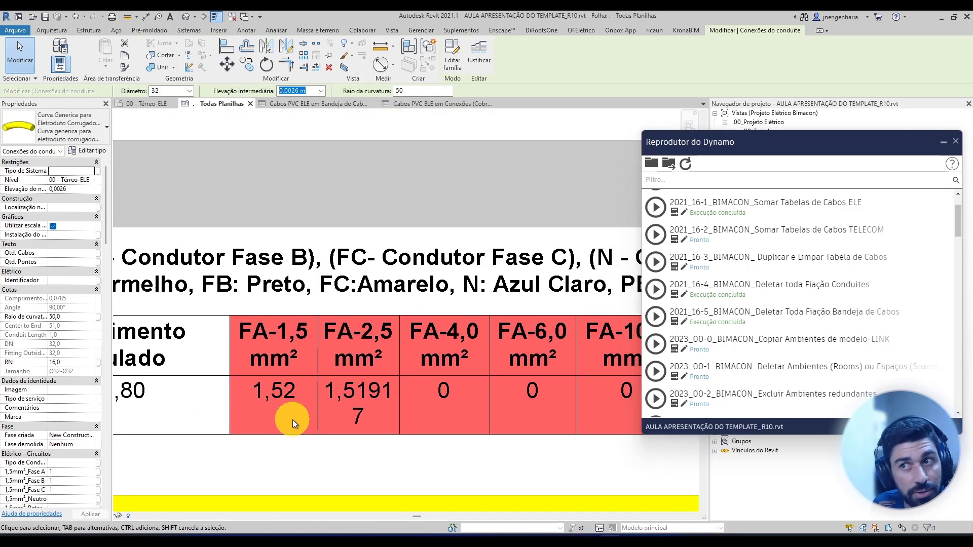
scroll(293, 418, down, 3)
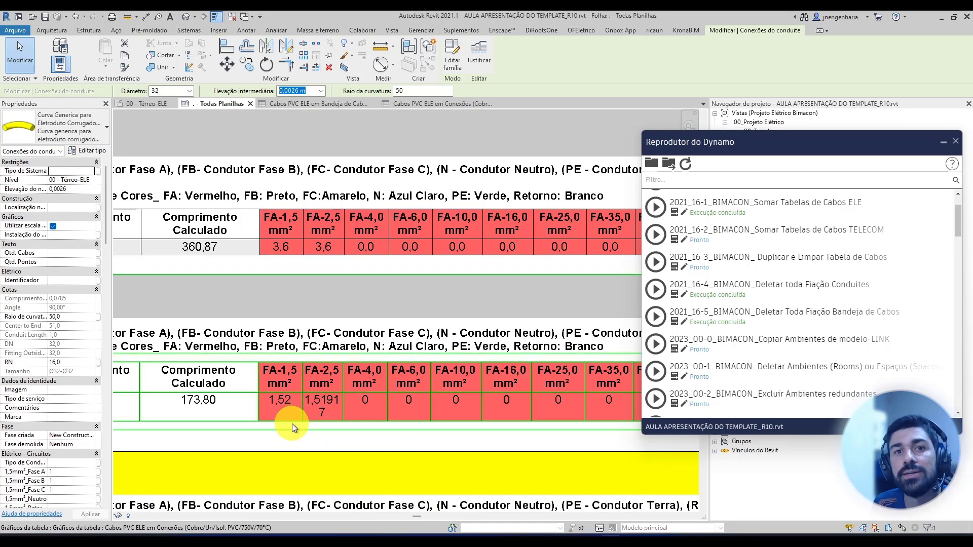
scroll(287, 418, up, 2)
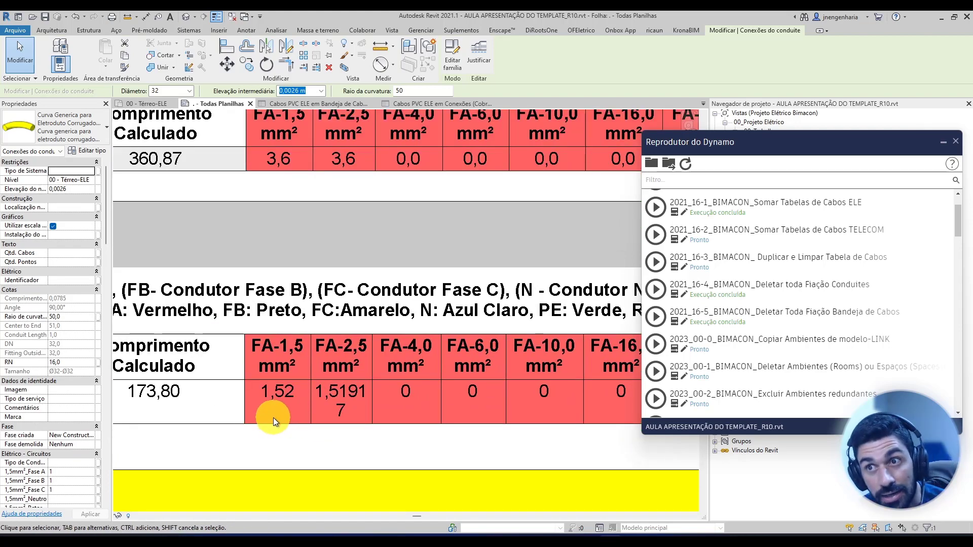
scroll(273, 417, down, 4)
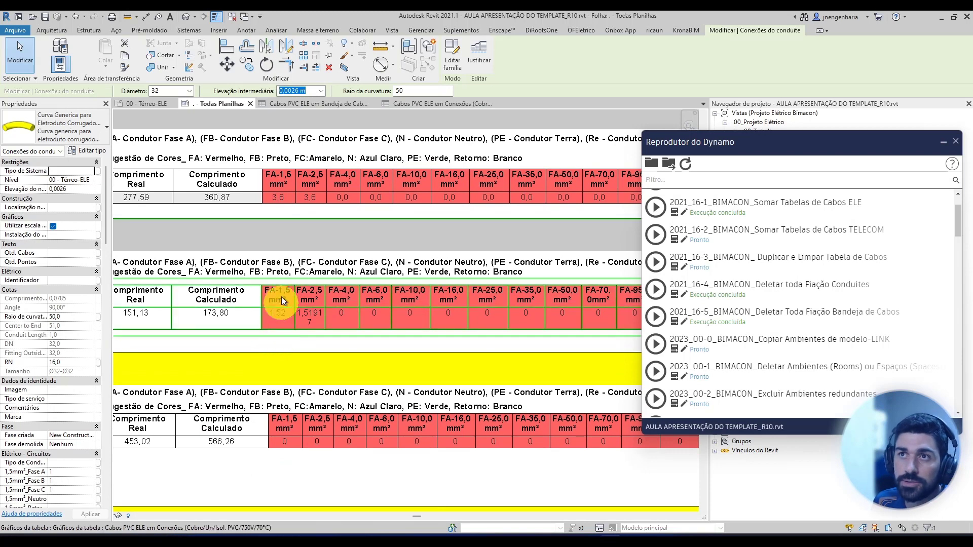
Run the 2021_16-1_BIMACON_Somar Tabelas de Cabos ELE script to update the SOMA Cabos PVC ELE tables
middle_drag(274, 274, 292, 372)
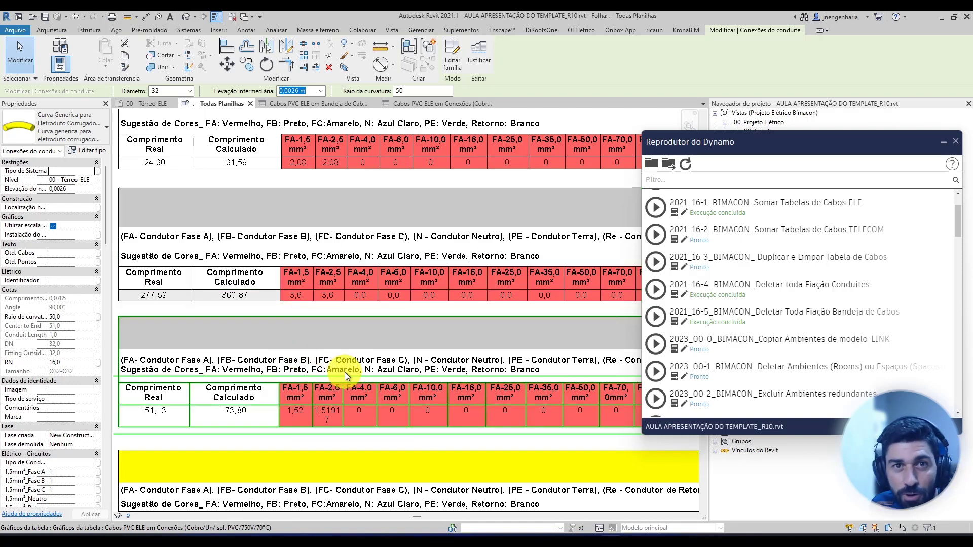
middle_drag(348, 404, 360, 266)
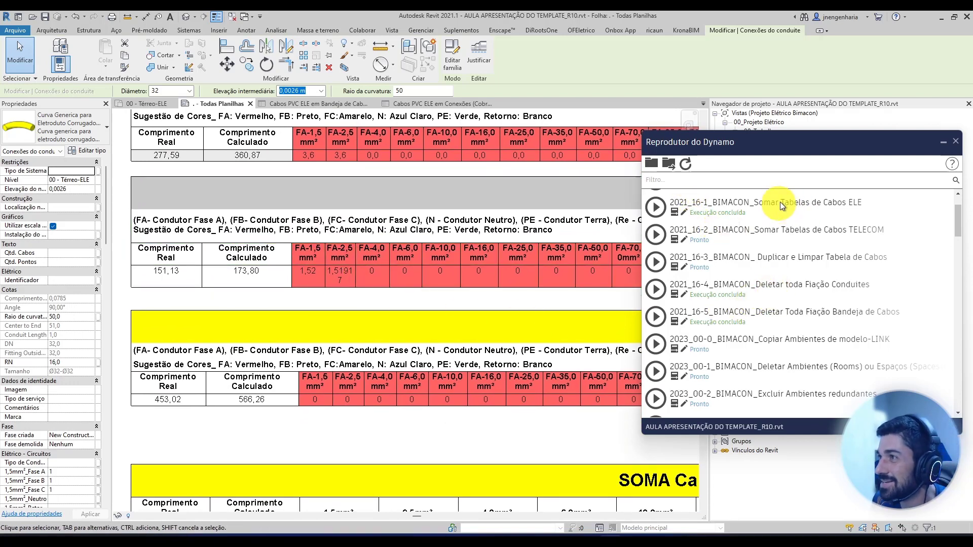
click(656, 208)
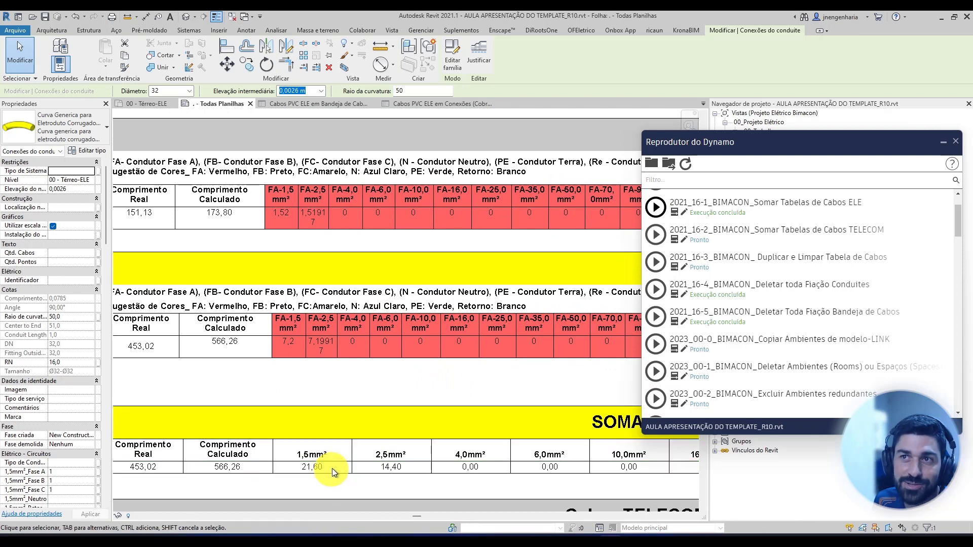
Compare the FA-1,5 and FA-2,5 mm² values of the tray, conduit and fitting tables with the SOMA Cabos PVC ELE TOTAL table
middle_drag(342, 356, 336, 421)
middle_drag(287, 169, 306, 287)
mouse_move(319, 348)
middle_down()
mouse_move(316, 257)
mouse_move(310, 341)
middle_up()
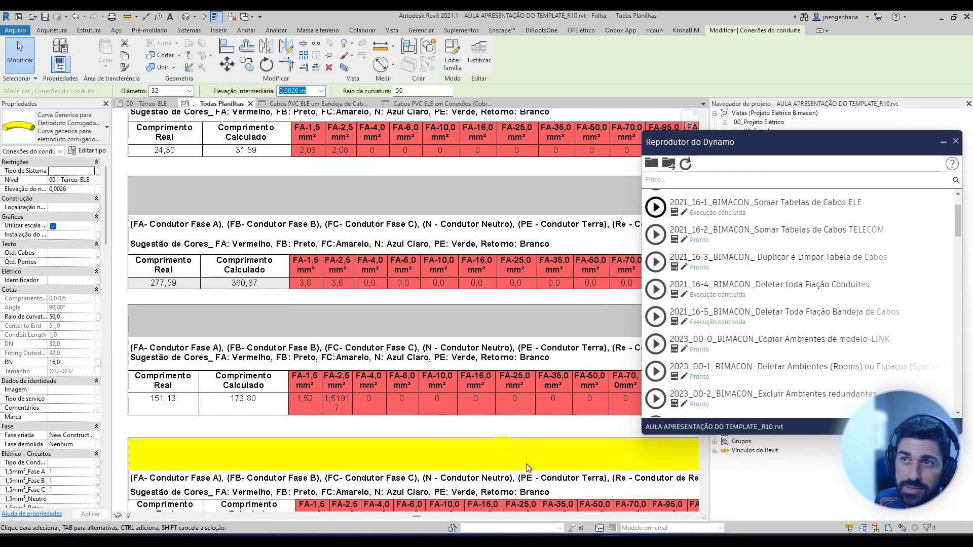
middle_drag(334, 294, 326, 224)
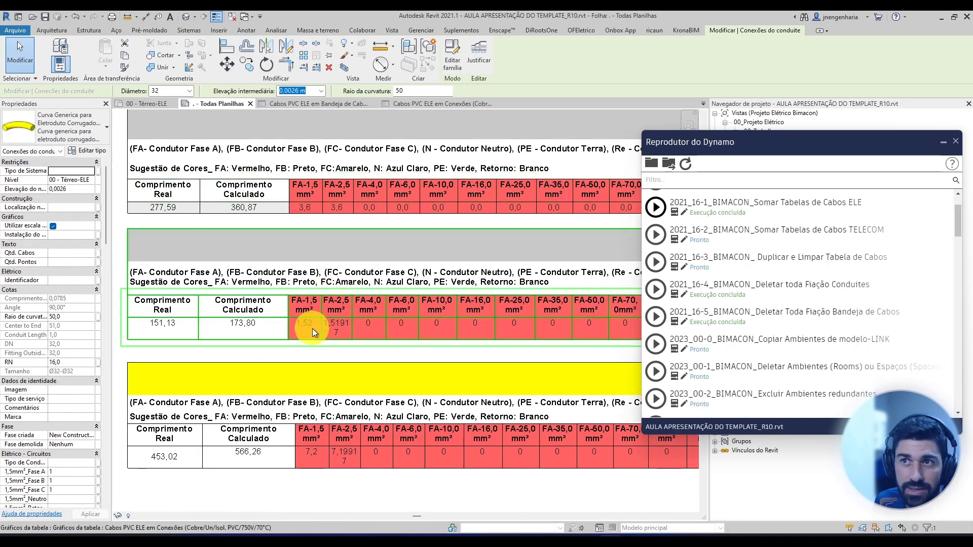
scroll(312, 439, up, 1)
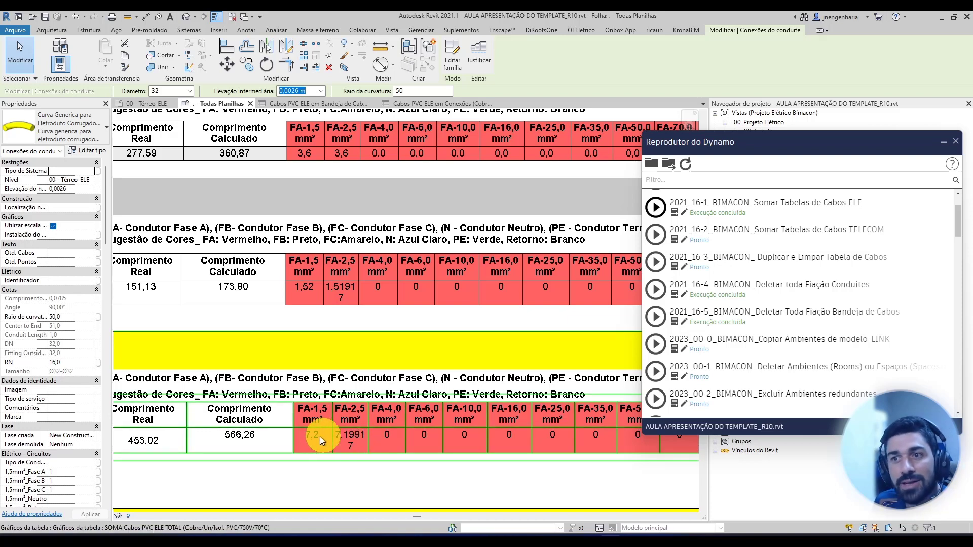
scroll(317, 439, down, 1)
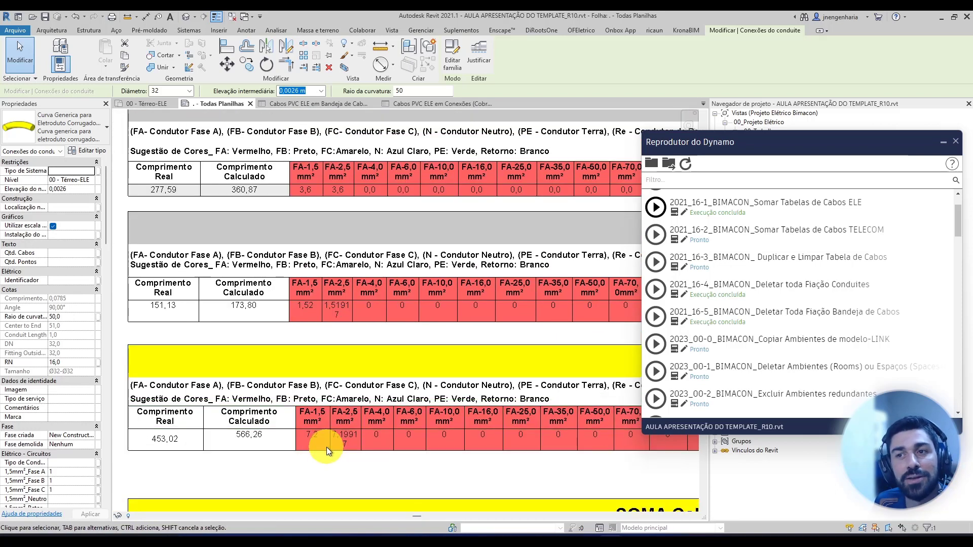
scroll(326, 447, up, 1)
scroll(309, 439, down, 2)
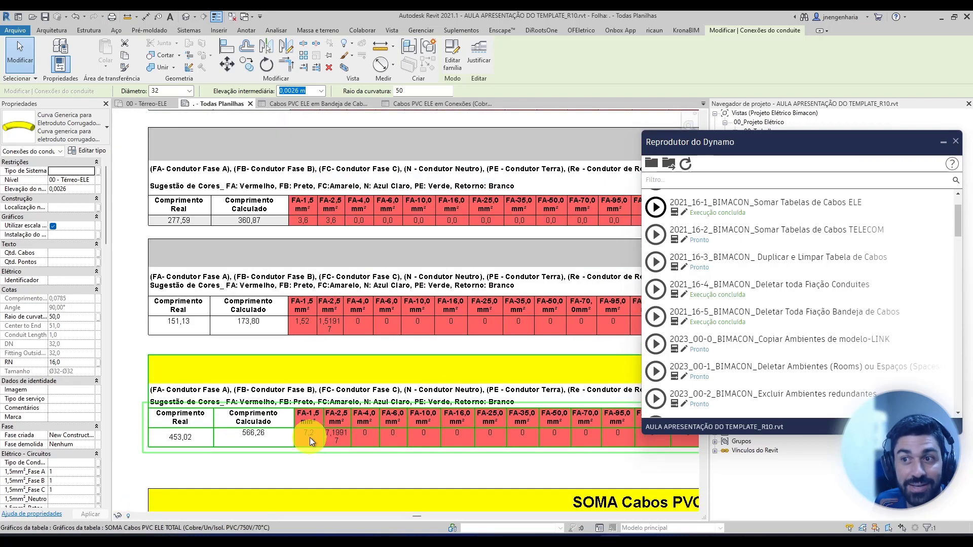
scroll(324, 458, up, 2)
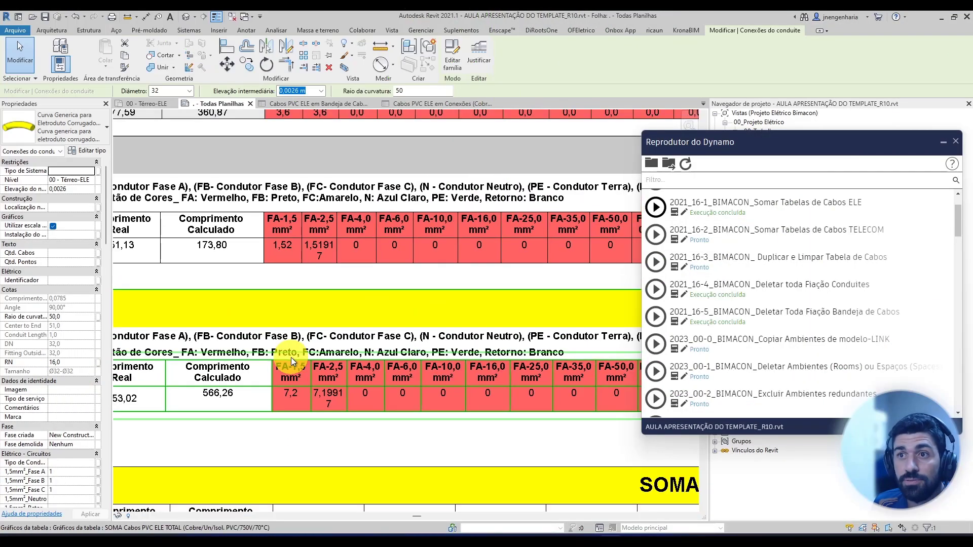
scroll(299, 391, down, 1)
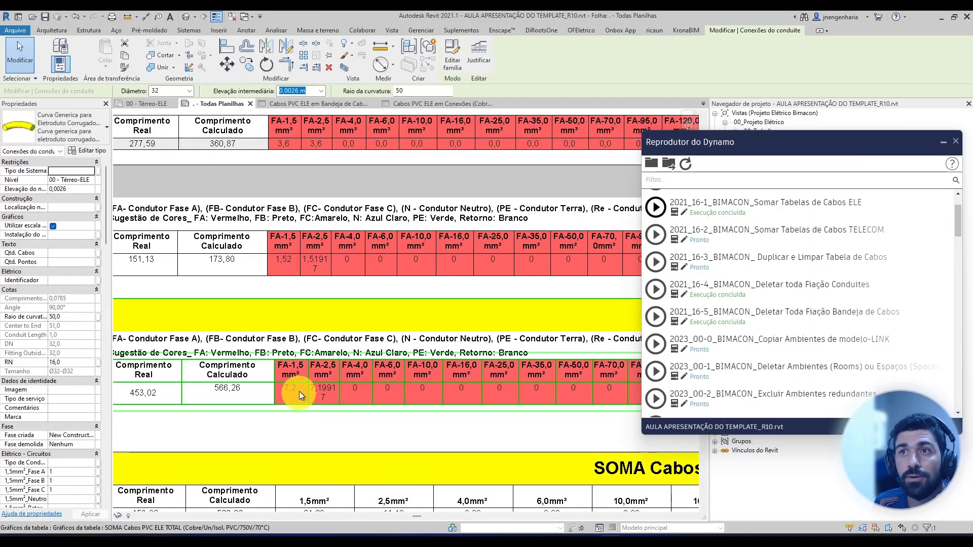
Examine the FB and FC columns of the SOMA Cabos PVC ELE TOTAL table
scroll(289, 281, down, 2)
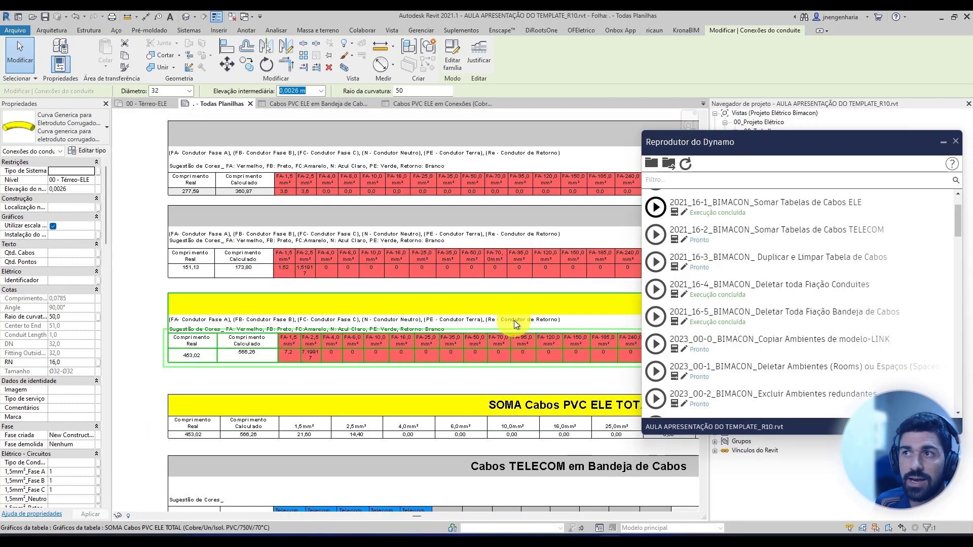
scroll(395, 330, down, 2)
scroll(458, 375, up, 4)
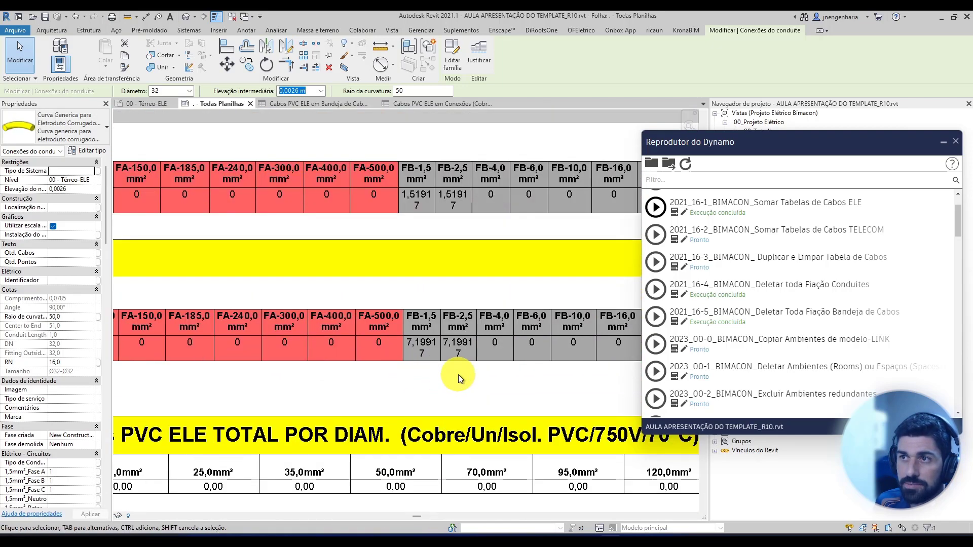
scroll(422, 363, down, 4)
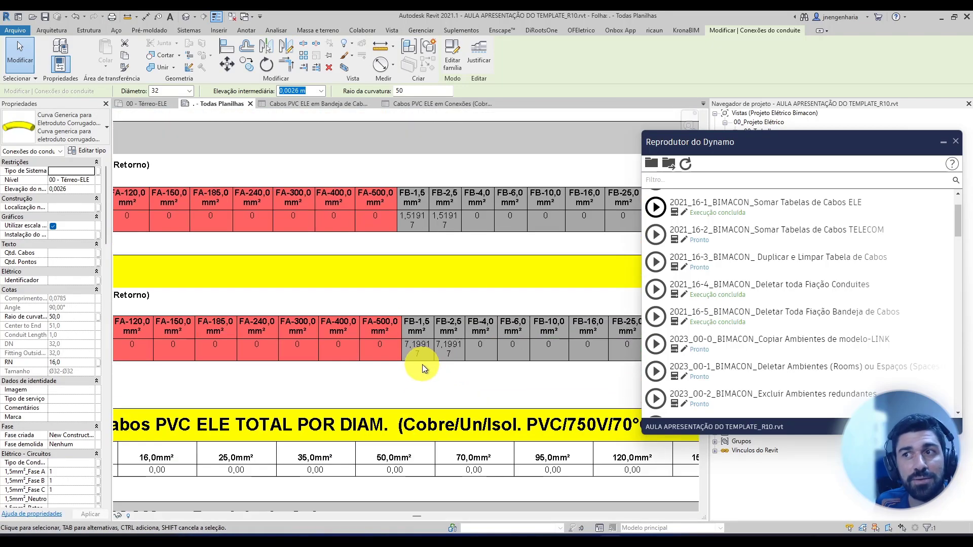
scroll(296, 359, up, 5)
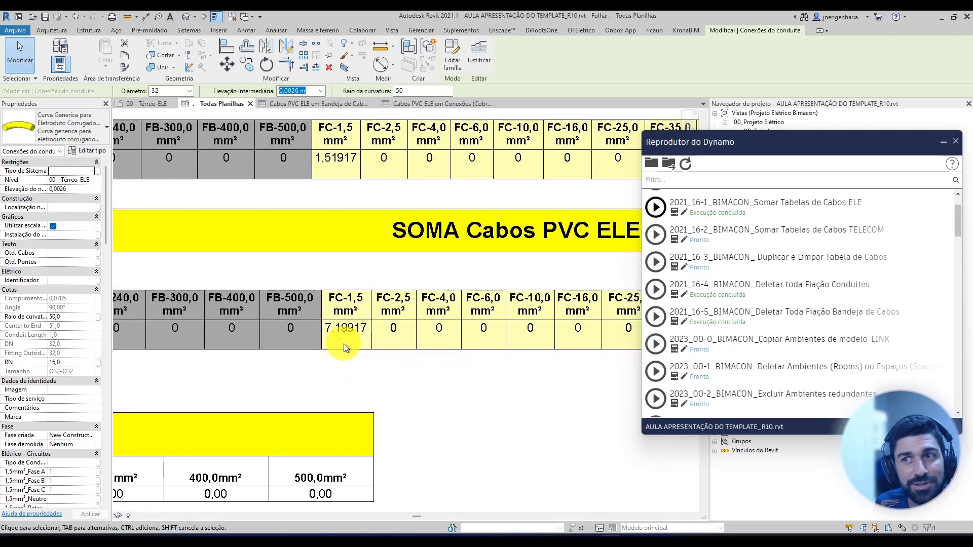
Switch to the Windows Calculator and multiply 7,2 by 3 to verify the 1,5 mm² total across the three phases
click(683, 536)
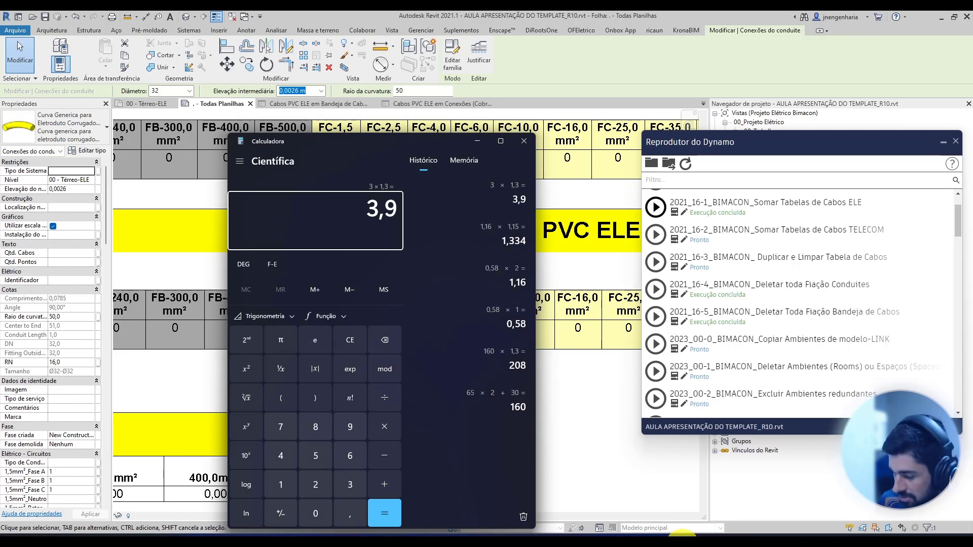
text(7,2*3)
key(Return)
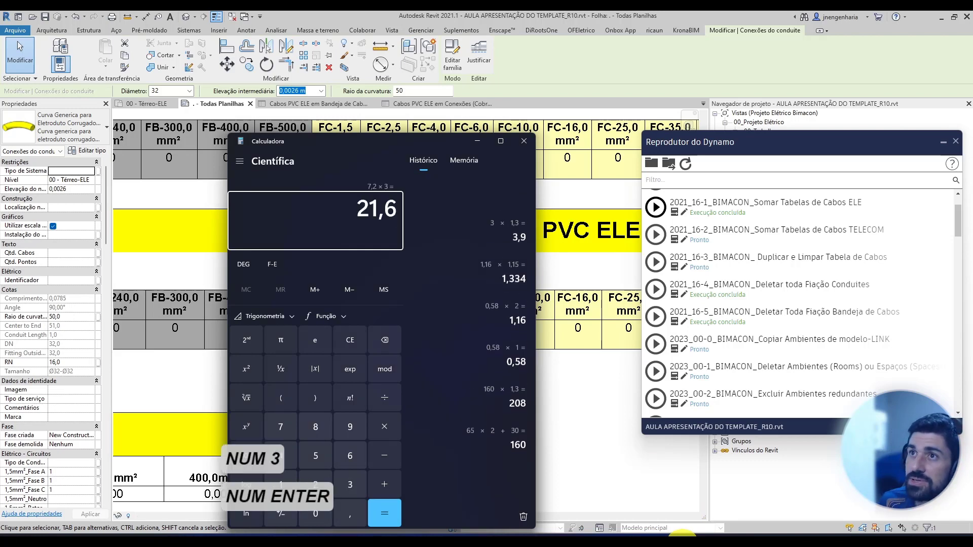
Return to the Todas Planilhas sheet and examine the FC, N and PE columns of the SOMA Cabos PVC ELE TOTAL table
click(196, 275)
scroll(501, 288, down, 2)
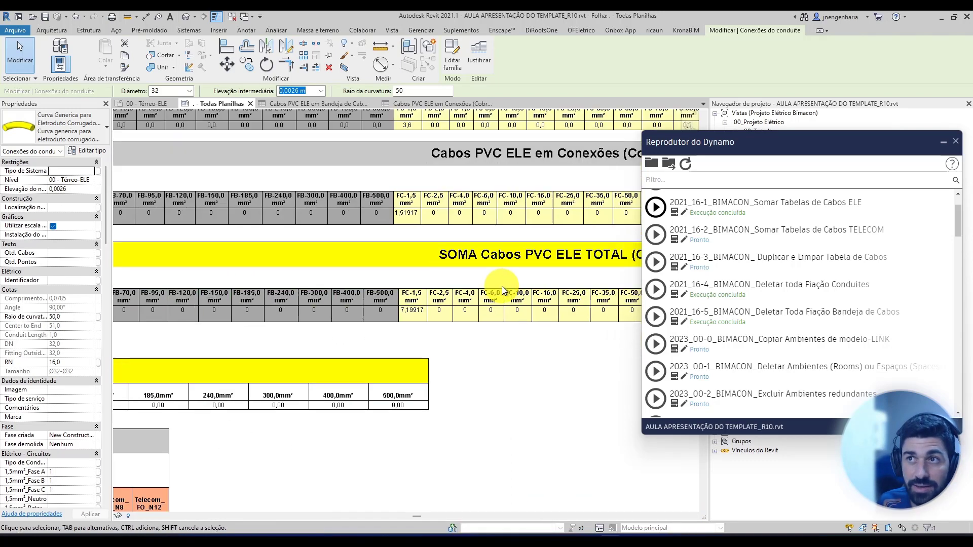
scroll(409, 297, up, 4)
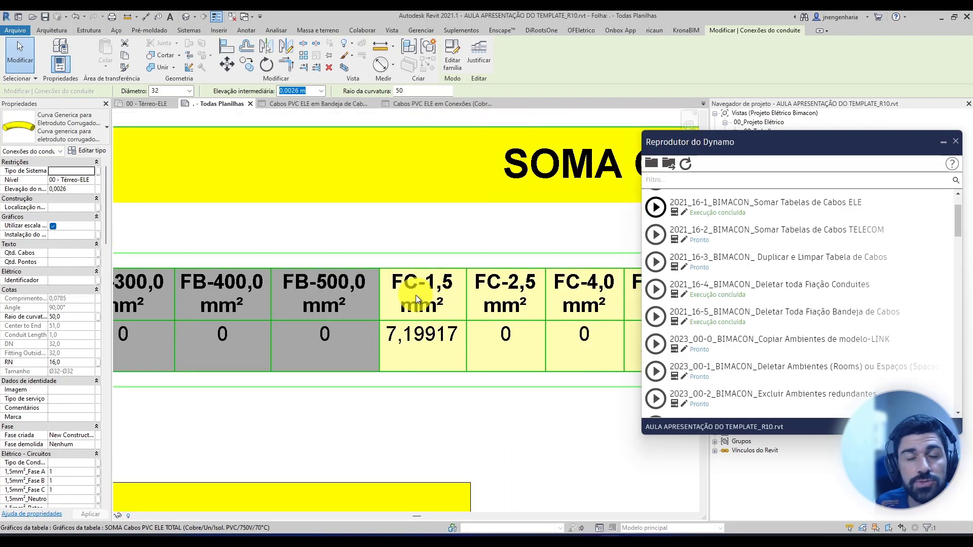
scroll(416, 299, down, 3)
middle_drag(480, 330, 202, 341)
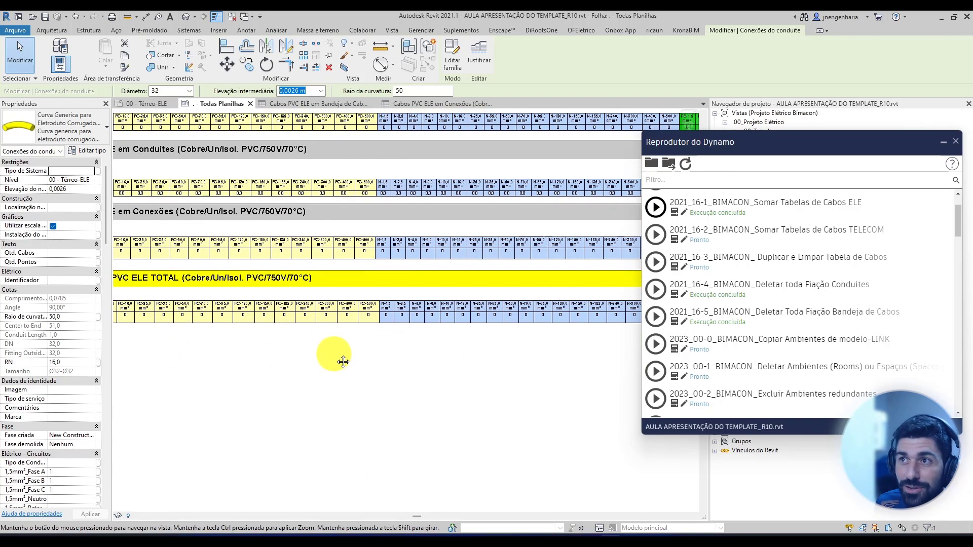
scroll(418, 314, up, 2)
scroll(358, 358, down, 2)
scroll(531, 318, up, 3)
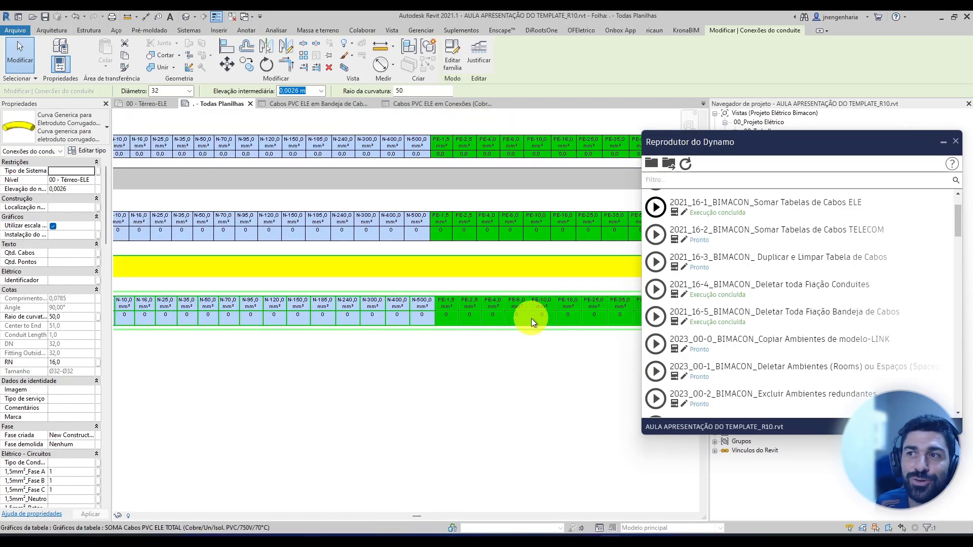
Check the 1,5 mm² value of the SOMA Cabos PVC ELE TOTAL POR DIAM. table against the Windows Calculator result
scroll(531, 322, down, 4)
middle_drag(244, 369, 598, 372)
middle_drag(250, 385, 484, 381)
middle_drag(335, 350, 541, 326)
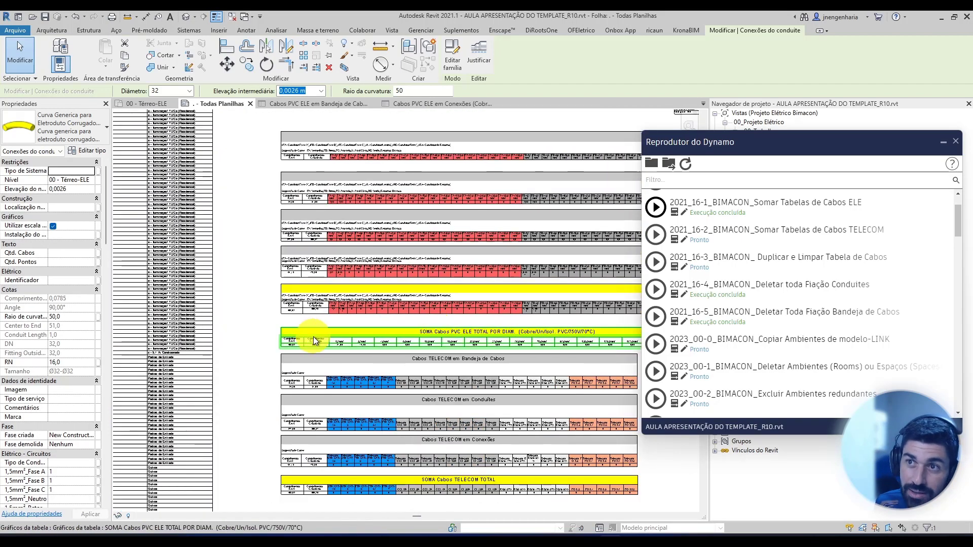
scroll(312, 338, up, 2)
scroll(406, 368, up, 2)
scroll(370, 366, down, 1)
middle_drag(370, 366, 258, 363)
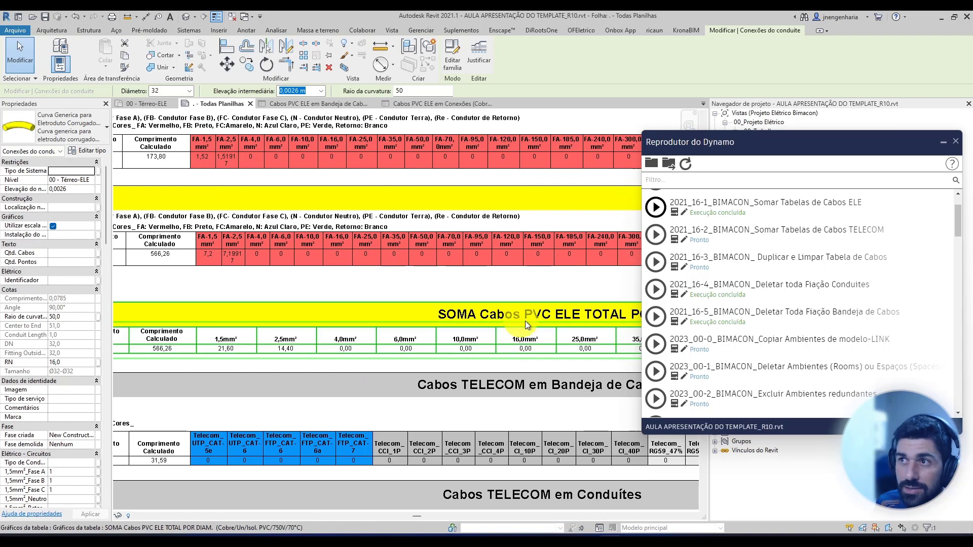
middle_drag(584, 328, 564, 330)
scroll(214, 376, up, 3)
middle_drag(228, 362, 254, 368)
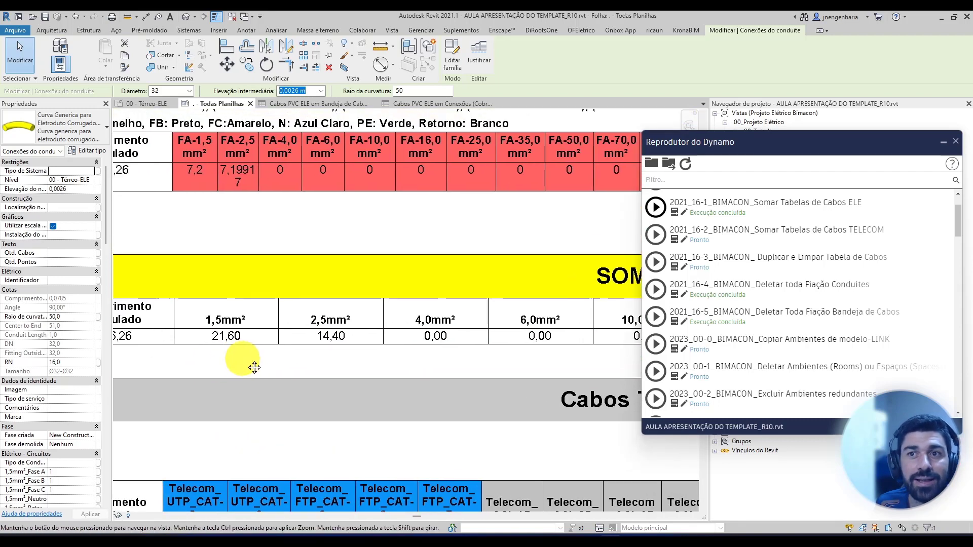
scroll(254, 367, down, 2)
click(672, 536)
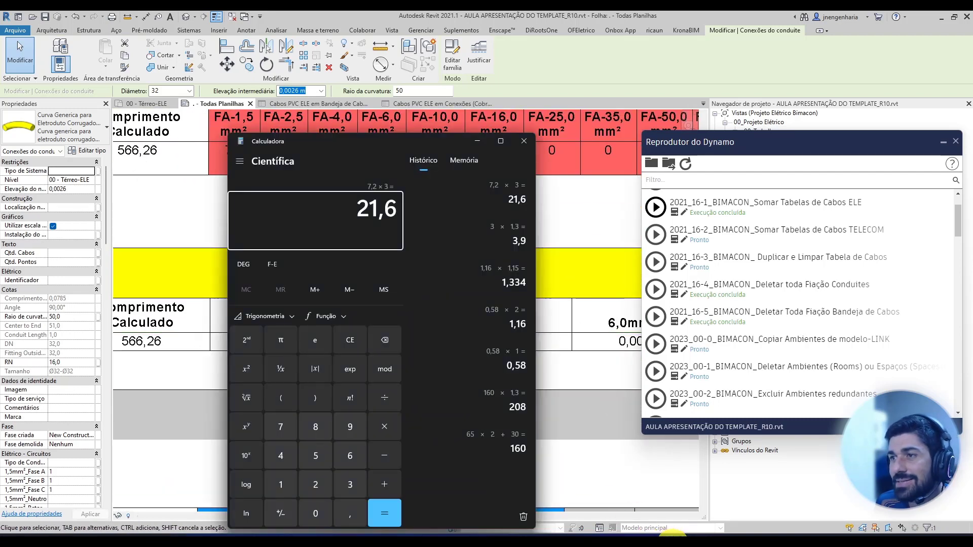
click(673, 535)
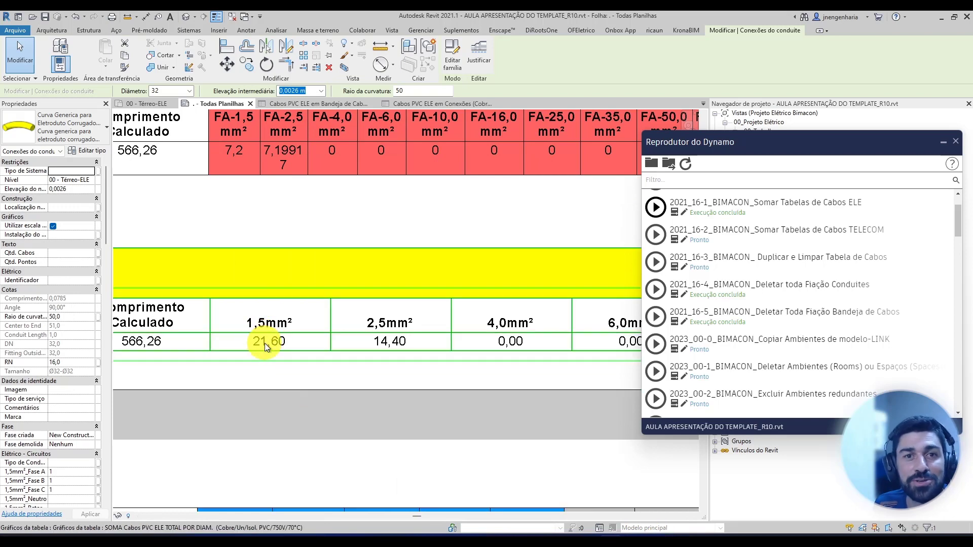
middle_drag(281, 364, 334, 374)
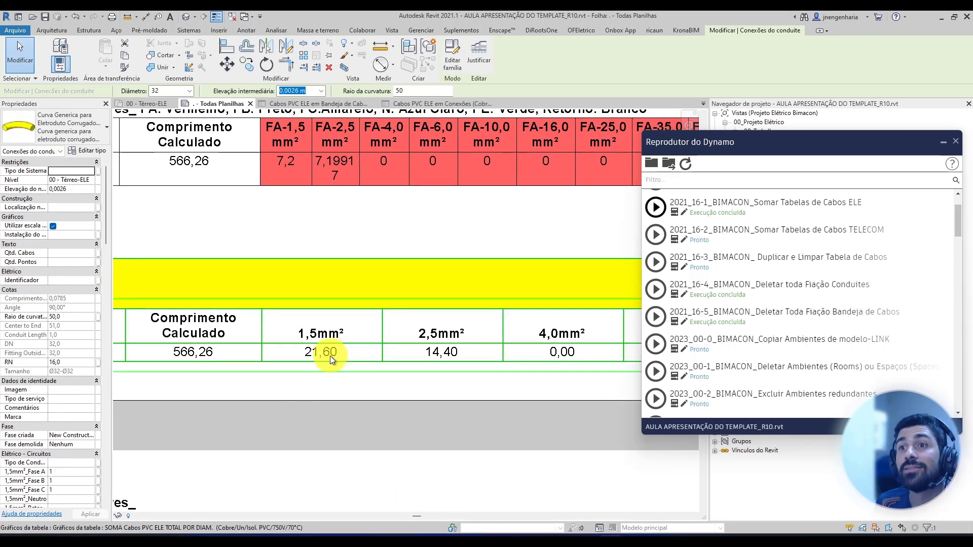
Compare the phase columns of the SOMA Cabos PVC ELE TOTAL table with the full row of the TOTAL POR DIAM. table below it
scroll(330, 356, down, 2)
middle_drag(341, 352, 229, 338)
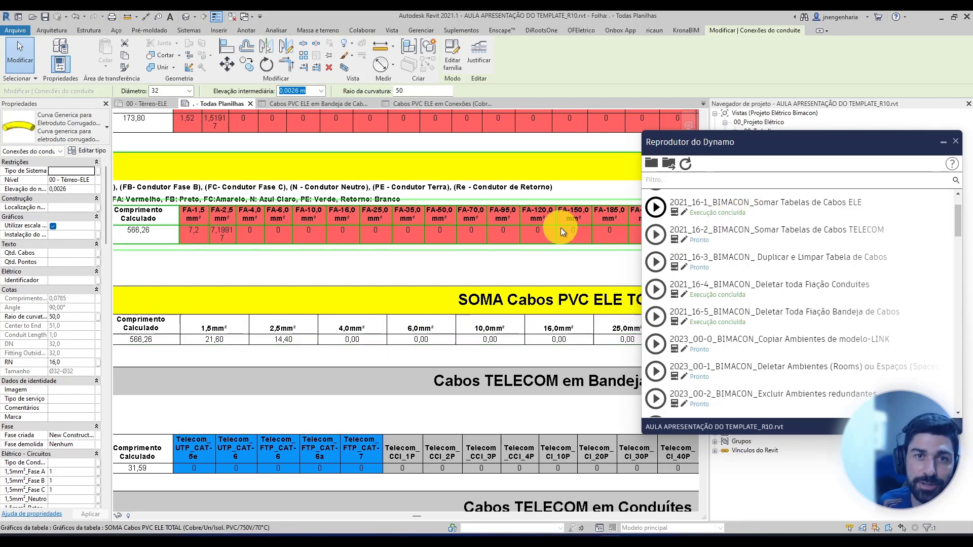
middle_drag(314, 268, 219, 292)
scroll(221, 292, down, 1)
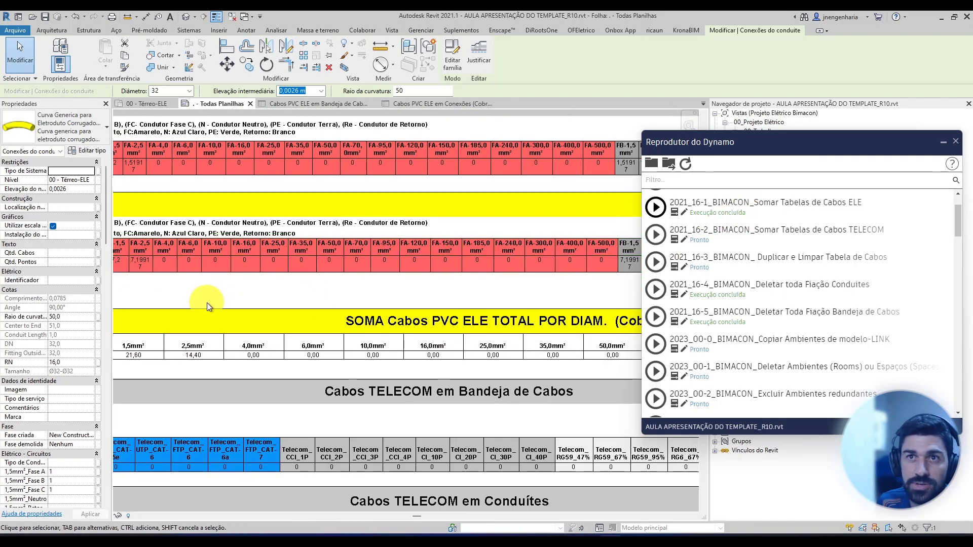
scroll(278, 306, up, 3)
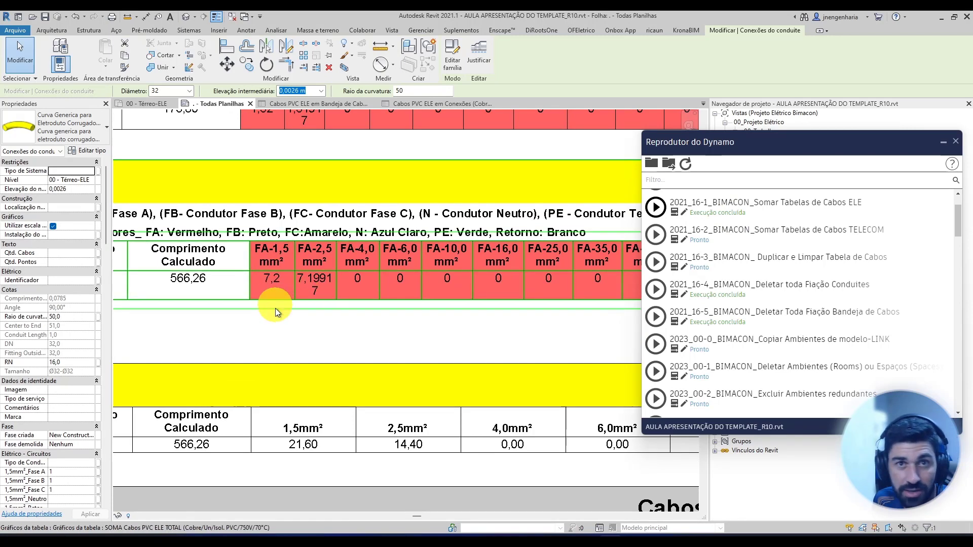
scroll(290, 293, down, 5)
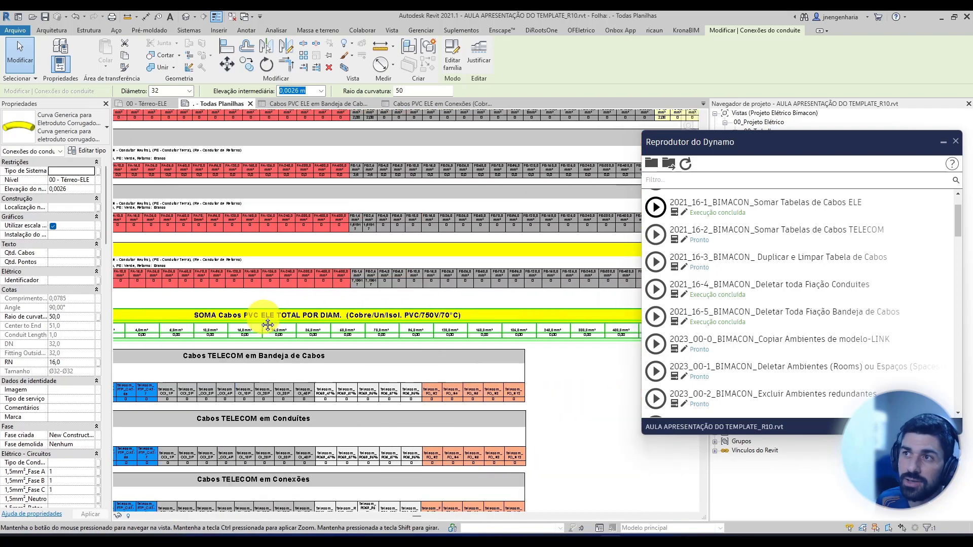
middle_drag(268, 325, 167, 324)
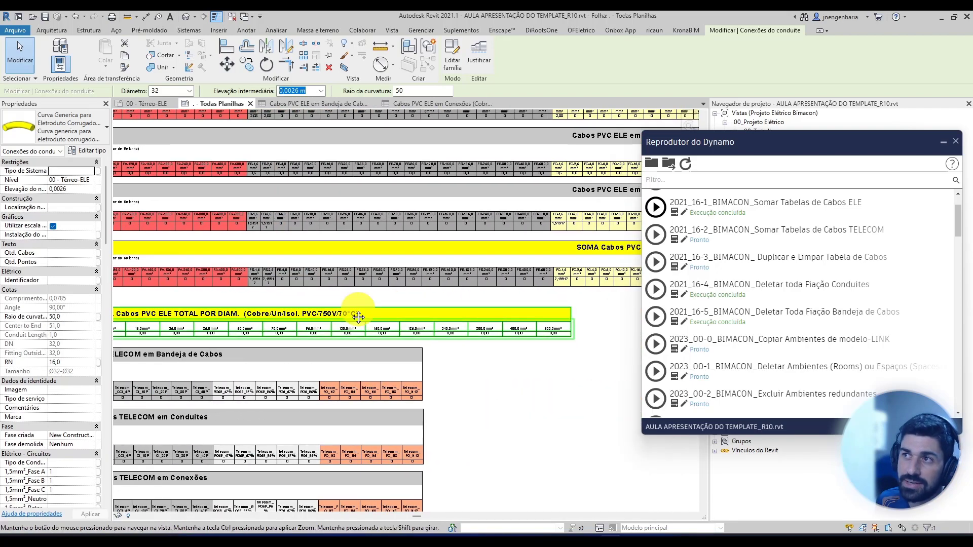
middle_drag(359, 315, 237, 315)
middle_drag(195, 380, 484, 336)
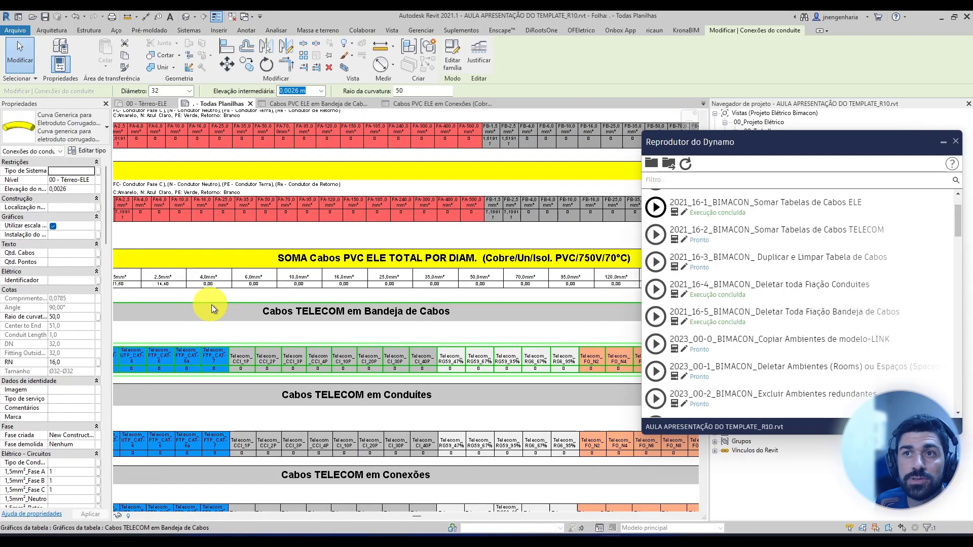
Compare the 1,5 and 2,5 mm² totals by diameter with the FA values in the conduit, fitting and total cable tables
scroll(387, 339, up, 5)
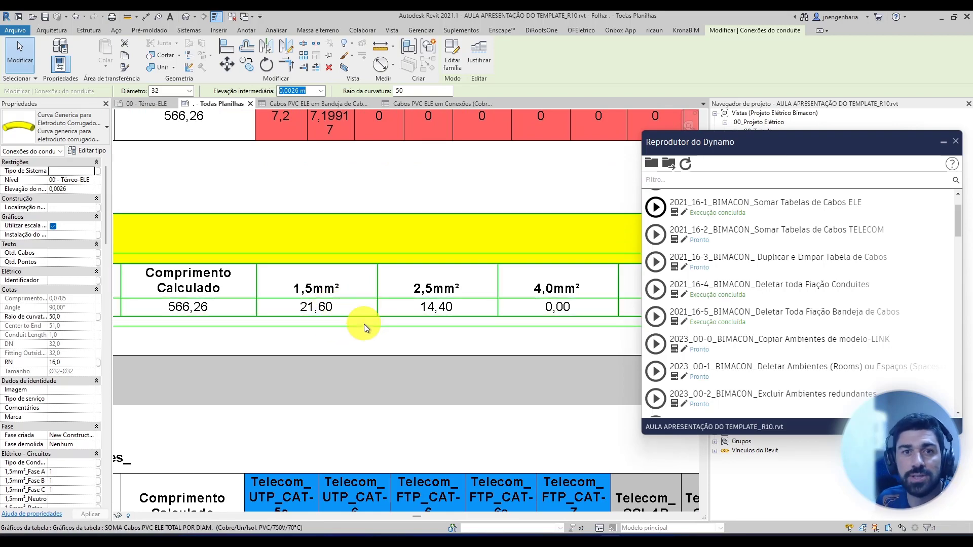
scroll(348, 334, down, 1)
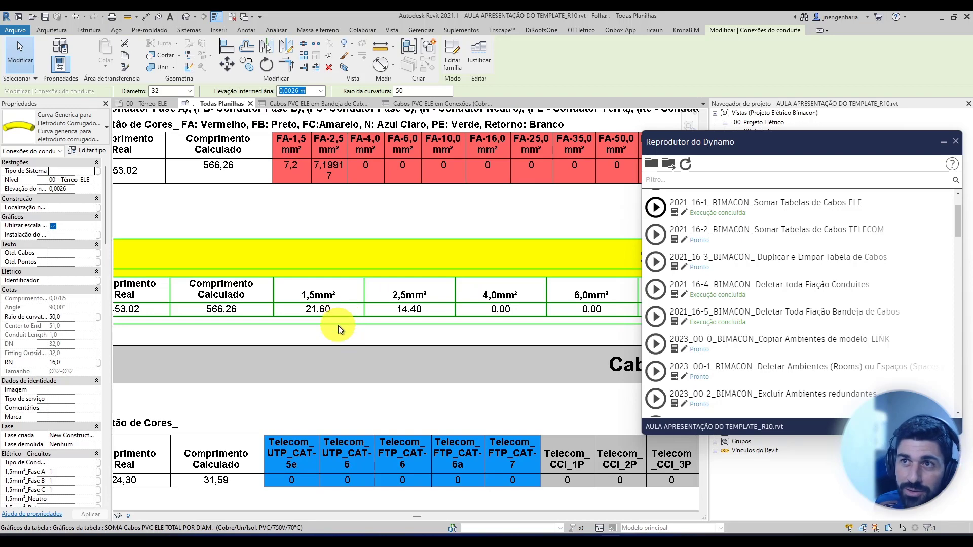
middle_drag(339, 325, 314, 357)
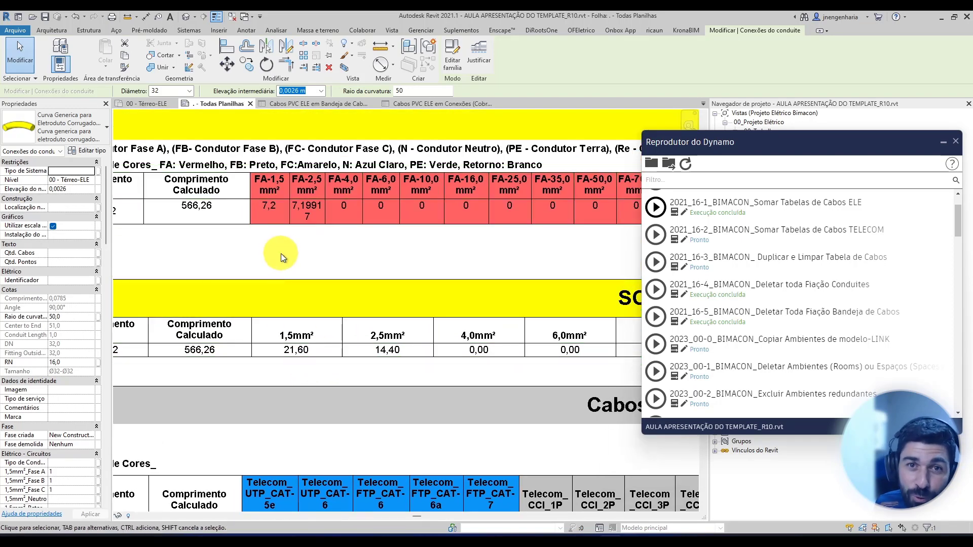
scroll(336, 269, down, 2)
middle_drag(342, 287, 332, 387)
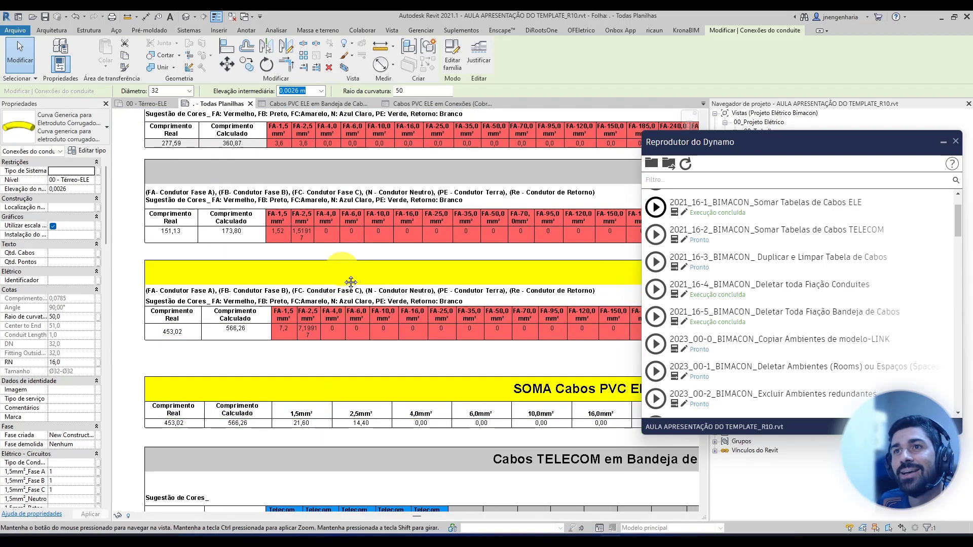
middle_drag(351, 282, 355, 329)
scroll(354, 362, up, 1)
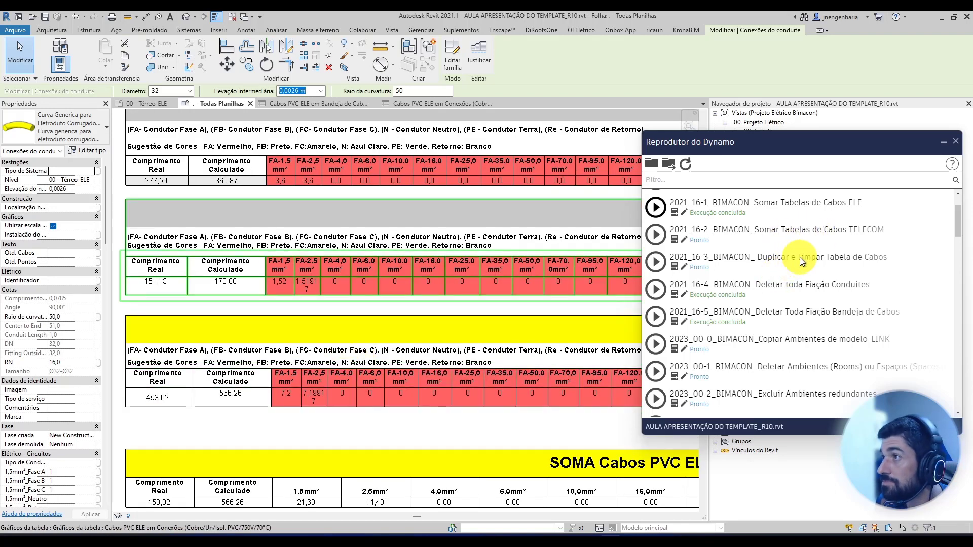
scroll(424, 339, down, 2)
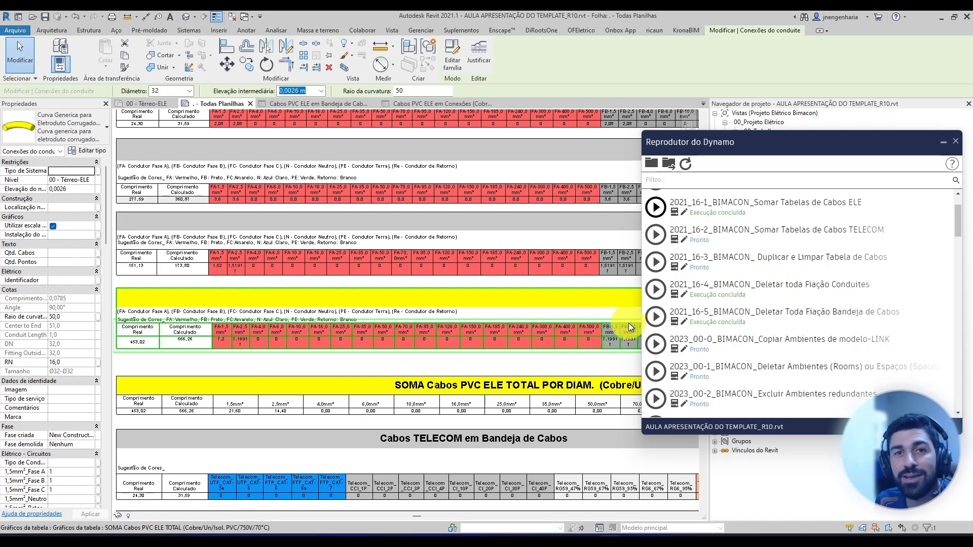
Examine the 2,5 mm² total in the SOMA Cabos PVC ELE TOTAL POR DIAM. table
middle_drag(387, 408, 426, 365)
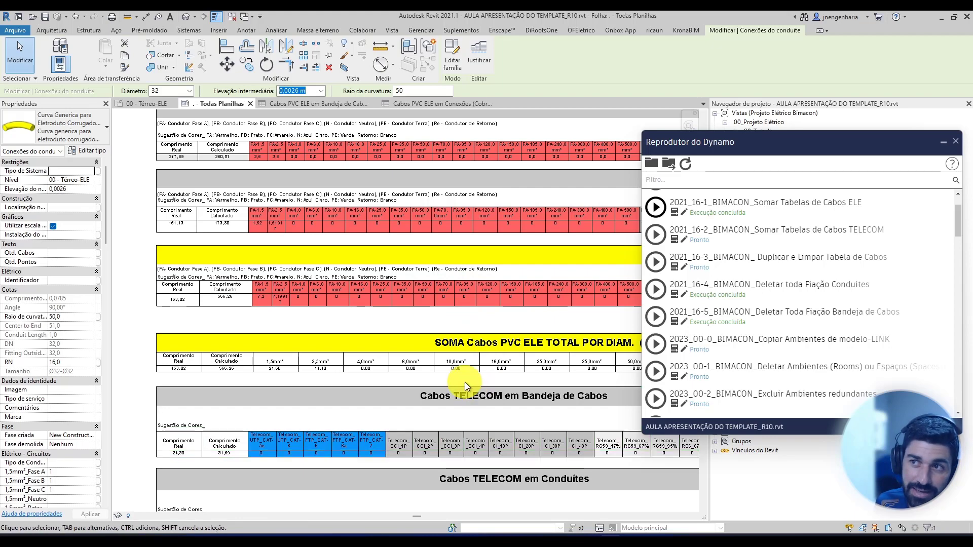
scroll(464, 383, up, 3)
middle_drag(404, 402, 451, 406)
scroll(405, 400, up, 1)
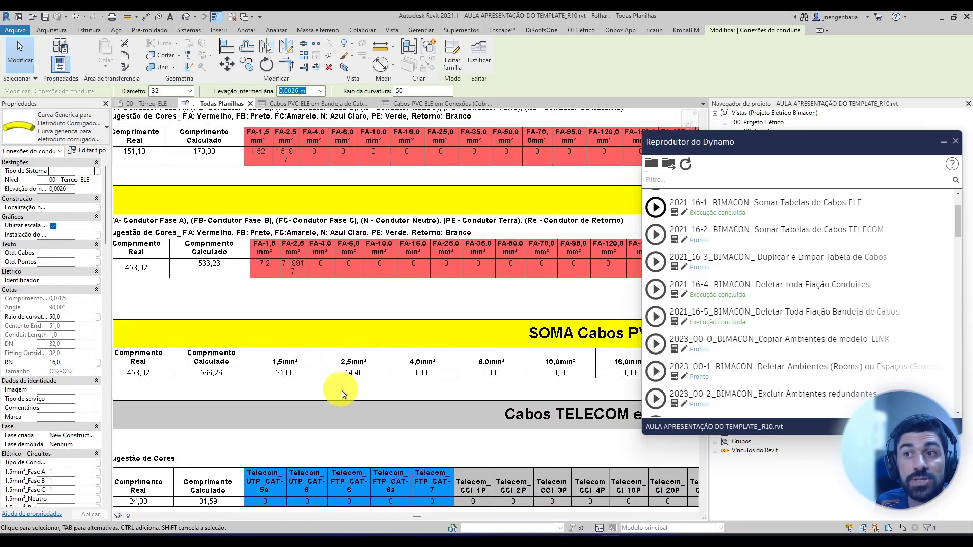
scroll(355, 385, up, 1)
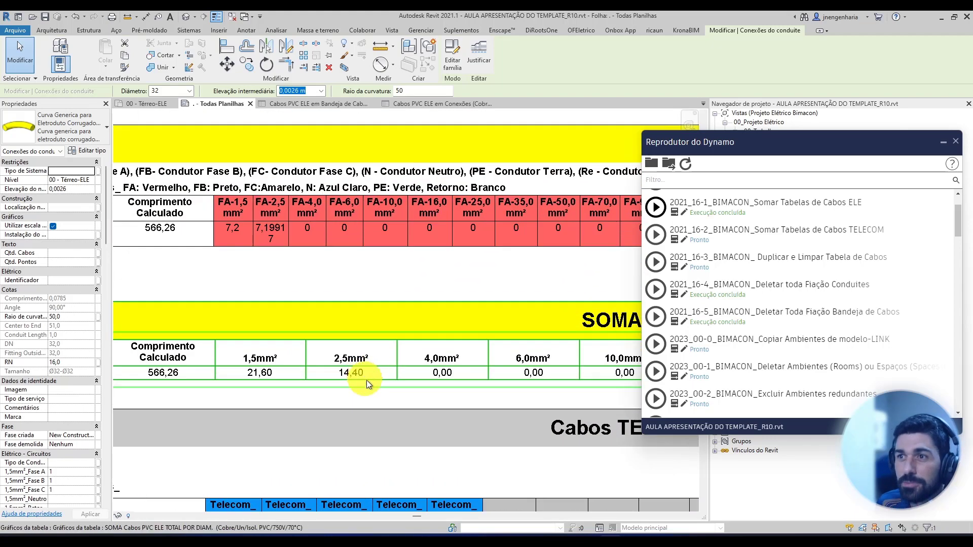
scroll(257, 364, down, 3)
scroll(263, 368, up, 4)
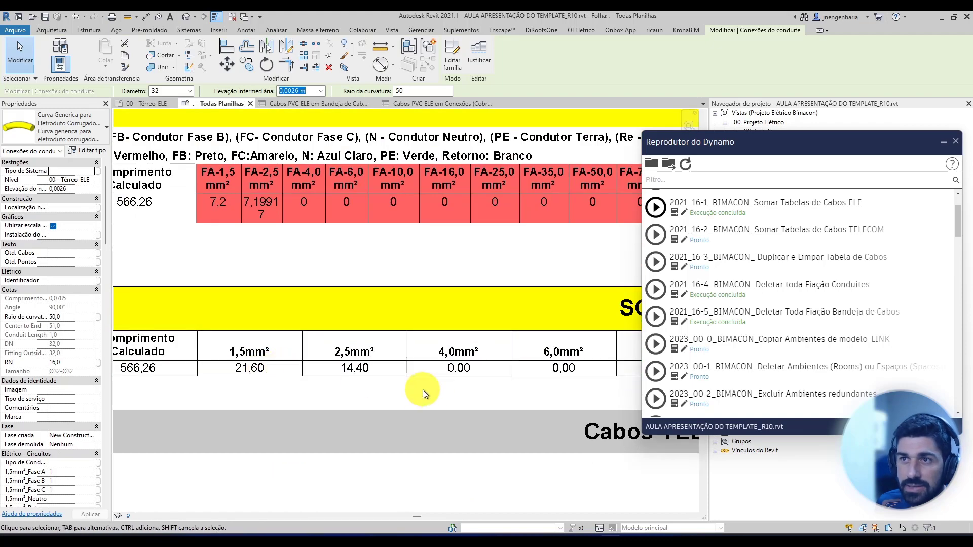
Examine the 4,0 to 500,0 mm² columns of the SOMA Cabos PVC ELE TOTAL POR DIAM. table
scroll(268, 380, down, 3)
middle_drag(310, 359, 167, 341)
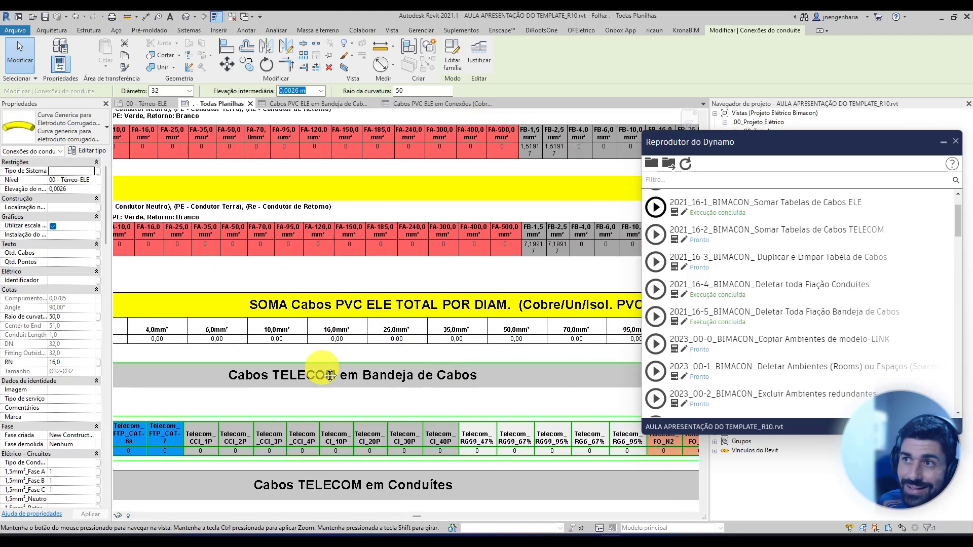
mouse_move(350, 375)
middle_down()
mouse_move(129, 364)
mouse_move(133, 375)
mouse_move(163, 374)
middle_up()
scroll(496, 344, up, 2)
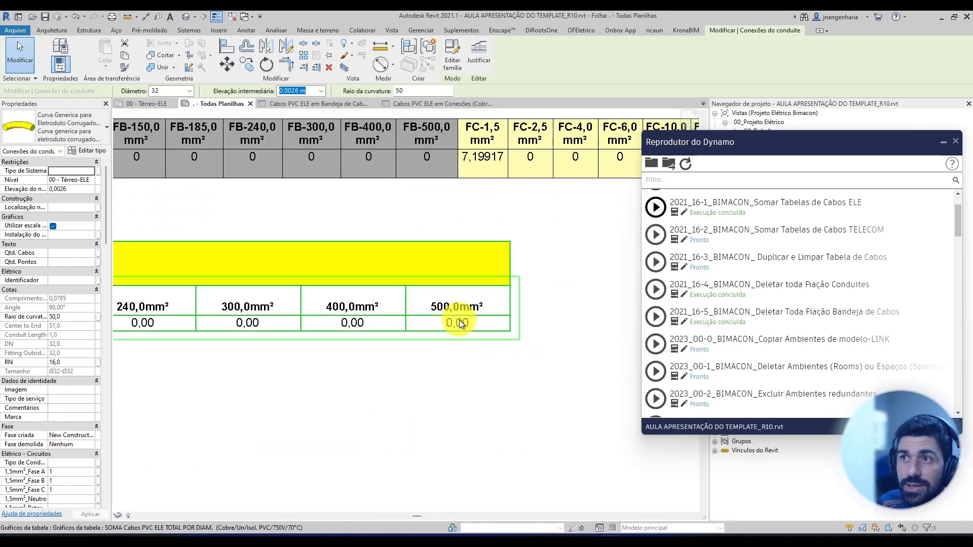
scroll(536, 357, down, 2)
middle_drag(372, 367, 521, 366)
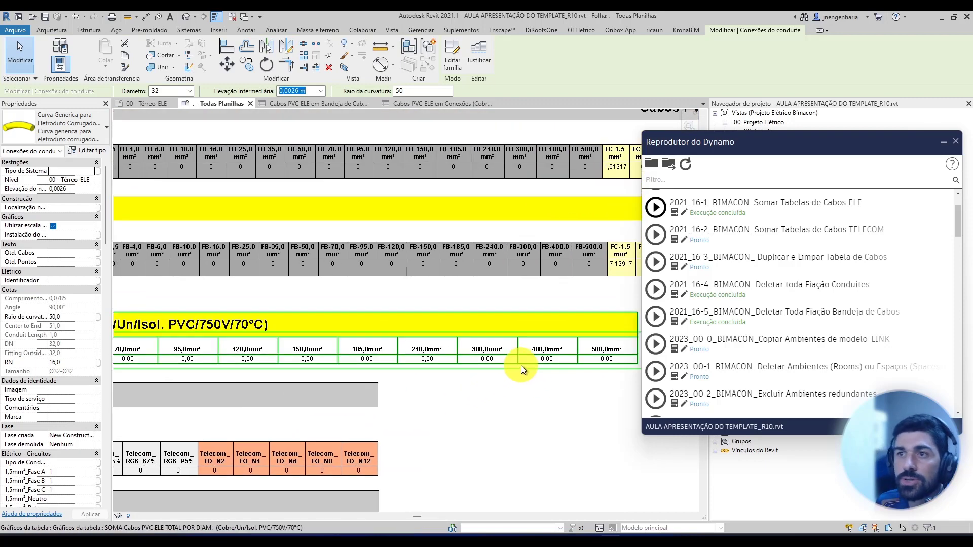
middle_drag(211, 381, 385, 408)
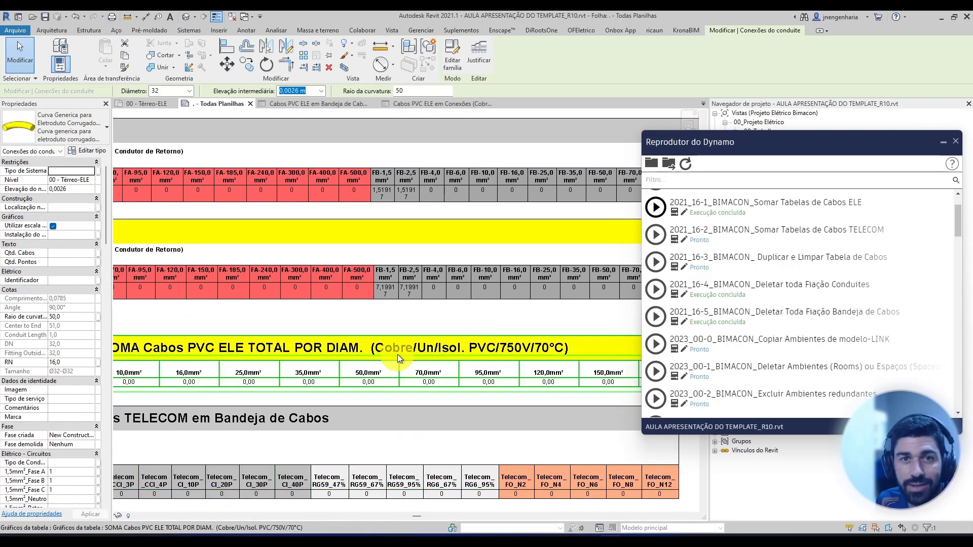
middle_drag(293, 394, 468, 362)
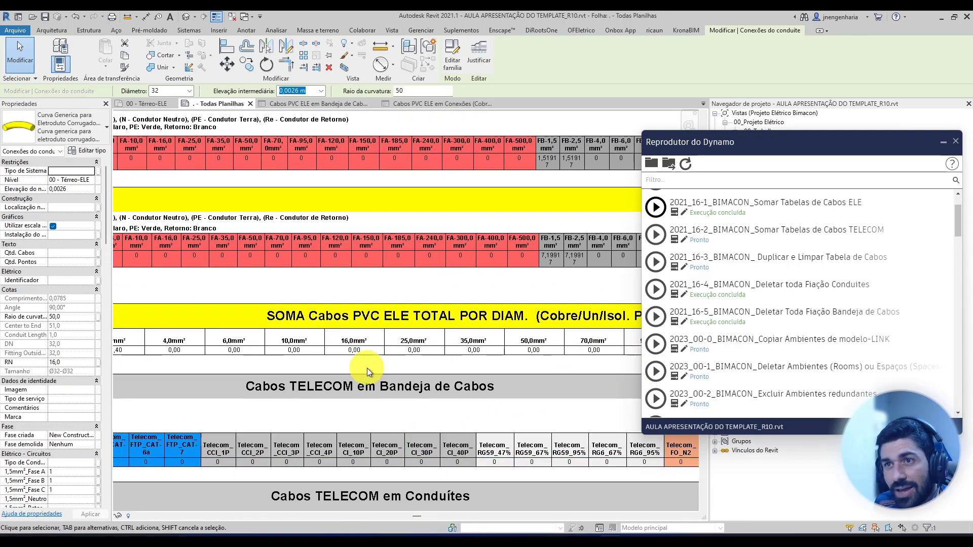
Open the SOMA Cabos PVC ELE TOTAL POR DIAM. schedule, select its 4,0 to 25,0 mm² columns, and return to the Todas Planilhas sheet
double_click(340, 346)
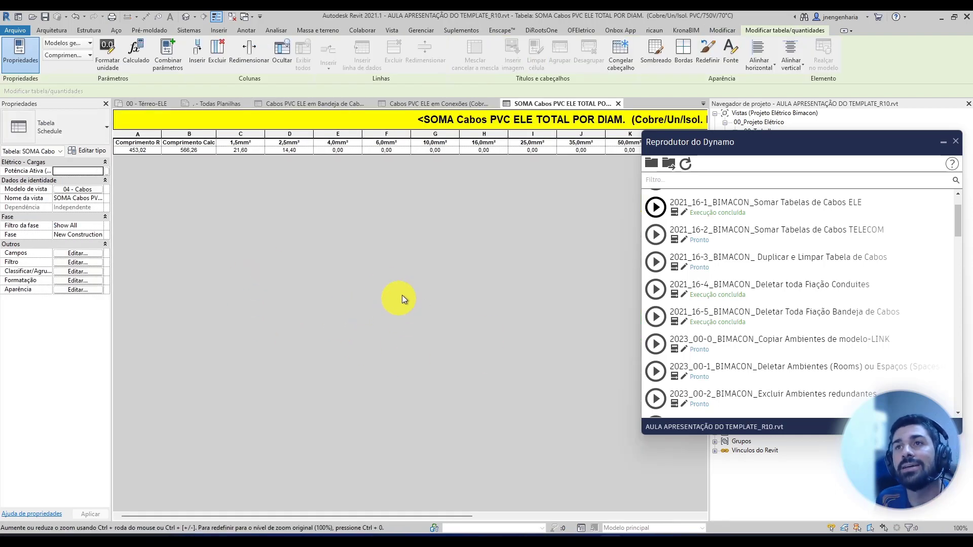
drag(350, 136, 519, 150)
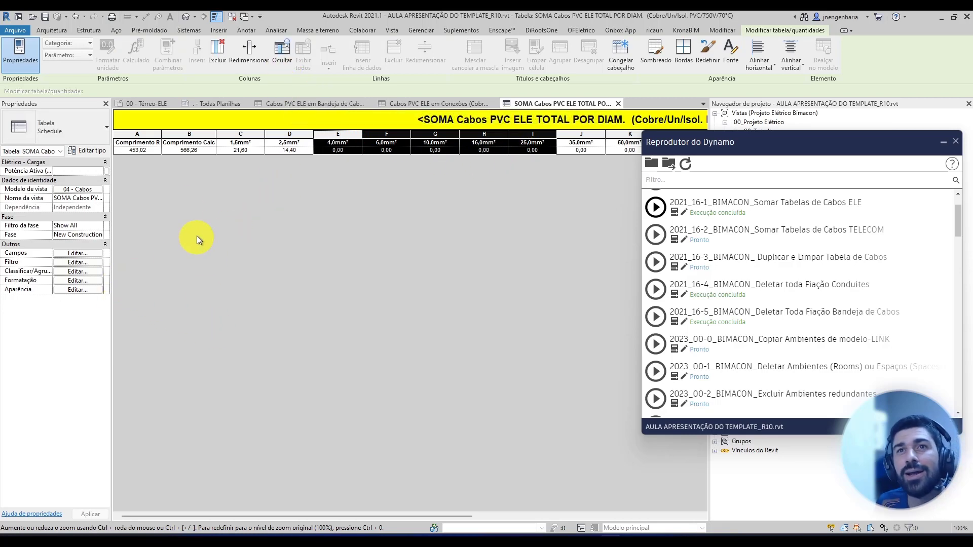
click(212, 104)
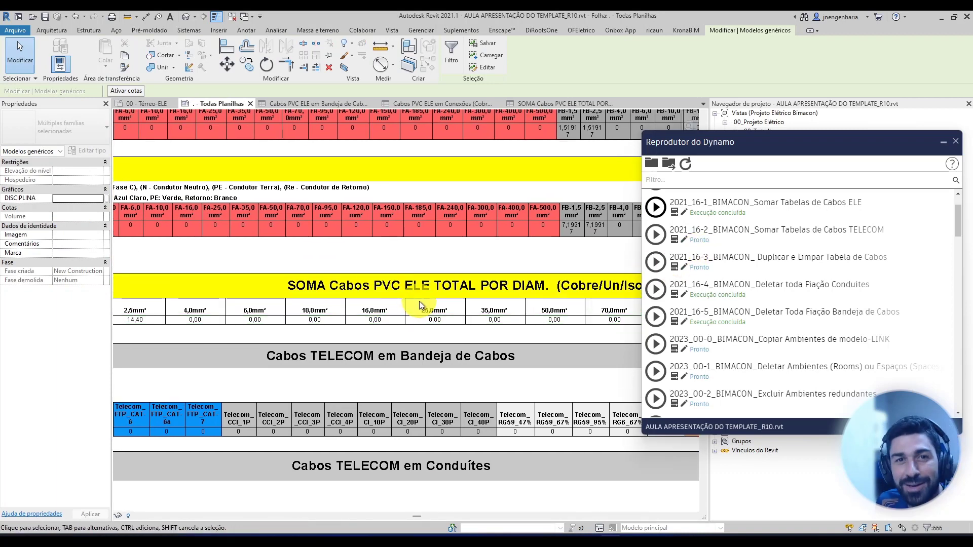
middle_drag(331, 385, 462, 402)
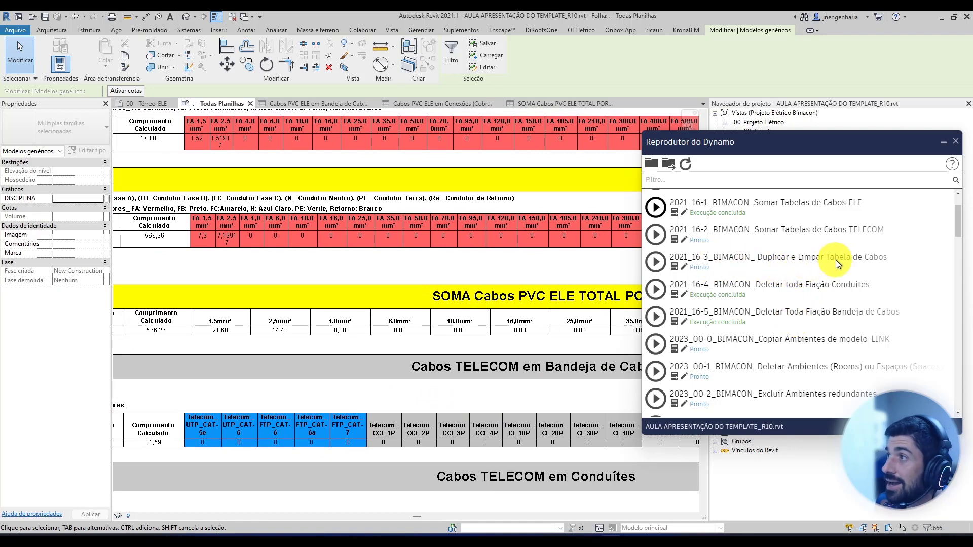
Show the input settings of the 2021_16-3_BIMACON_ Duplicar e Limpar Tabela de Cabos script in Dynamo Player
scroll(373, 293, down, 4)
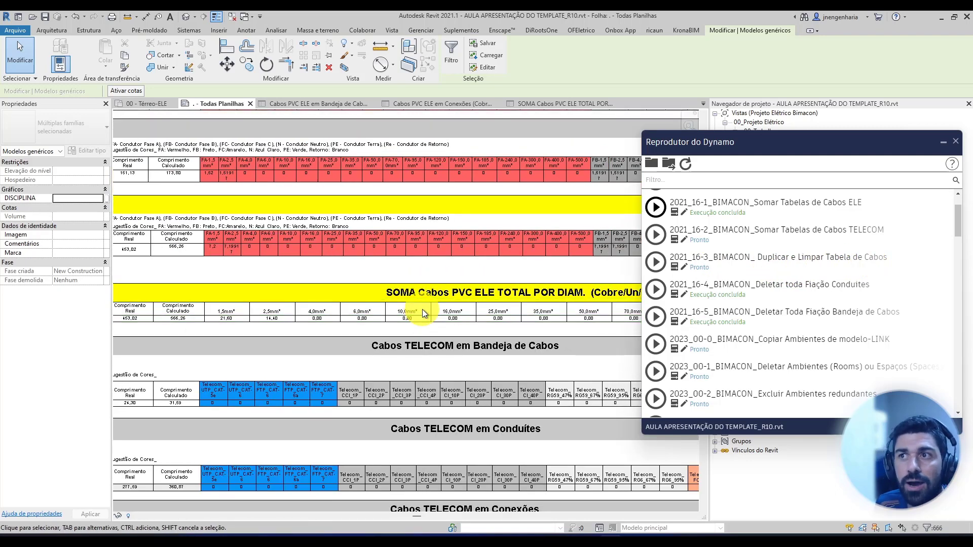
scroll(418, 305, down, 1)
click(674, 267)
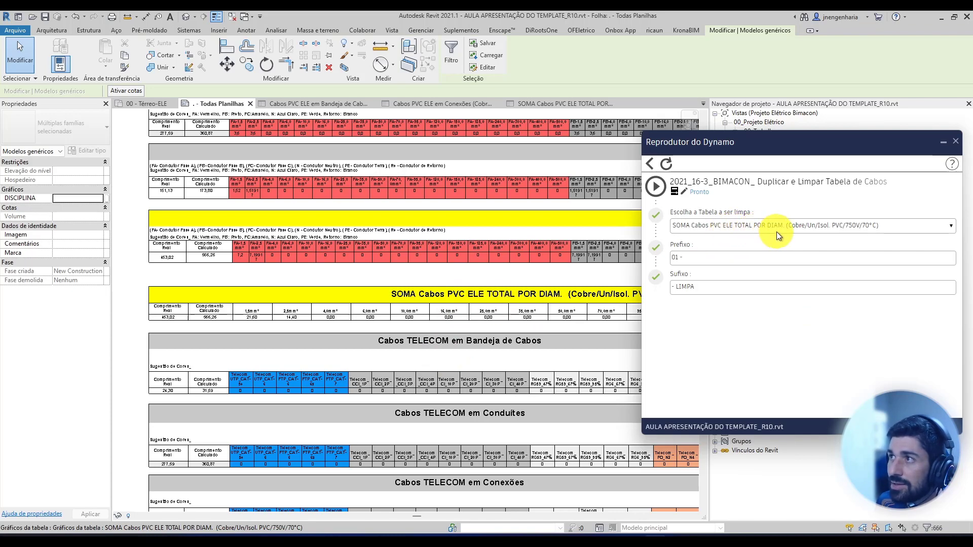
Examine the FA and FB columns of the SOMA Cabos PVC ELE TOTAL table and the neighbouring tables on the sheet
scroll(257, 257, up, 3)
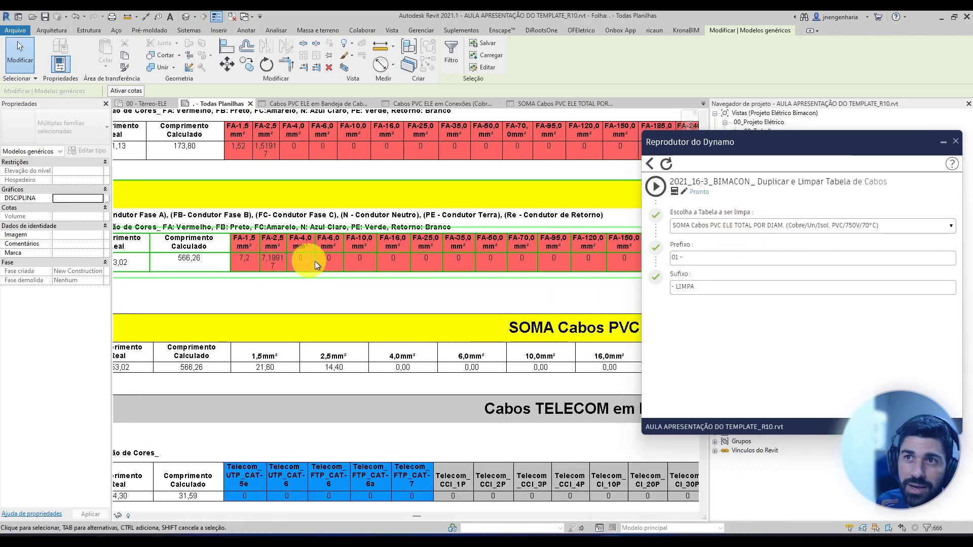
scroll(276, 266, down, 3)
middle_drag(628, 303, 458, 302)
scroll(458, 255, up, 3)
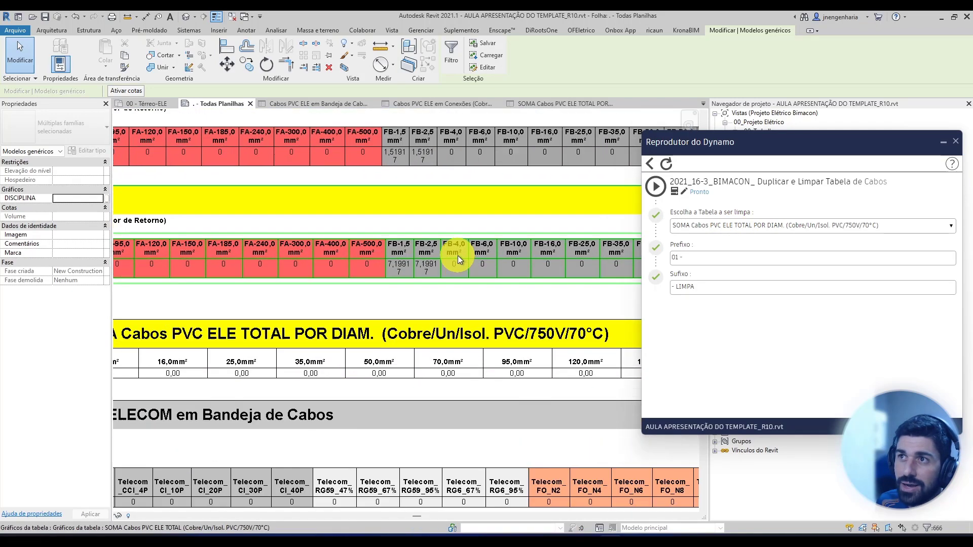
scroll(401, 274, down, 4)
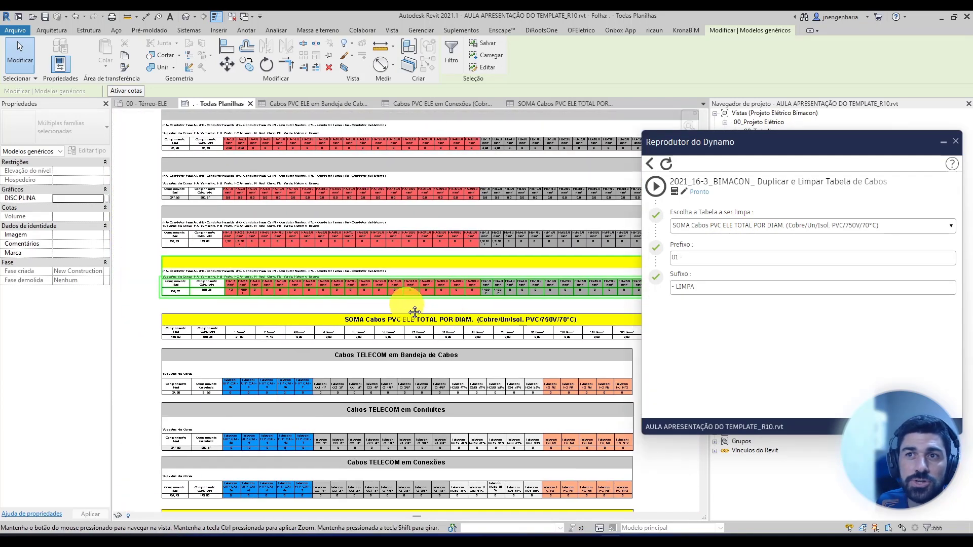
scroll(296, 312, up, 1)
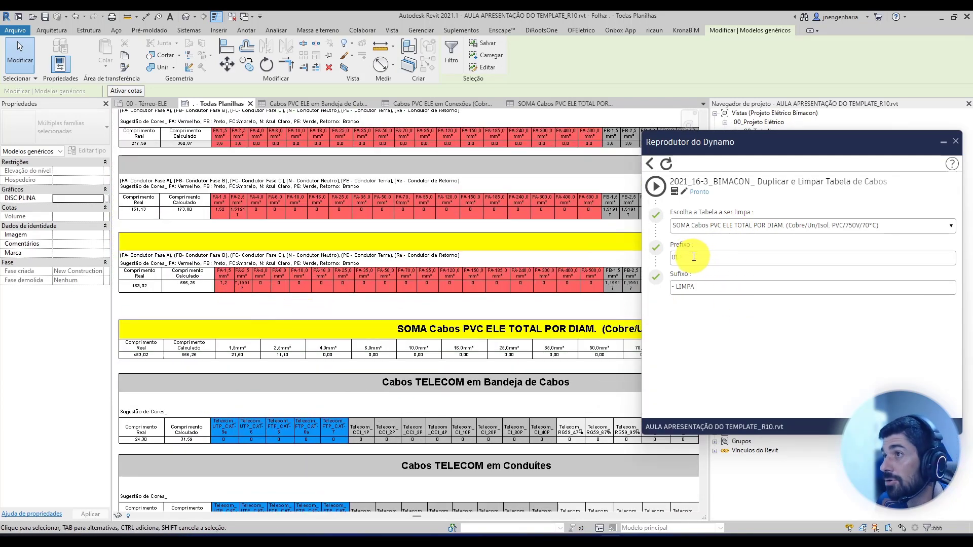
Run the script on the SOMA Cabos PVC ELE TOTAL POR DIAM. table with prefix "01 -" and suffix "- LIMPA", and open the cleaned duplicate
drag(776, 154, 471, 160)
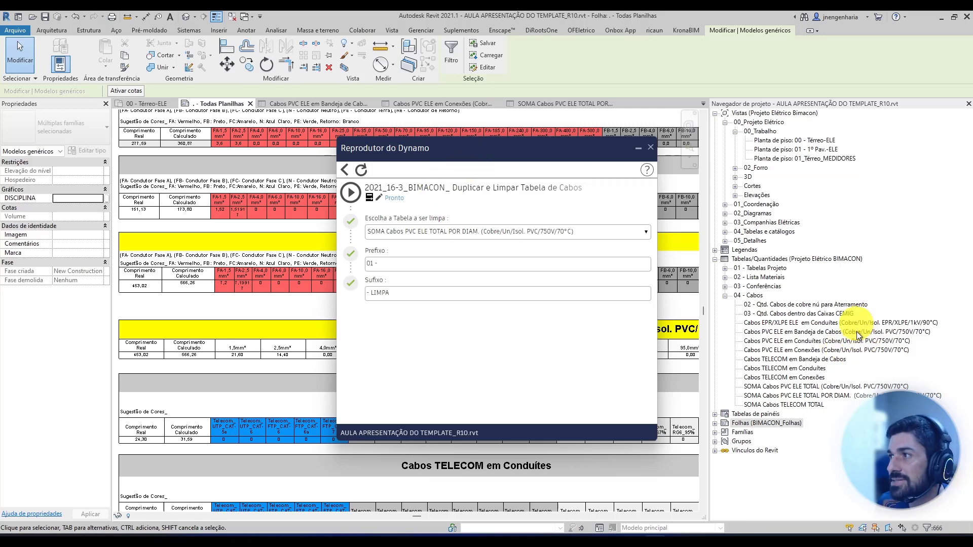
mouse_move(460, 154)
mouse_down()
mouse_move(481, 163)
mouse_move(591, 161)
mouse_move(443, 150)
mouse_up()
click(335, 189)
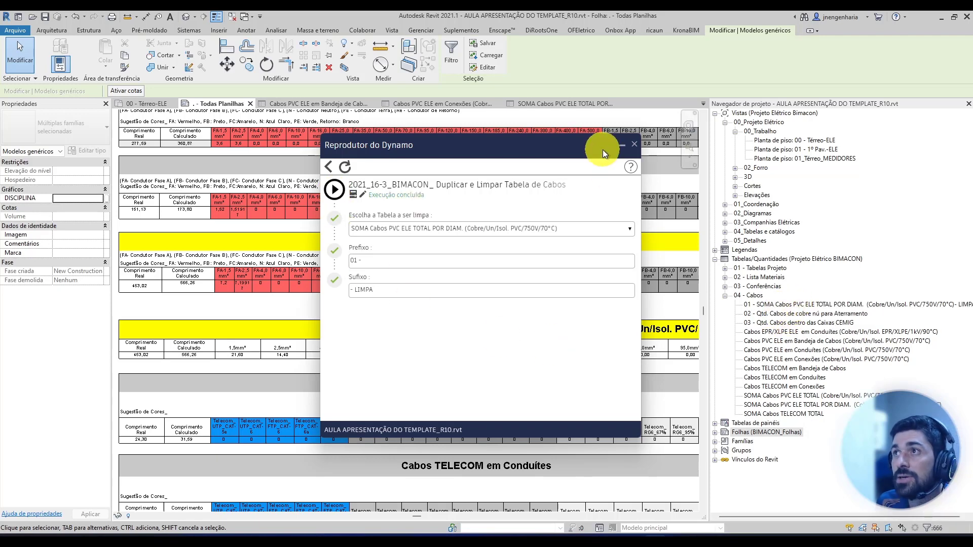
click(623, 146)
double_click(807, 304)
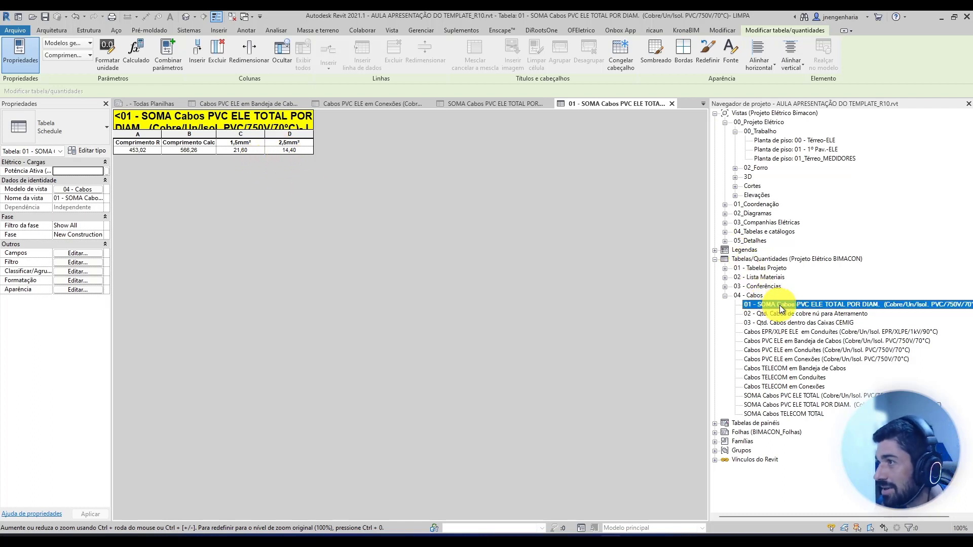
Run the duplicate-and-clean script on the SOMA Cabos PVC ELE TOTAL (Cobre/Un/Isol. PVC/750V/70°C) table
click(657, 533)
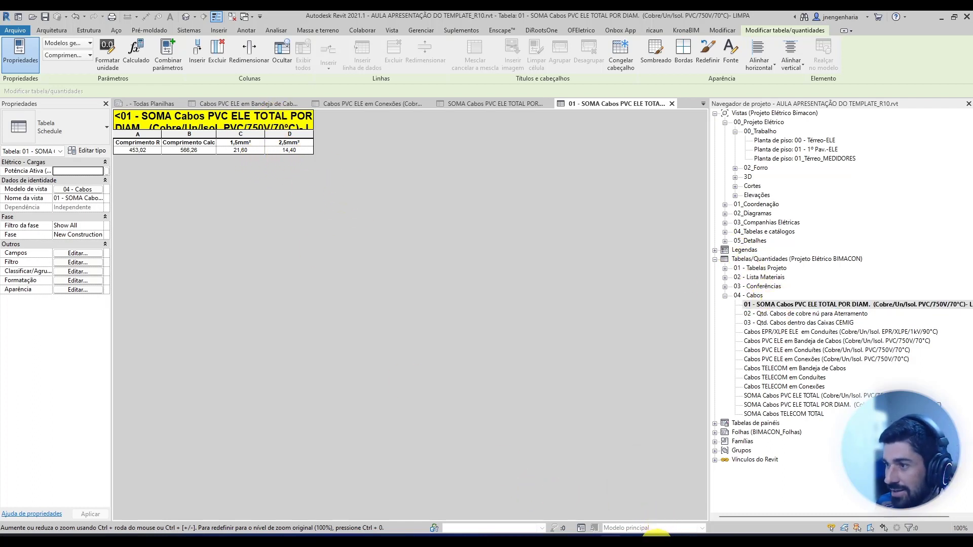
click(441, 228)
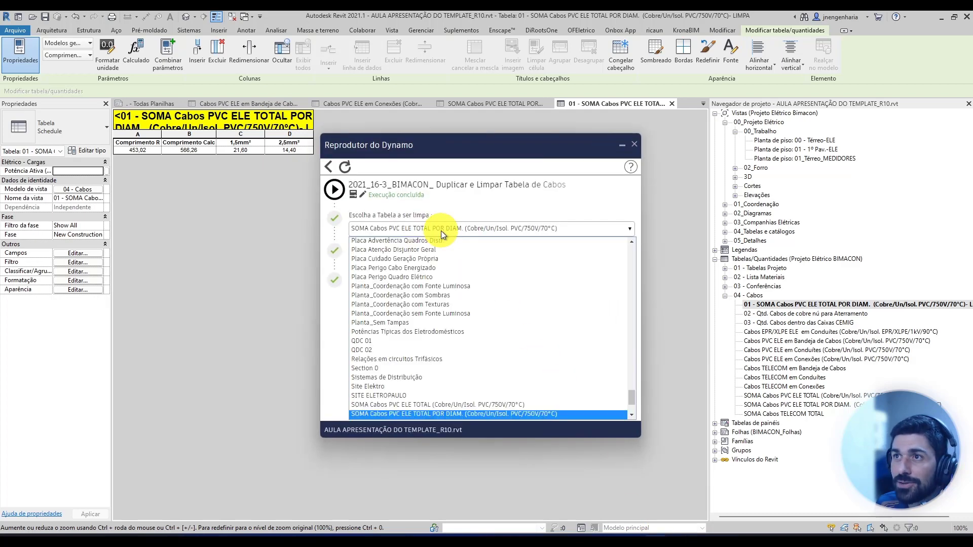
click(458, 403)
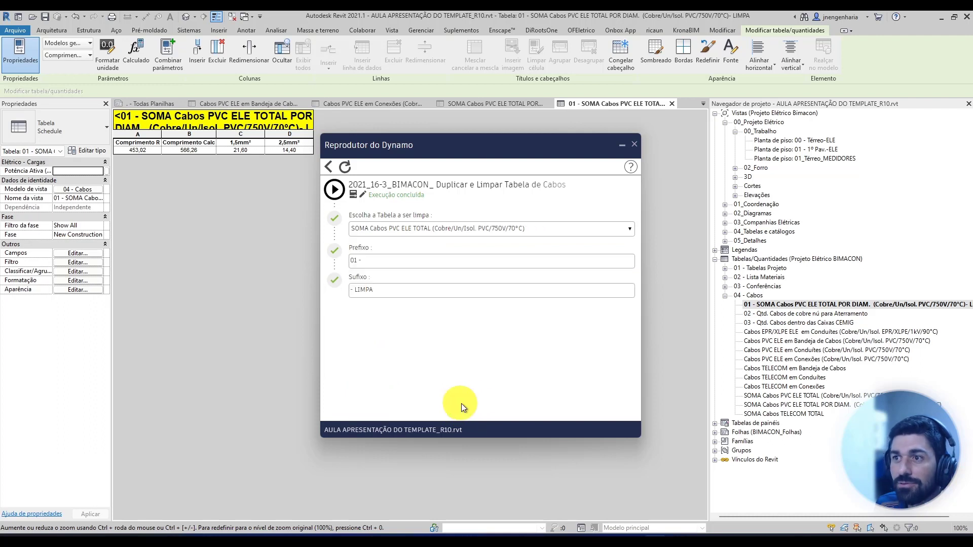
drag(525, 150, 539, 154)
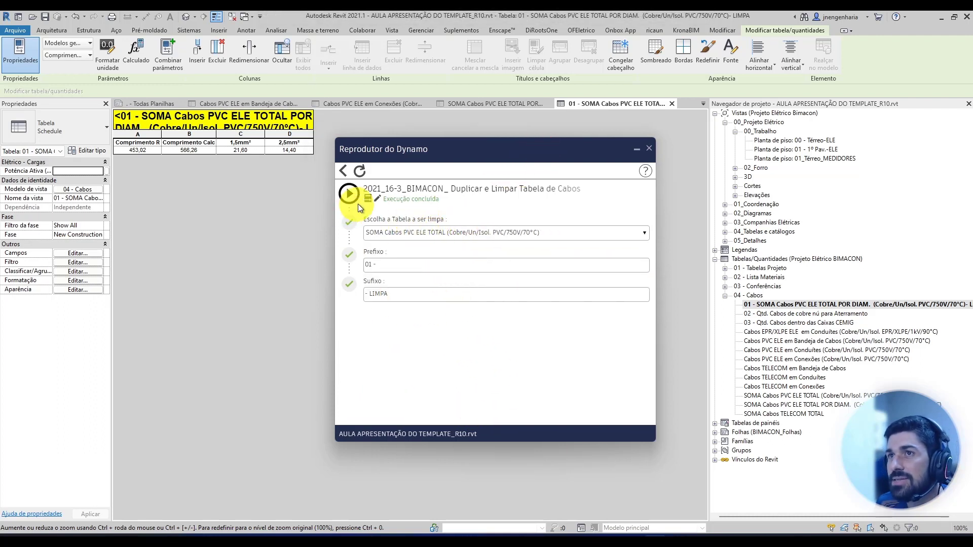
click(454, 235)
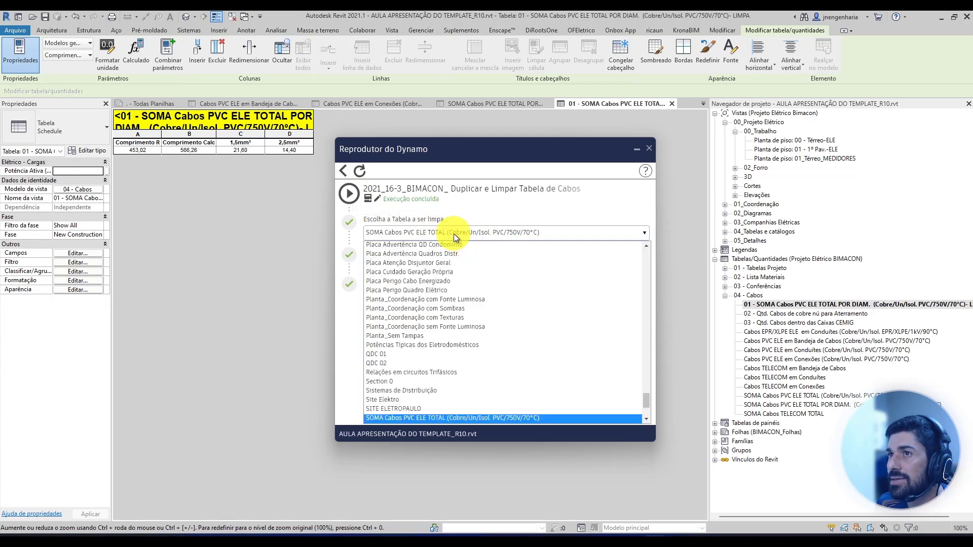
click(454, 234)
click(349, 193)
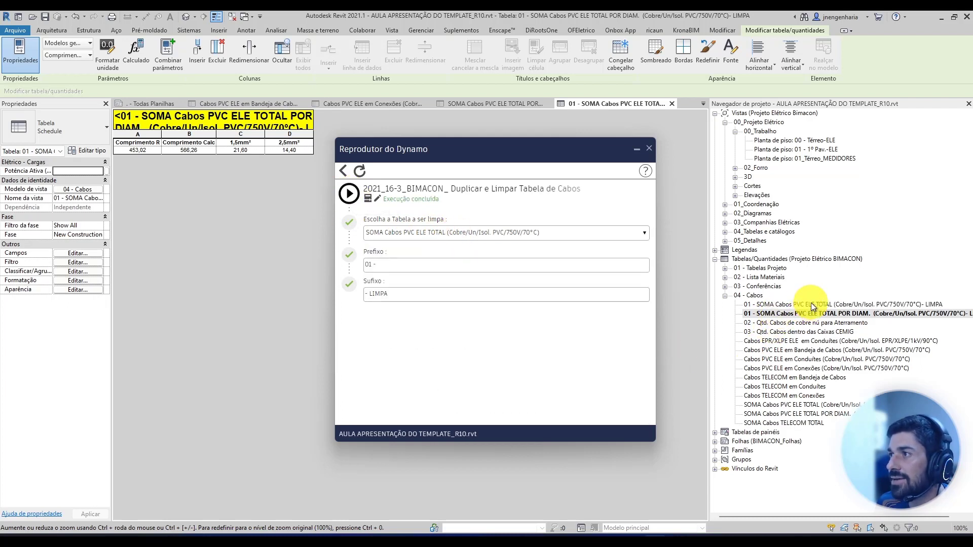
Open the 01 - SOMA Cabos PVC ELE TOTAL - LIMPA schedule and examine its remaining columns, enlarged and unobstructed by Dynamo Player
double_click(812, 305)
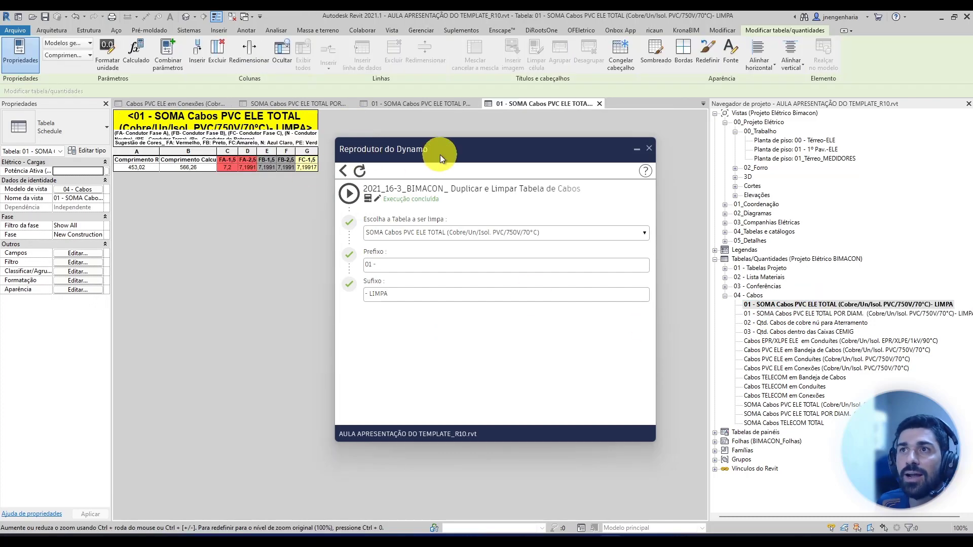
drag(440, 154, 478, 159)
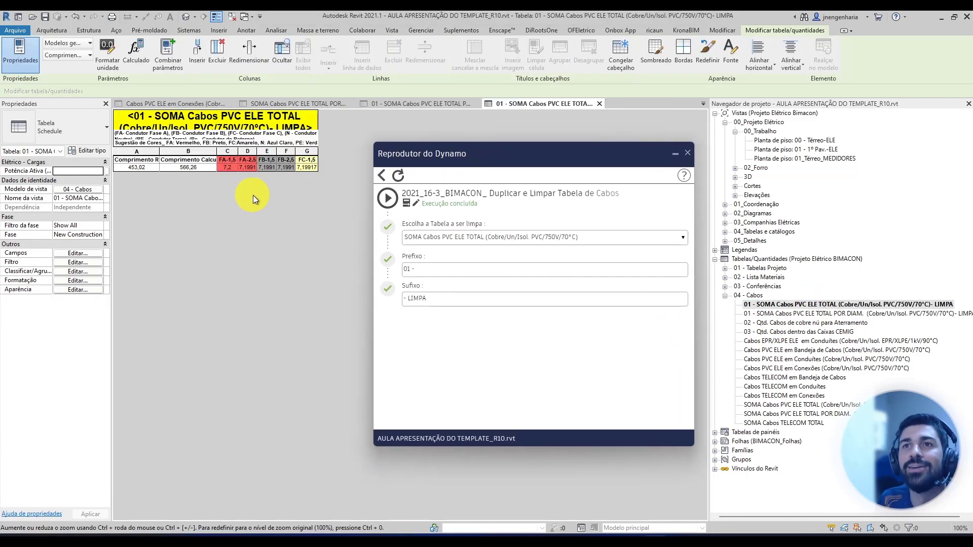
ctrl+scroll(251, 193, up, 4)
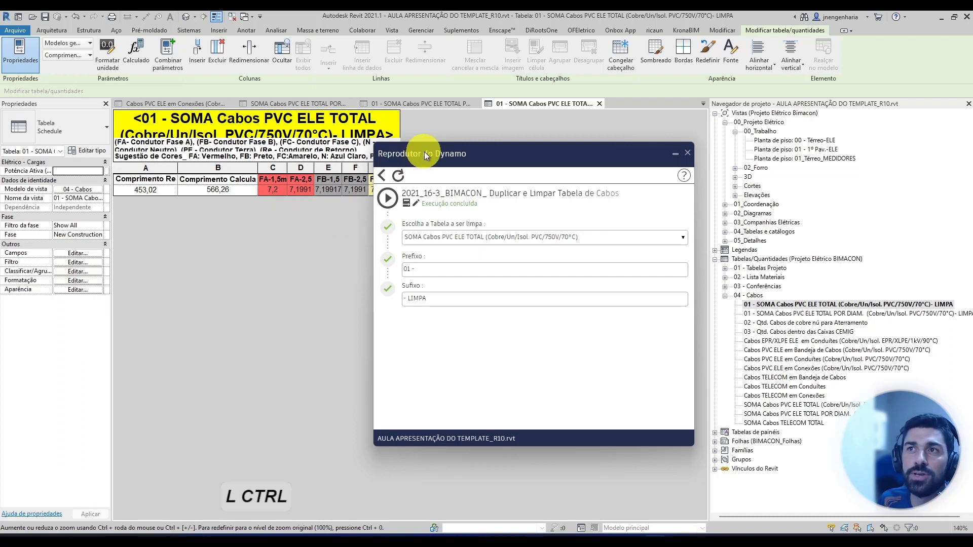
drag(425, 154, 491, 135)
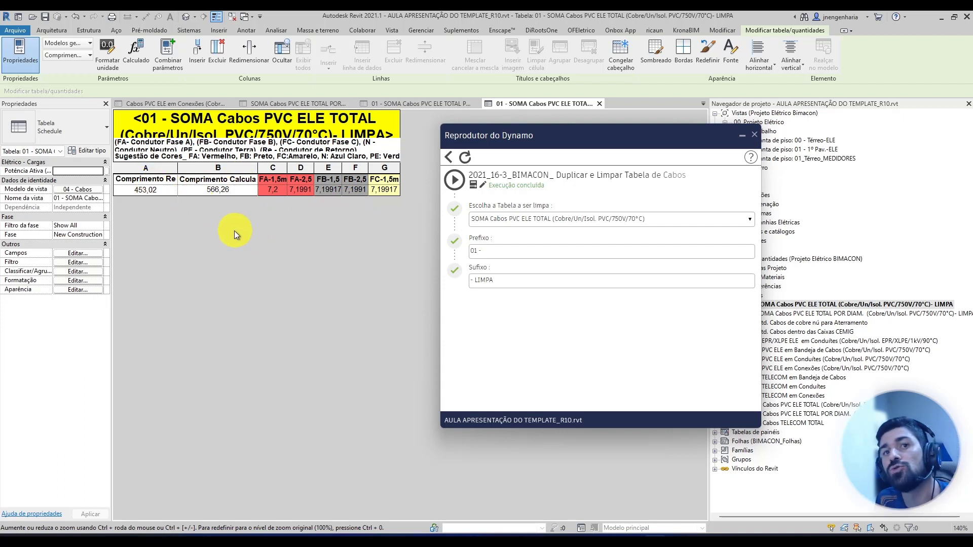
Inspect the electrical model in the default 3D view with the selection cleared, and return to the 01 - SOMA Cabos PVC ELE TOTAL - LIMPA schedule
click(185, 17)
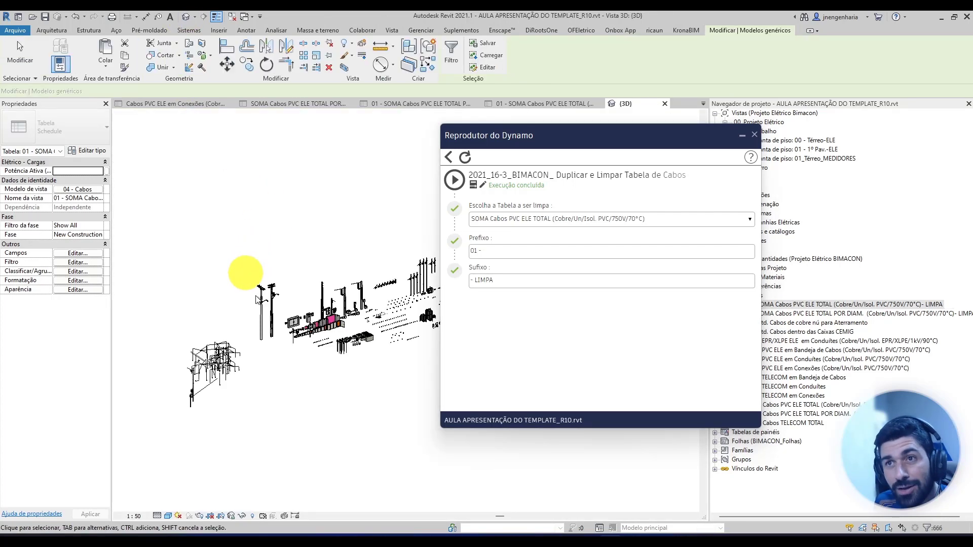
shift+middle_drag(245, 274, 357, 369)
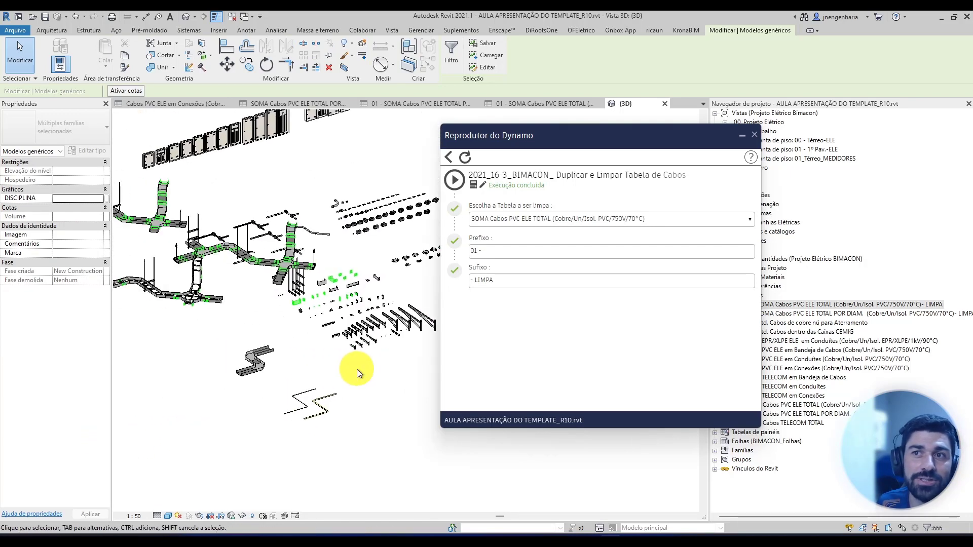
click(358, 372)
shift+middle_drag(256, 367, 267, 350)
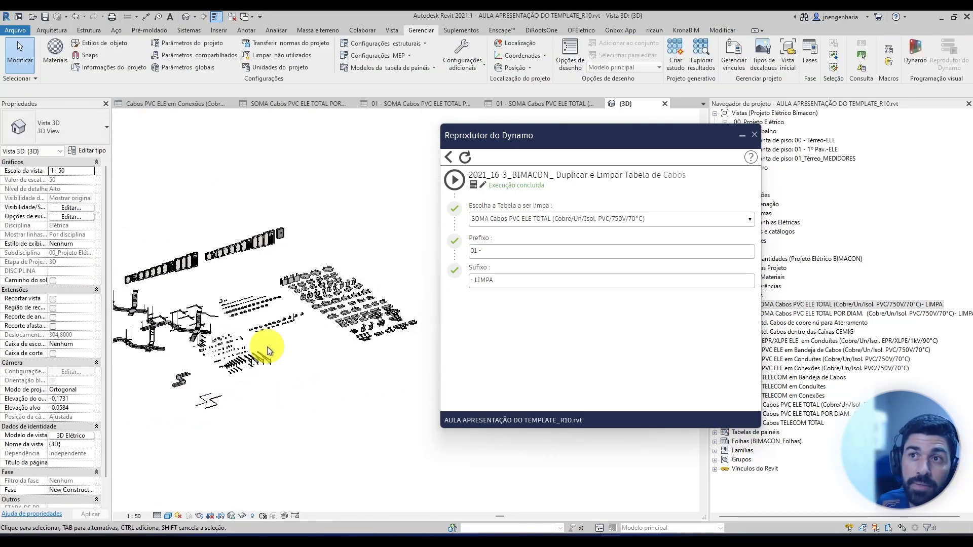
double_click(833, 304)
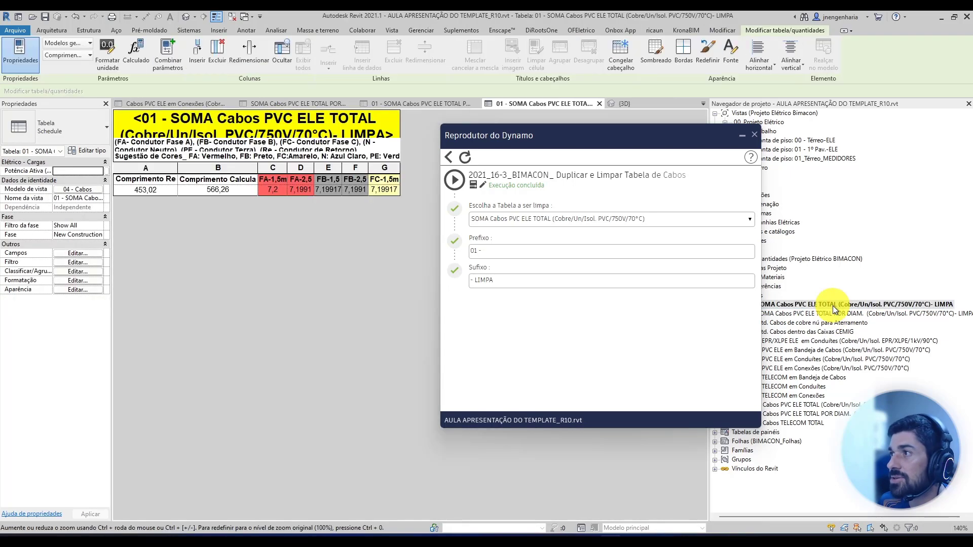